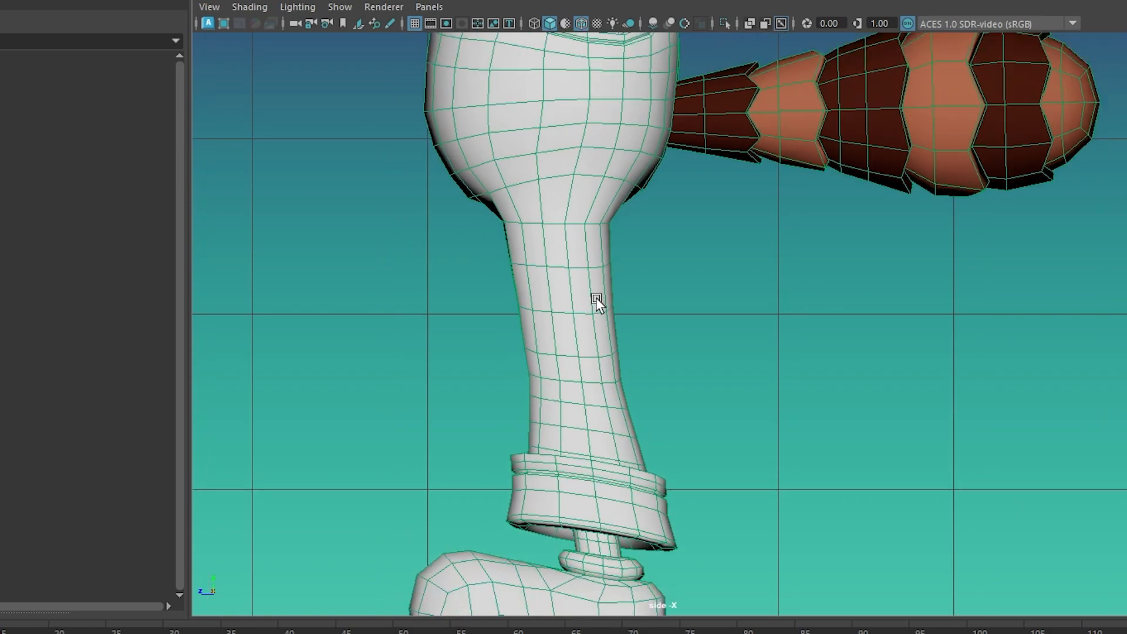
With the Create Joints tool, draw a three-joint chain in the side view through the leg's hip, knee and ankle.
middle_click_drag(596, 299, 508, 240, "alt")
scroll(620, 298, "down", 2)
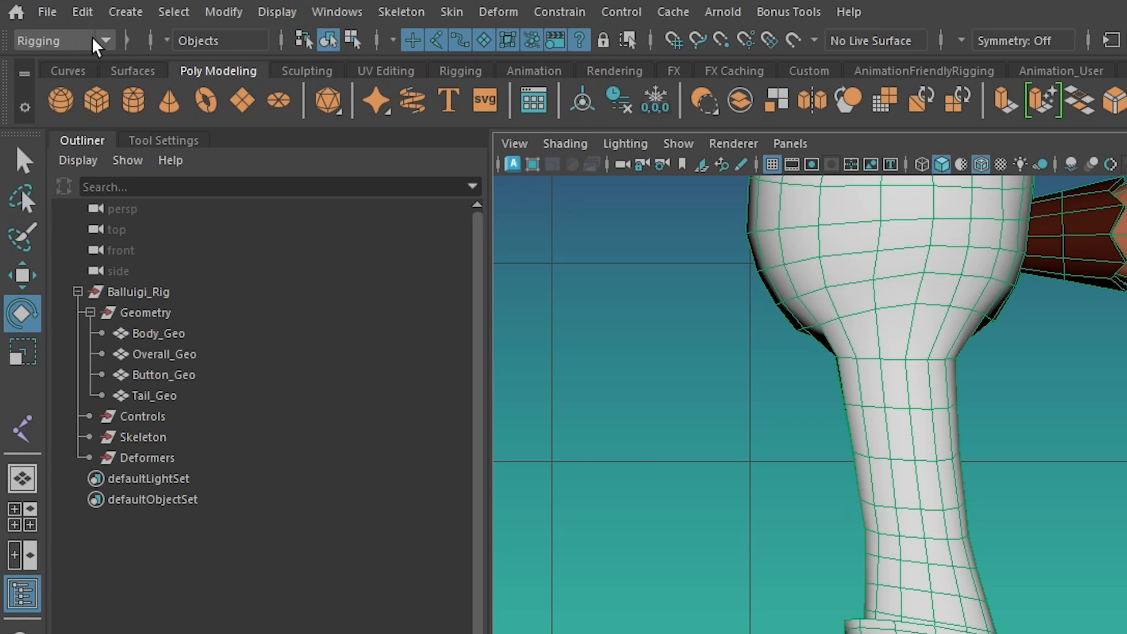
left_click(65, 44)
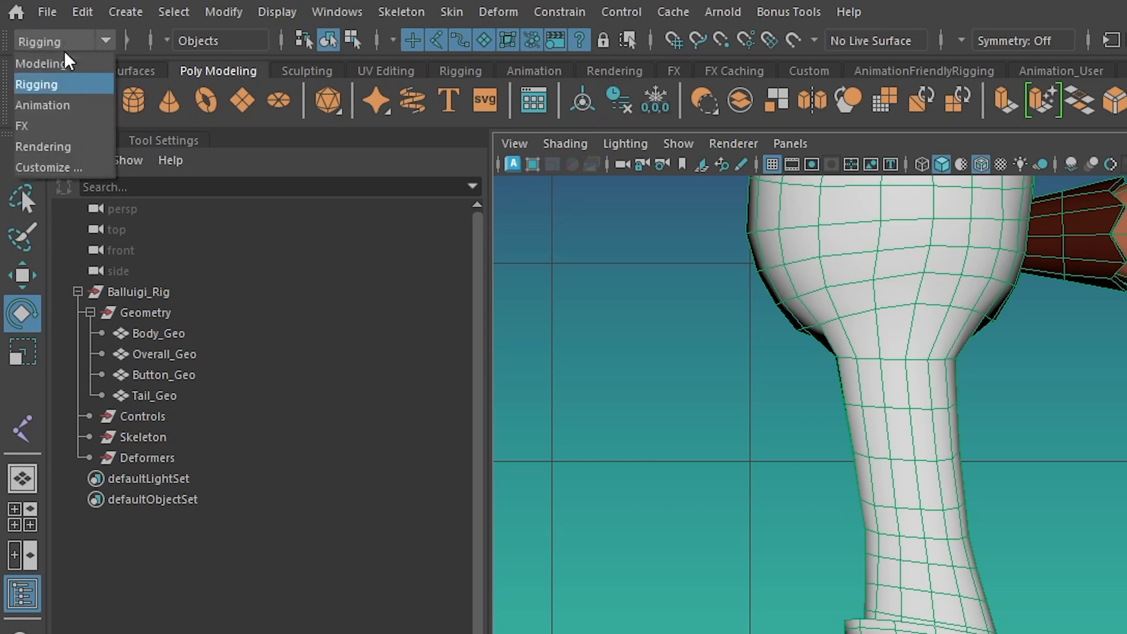
left_click(68, 87)
left_click(392, 15)
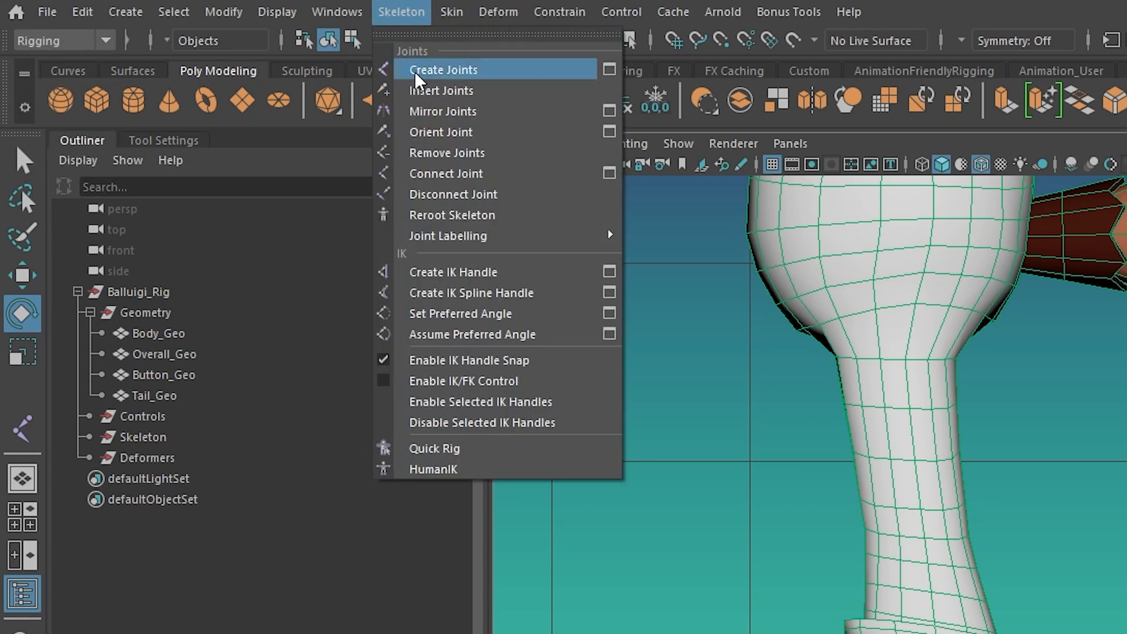
left_click(445, 71)
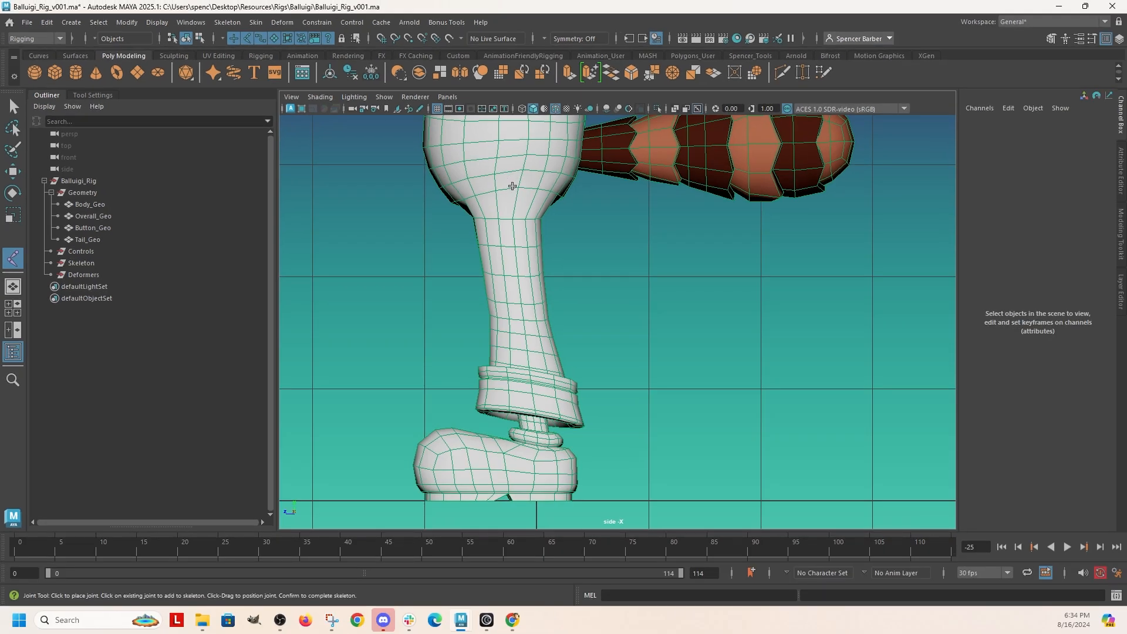
left_click(509, 186)
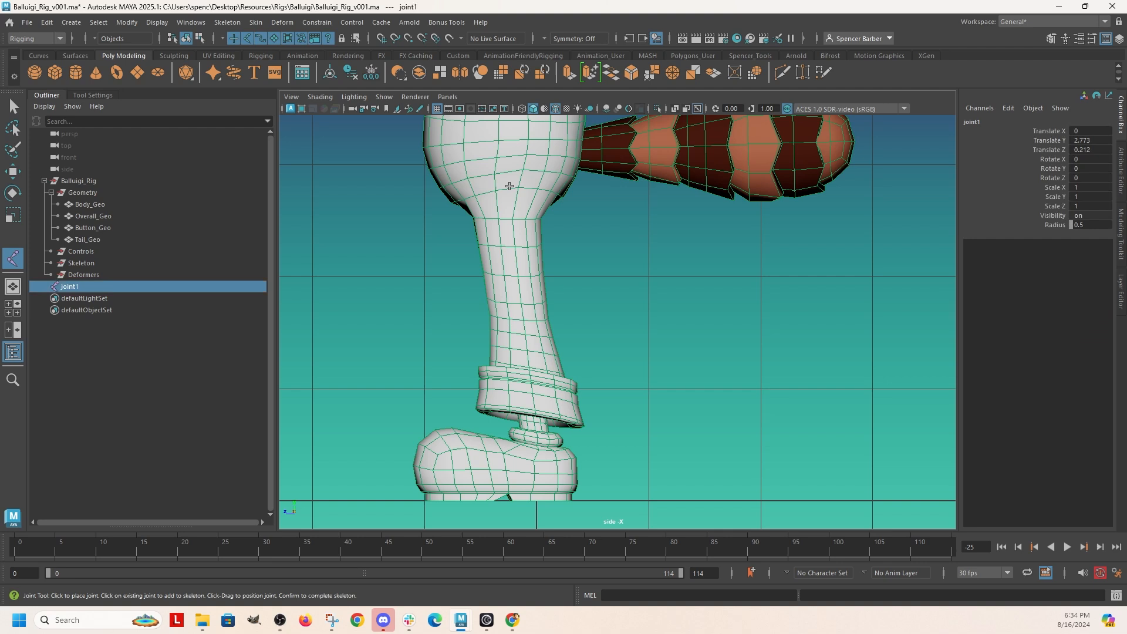
left_click(517, 319)
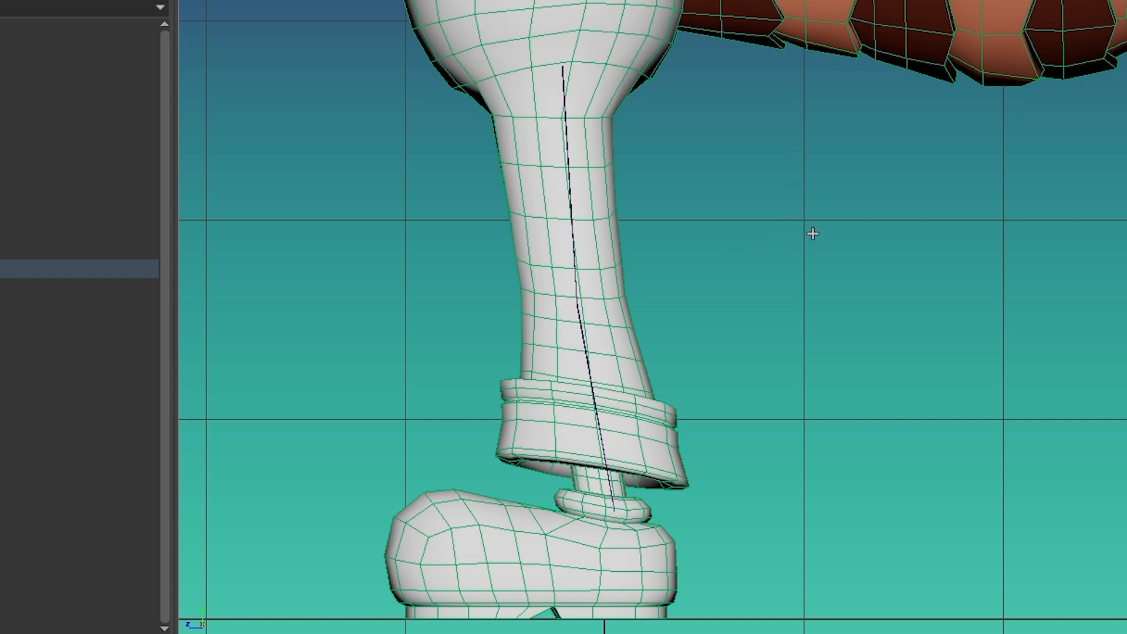
left_click(803, 222)
key("BackSpace")
key("Return")
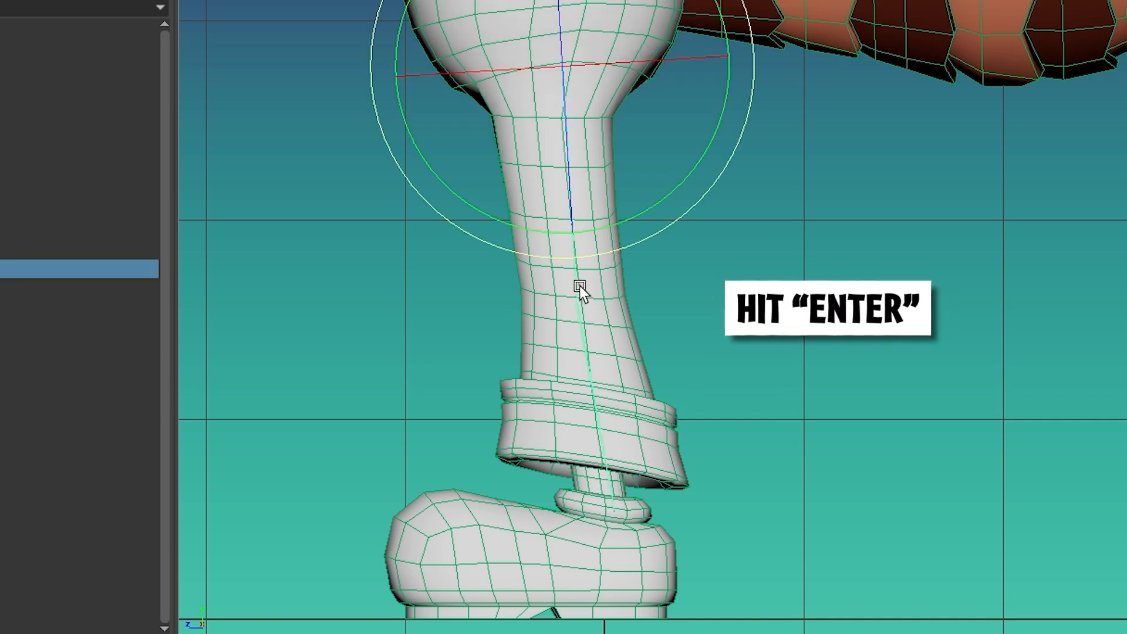
left_click(872, 281)
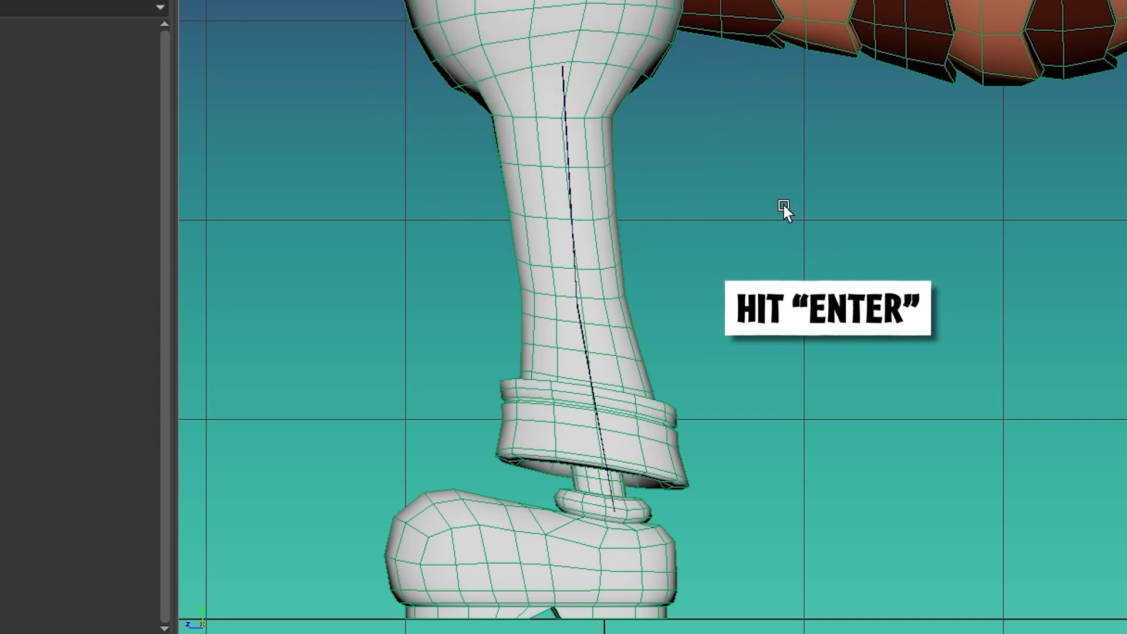
Draw a straight vertical three-joint chain in the empty space behind the leg in the side view.
key("g")
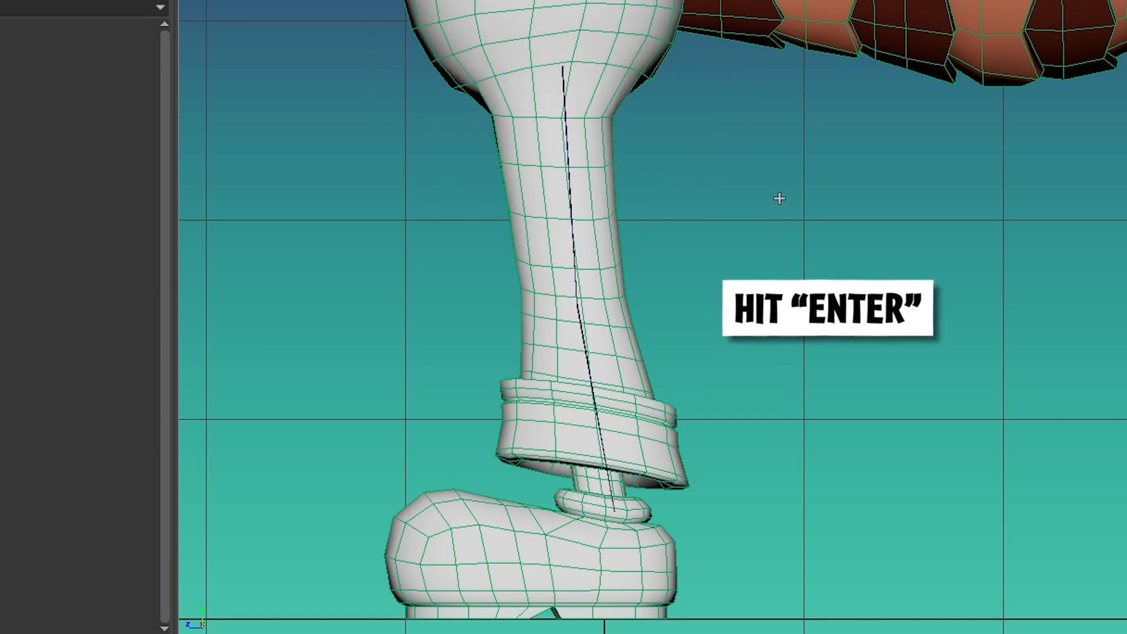
left_click(814, 218)
left_click(799, 433)
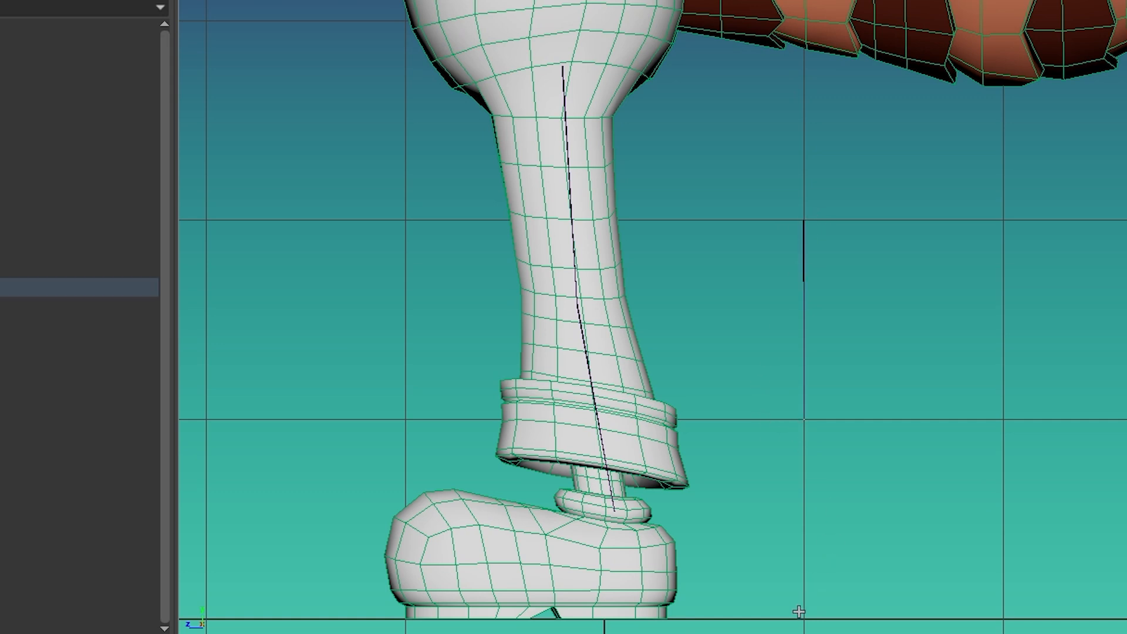
left_click(799, 612)
key("Return")
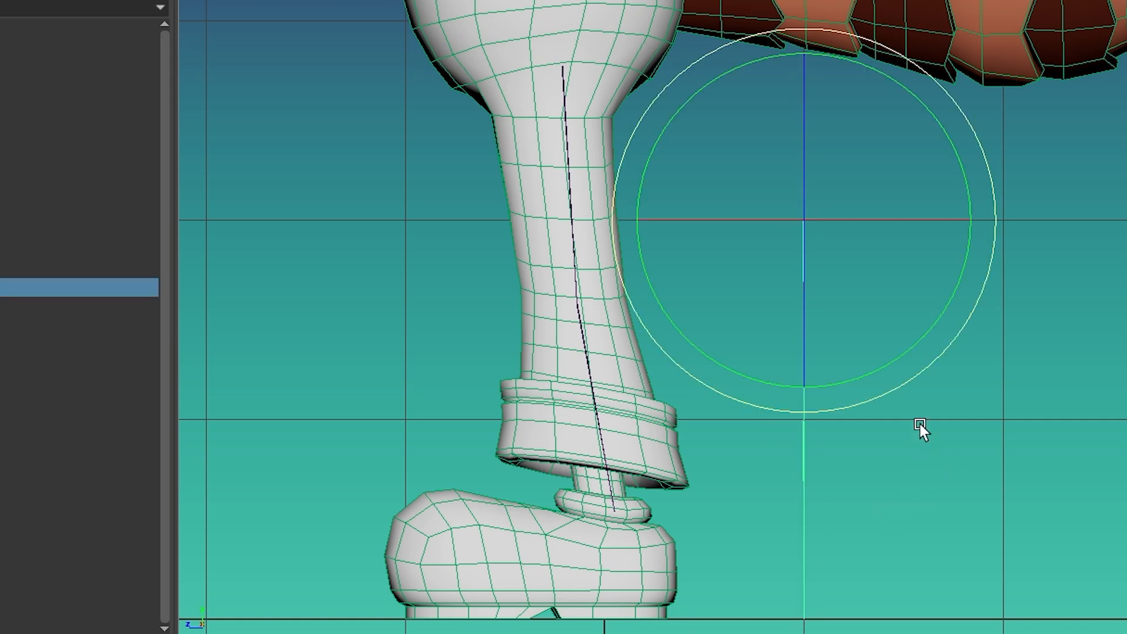
middle_click_drag(921, 424, 787, 111, "alt")
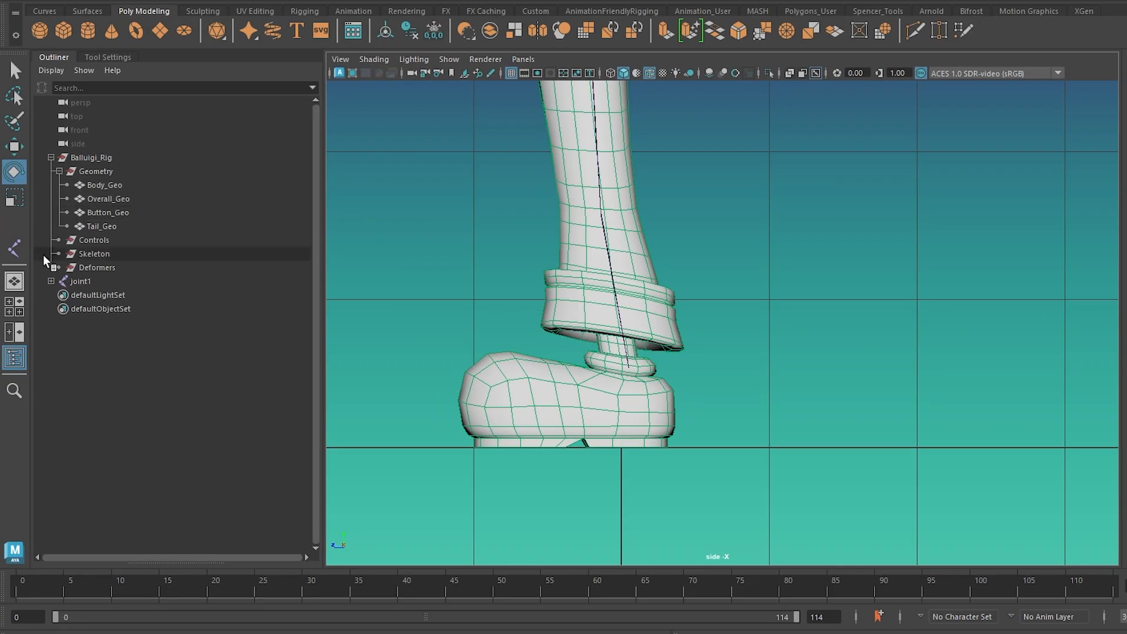
Expand the leg joint hierarchy, select all three joints and raise their radius to 50.
left_click(52, 283)
left_click(59, 295)
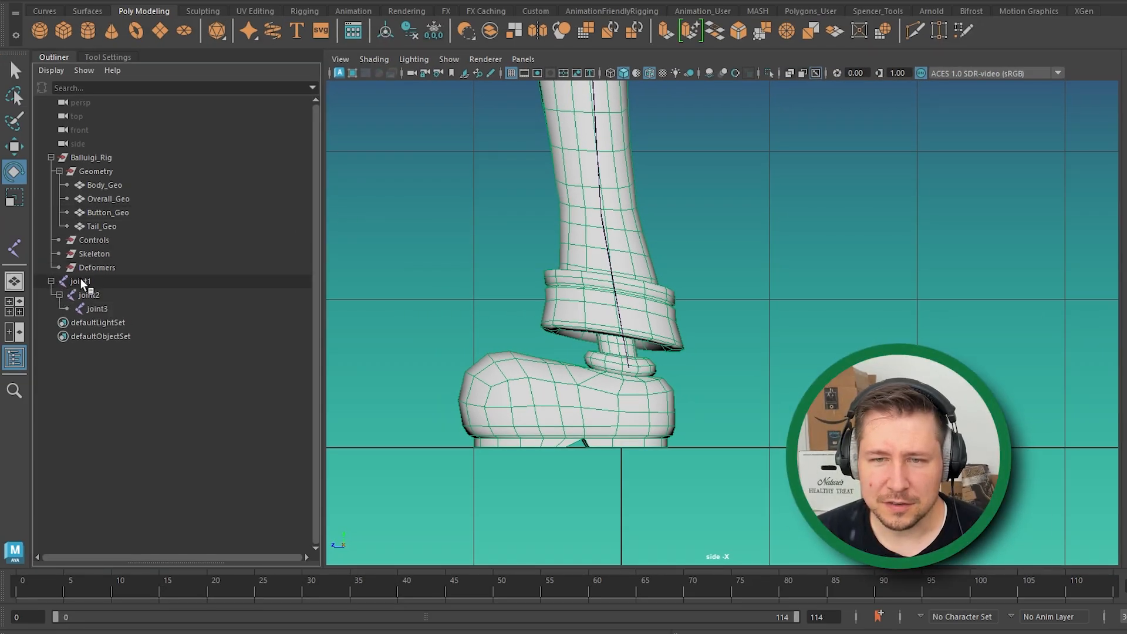
left_click_drag(80, 282, 94, 315)
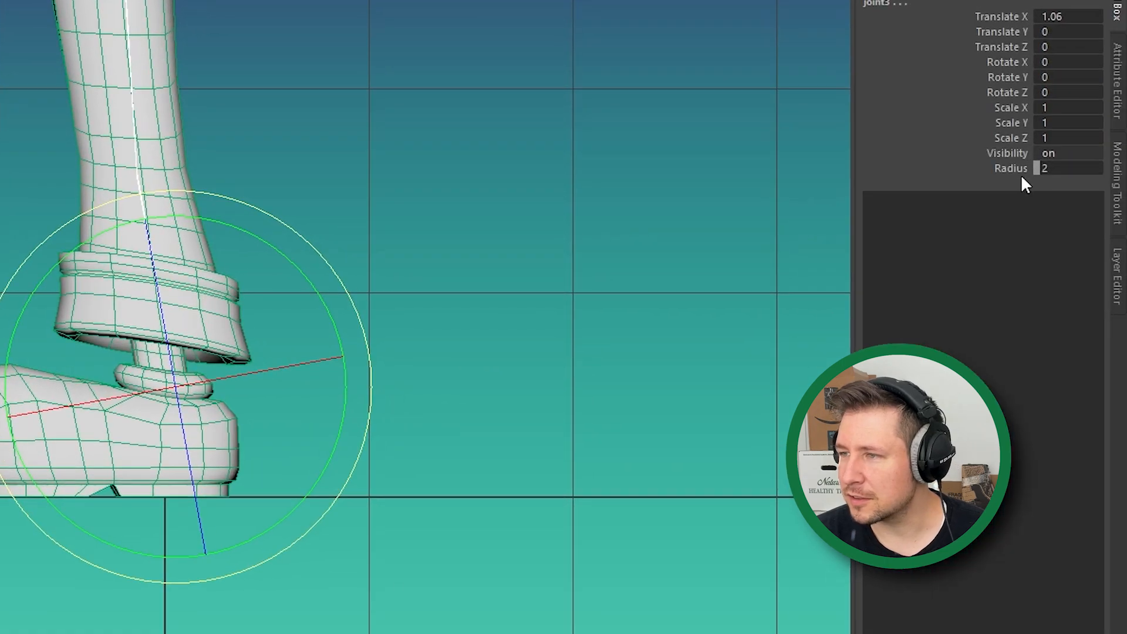
left_click(1014, 172)
middle_click_drag(576, 159, 1032, 175)
right_click_drag(632, 198, 326, 196, "alt")
middle_click_drag(326, 196, 378, 328, "alt")
right_click_drag(377, 328, 450, 319, "alt")
left_click(450, 318)
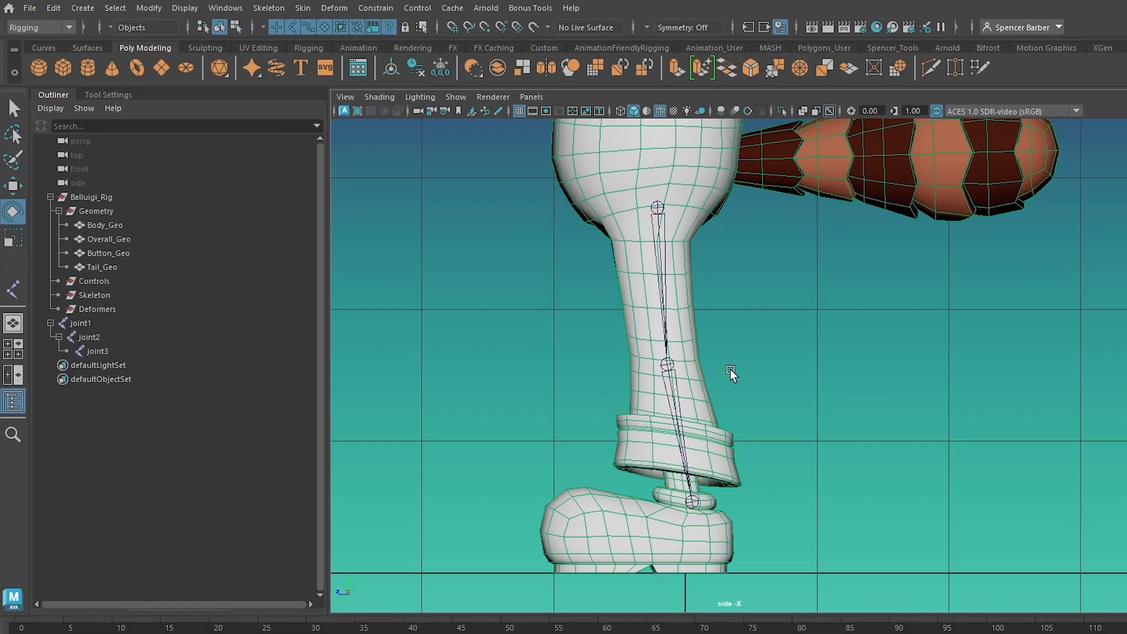
Select the hip joint and open the Orient Joint options.
left_click_drag(929, 423, 779, 431, "alt")
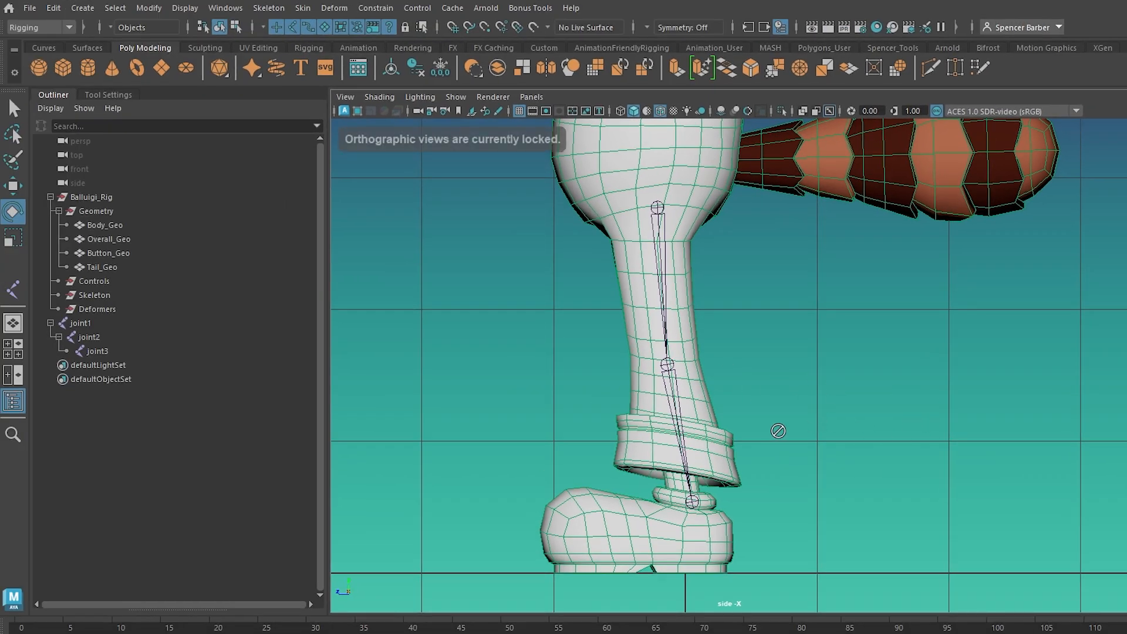
left_click(657, 210)
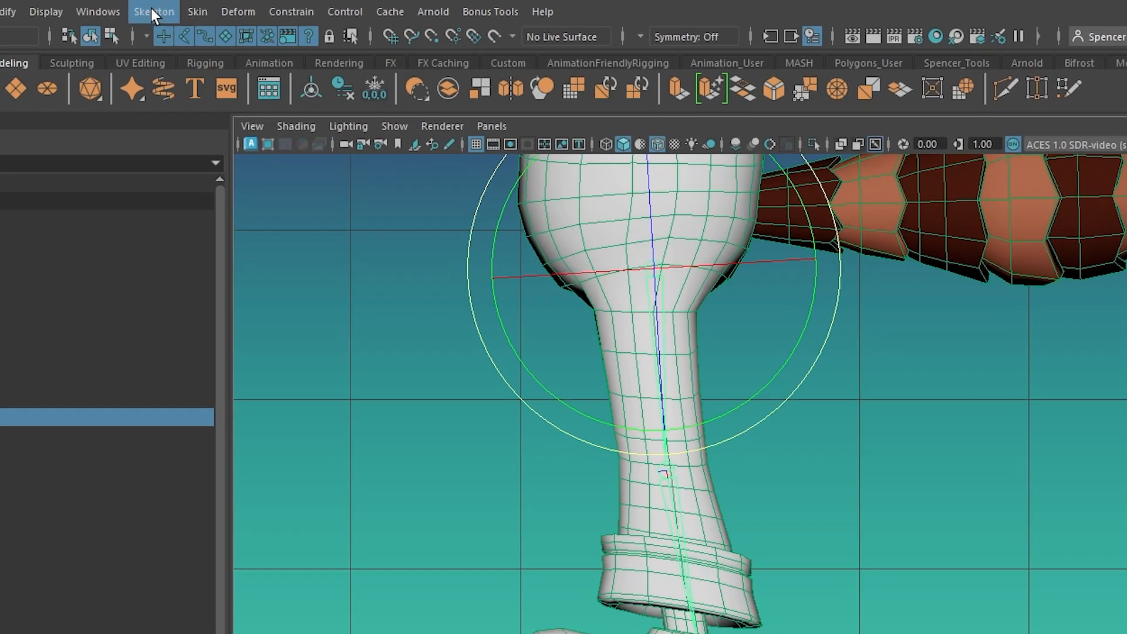
left_click(269, 7)
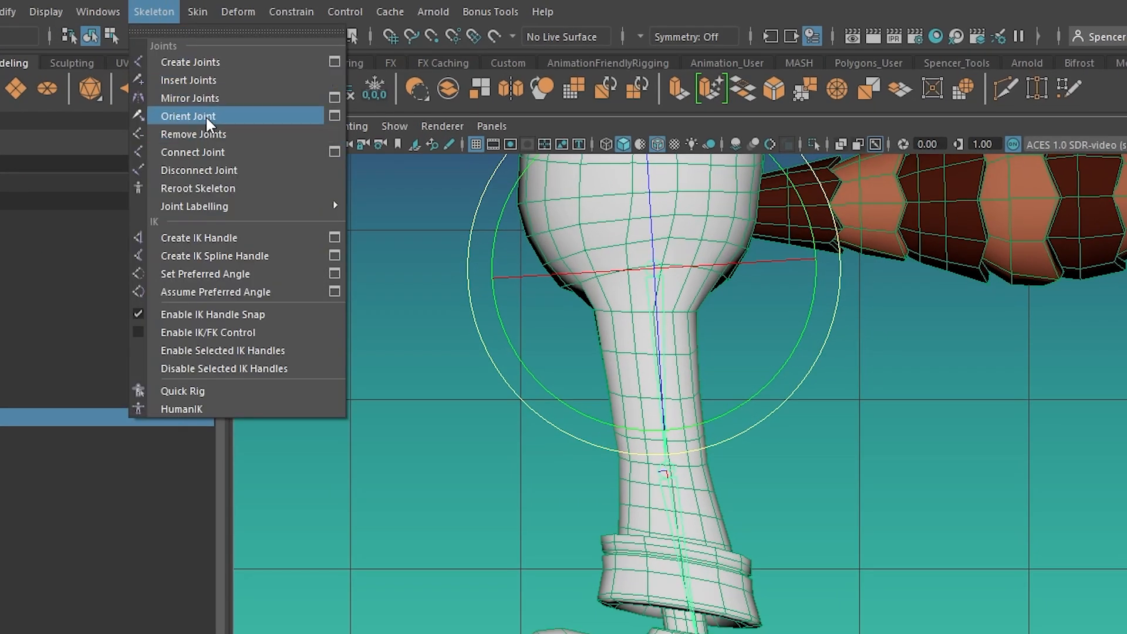
left_click(324, 117)
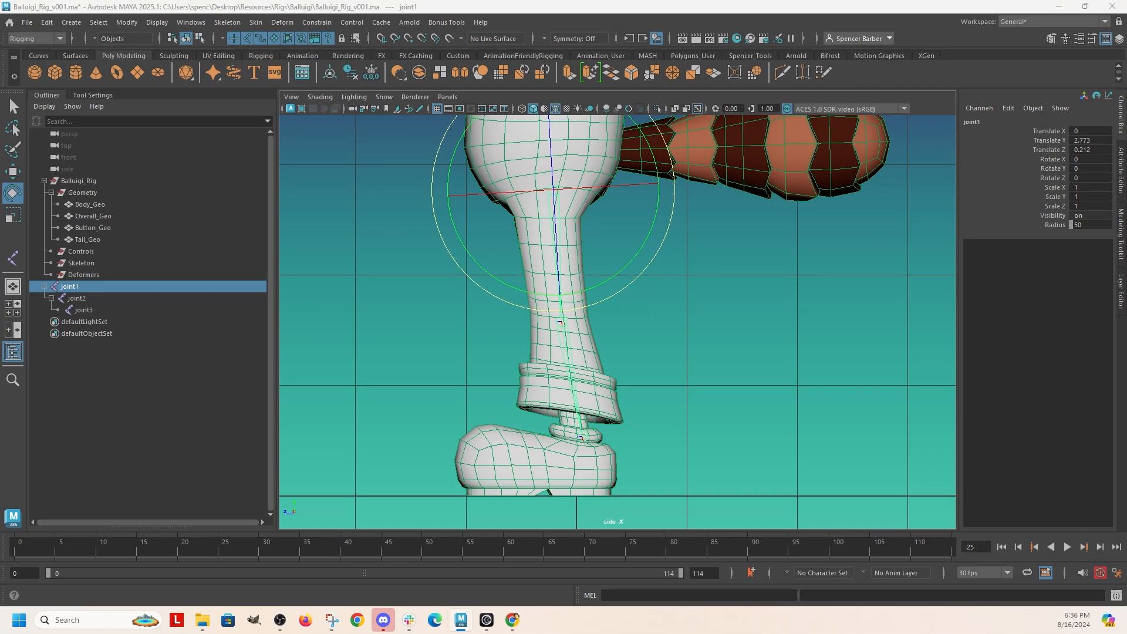
left_click_drag(88, 318, 905, 304)
Select the hip joint in the perspective view and enable X-Ray Joints there.
key("space")
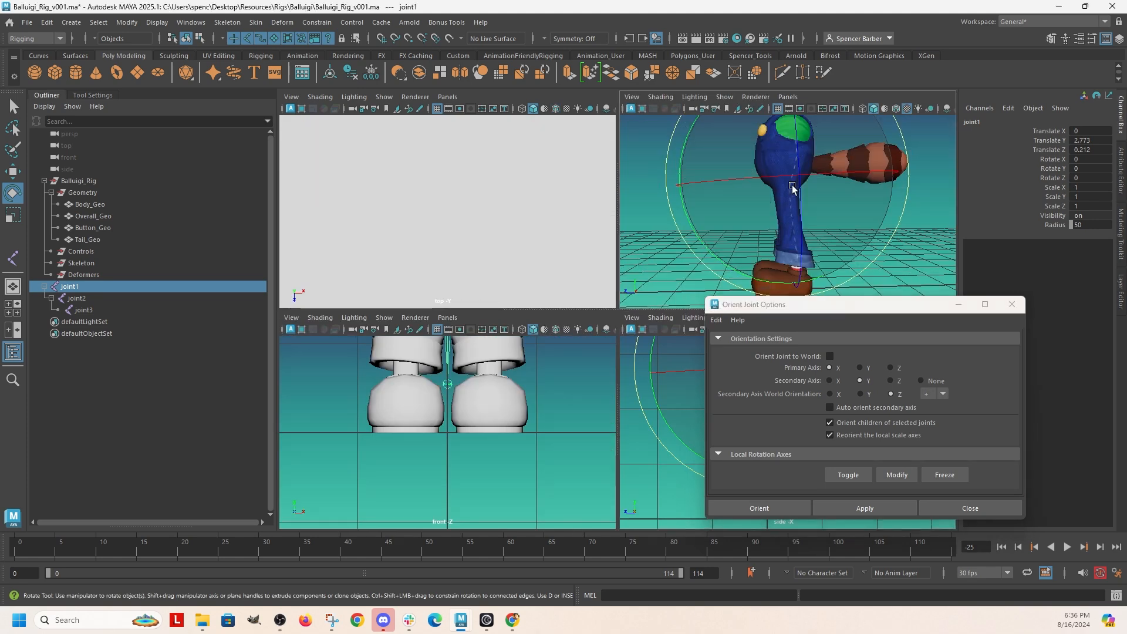
key("space")
left_click_drag(793, 188, 463, 270, "alt")
right_click_drag(463, 269, 484, 318, "alt")
left_click(686, 232)
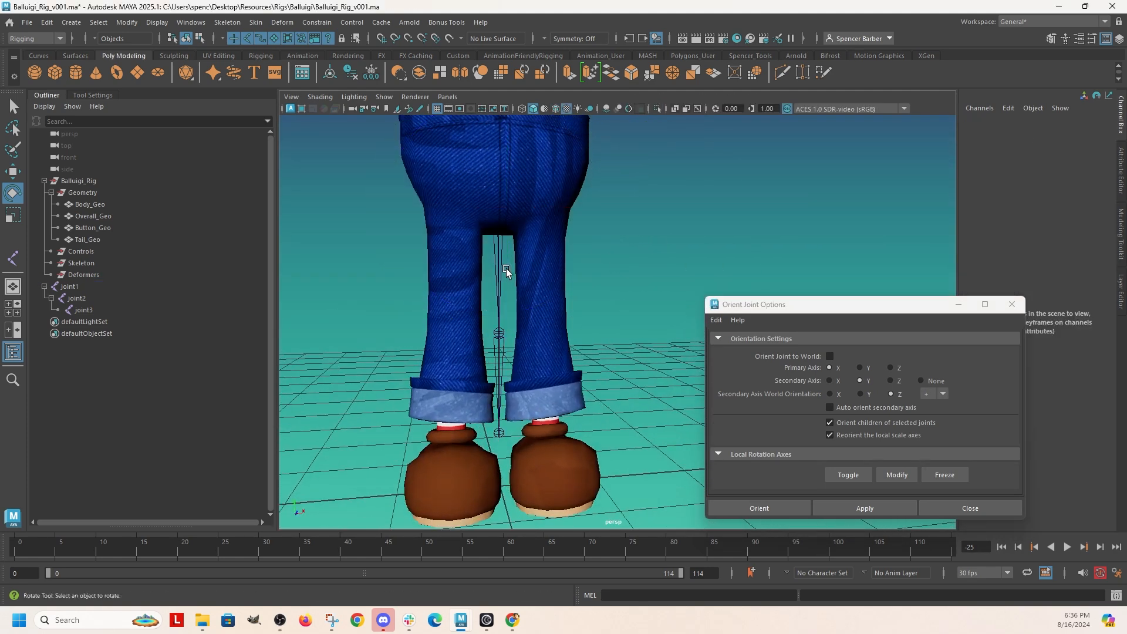
left_click(498, 259)
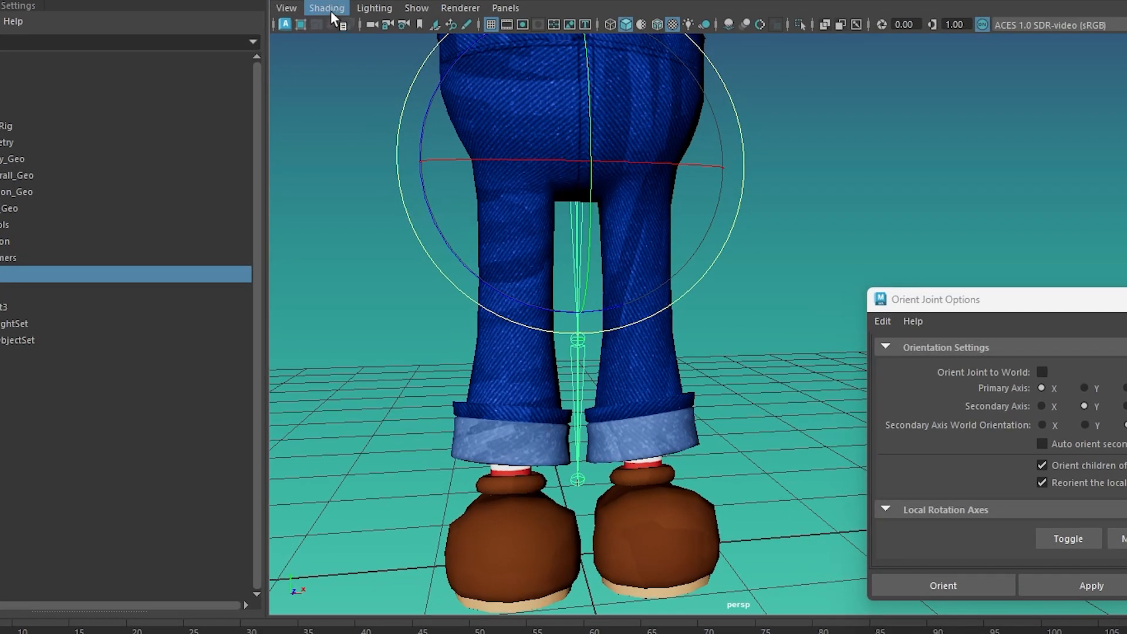
left_click(321, 97)
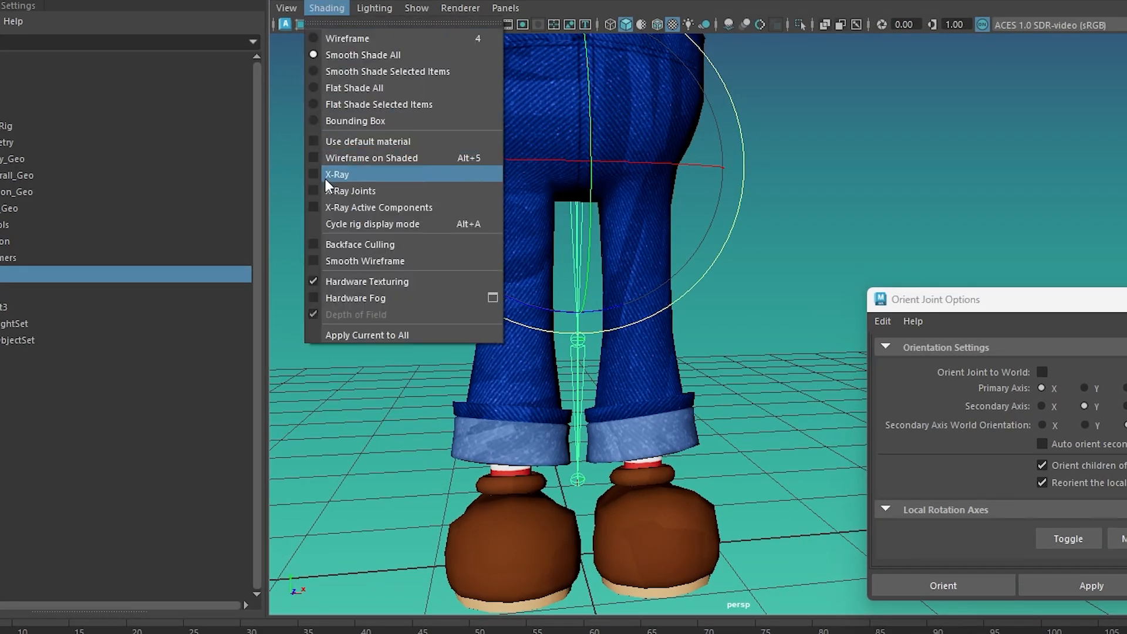
left_click(351, 190)
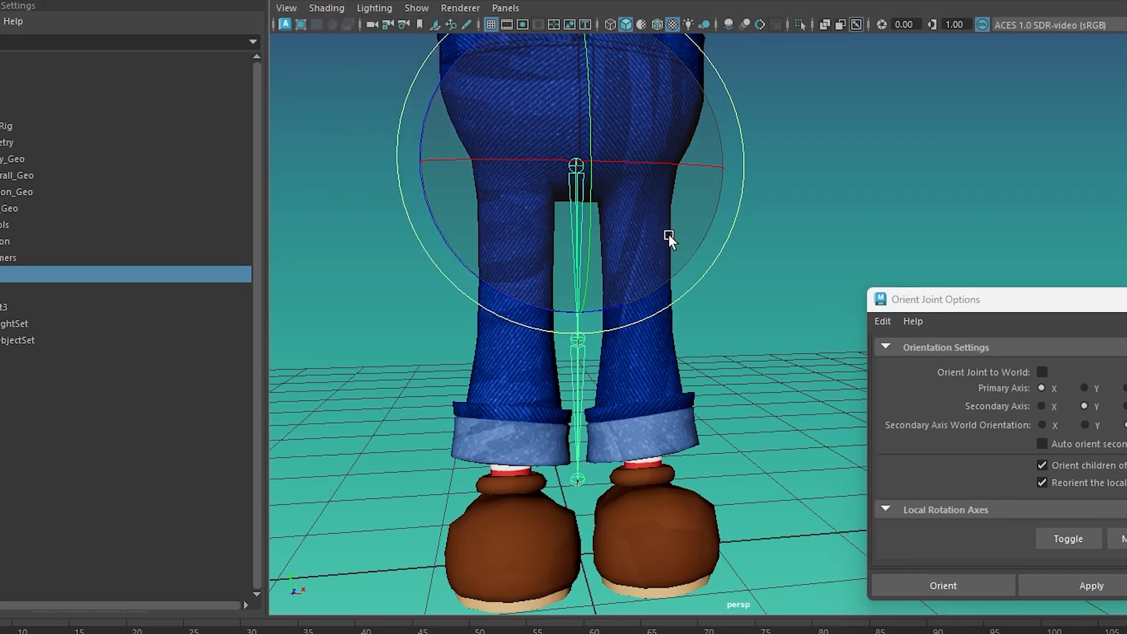
Frame the joint chain in the front view and enable X-Ray Joints there.
key("space")
key("space")
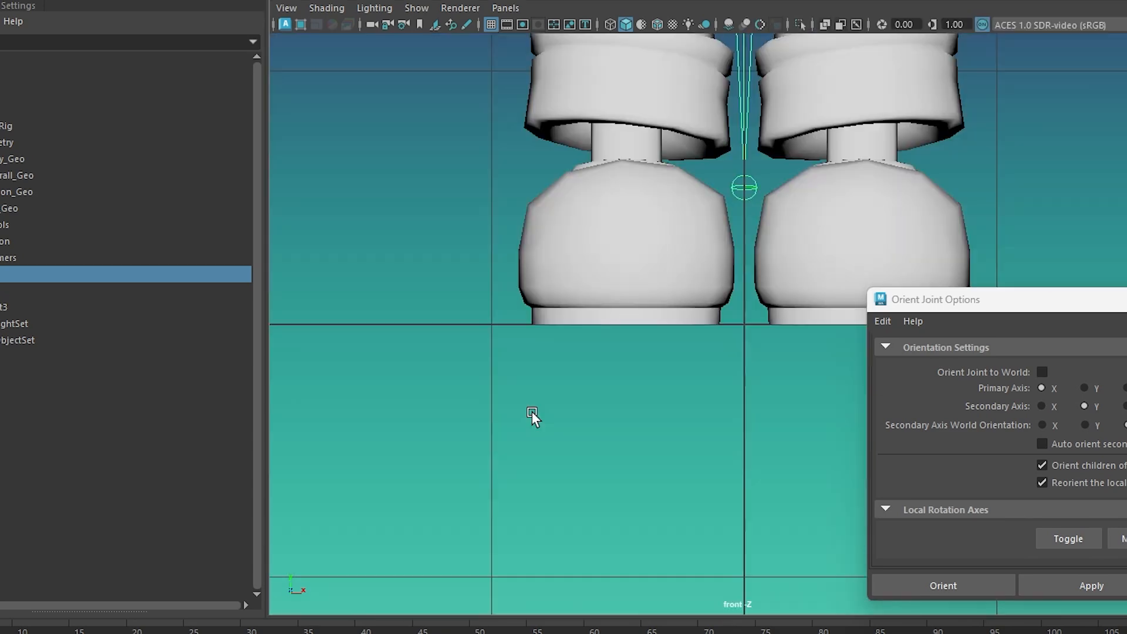
key("f")
scroll(683, 283, "down", 5)
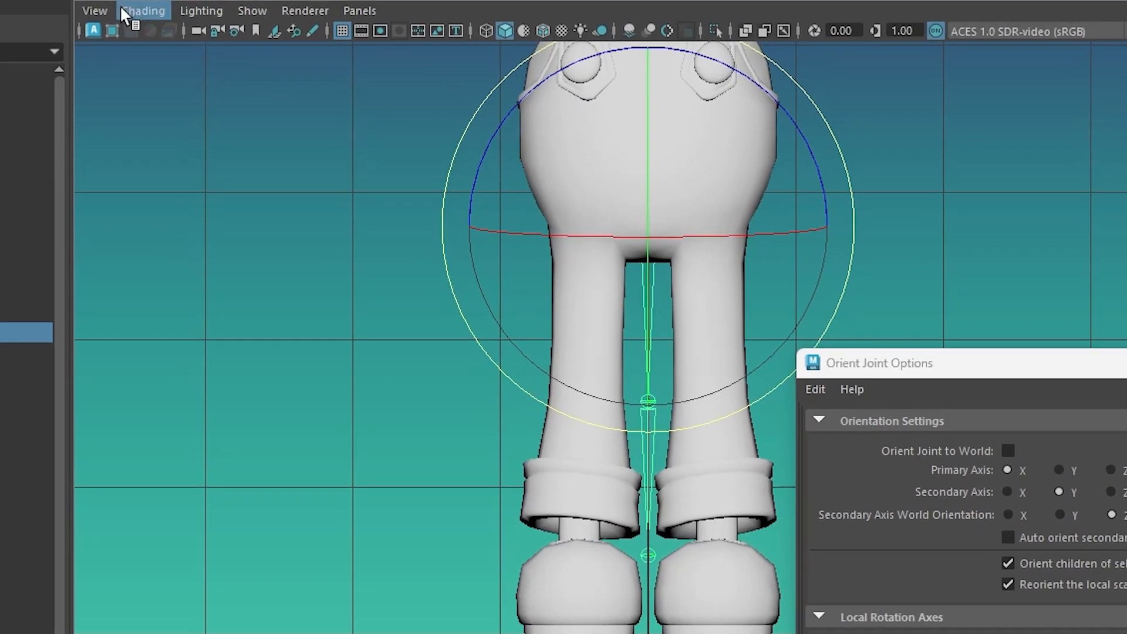
left_click(287, 8)
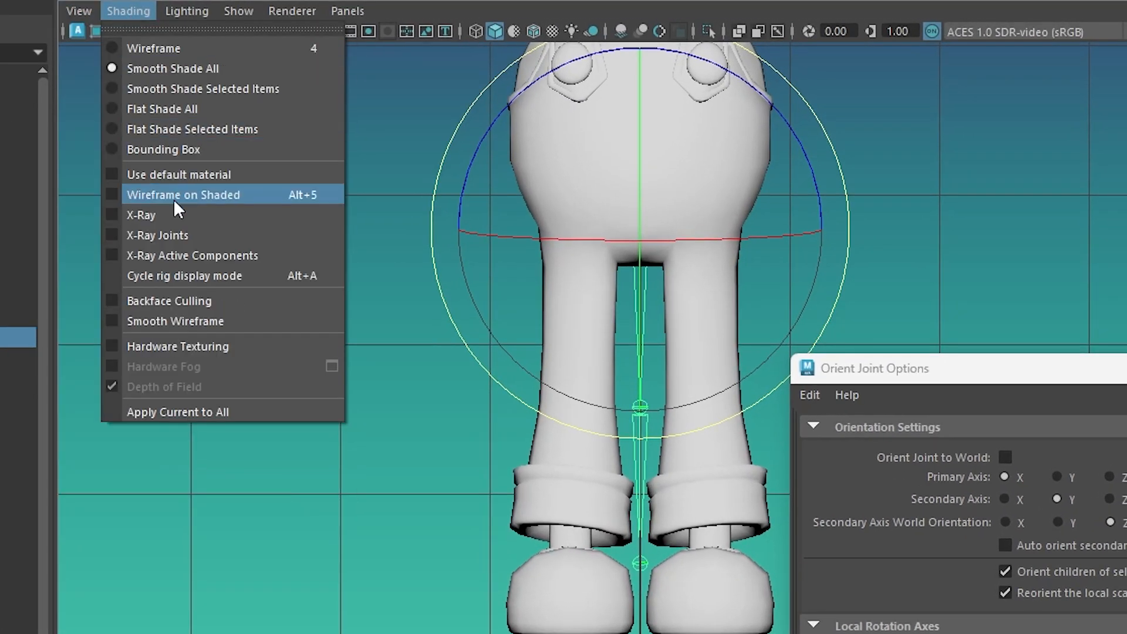
left_click(173, 230)
Move the joint chain sideways from the centre line into the leg on the positive X side, to Translate X about 0.412.
middle_click_drag(269, 237, 122, 242, "alt")
key("w")
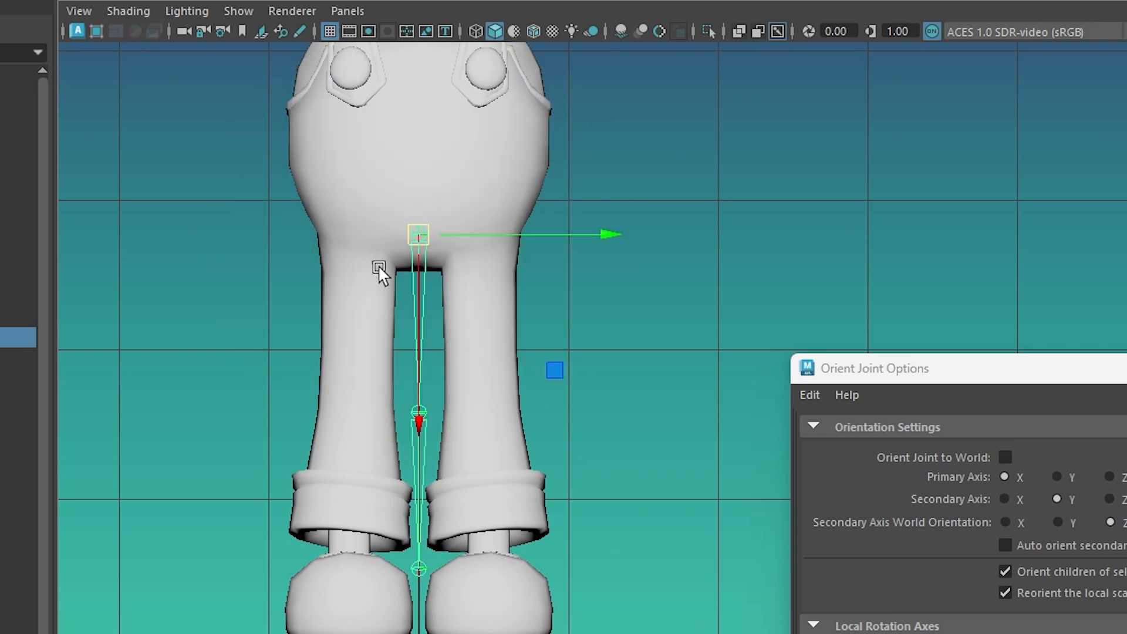
left_click_drag(542, 236, 602, 242)
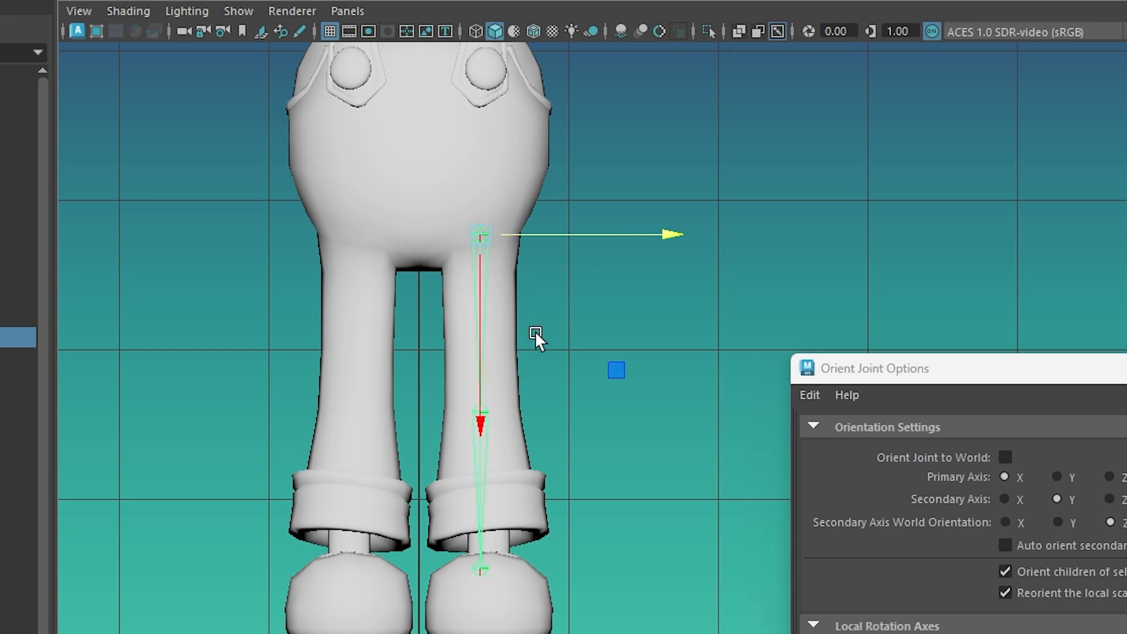
Rotate the hip joint slightly in the front view so the chain angles outward to the ankle, with Rotate Z about 1.574.
scroll(491, 494, "up", 3)
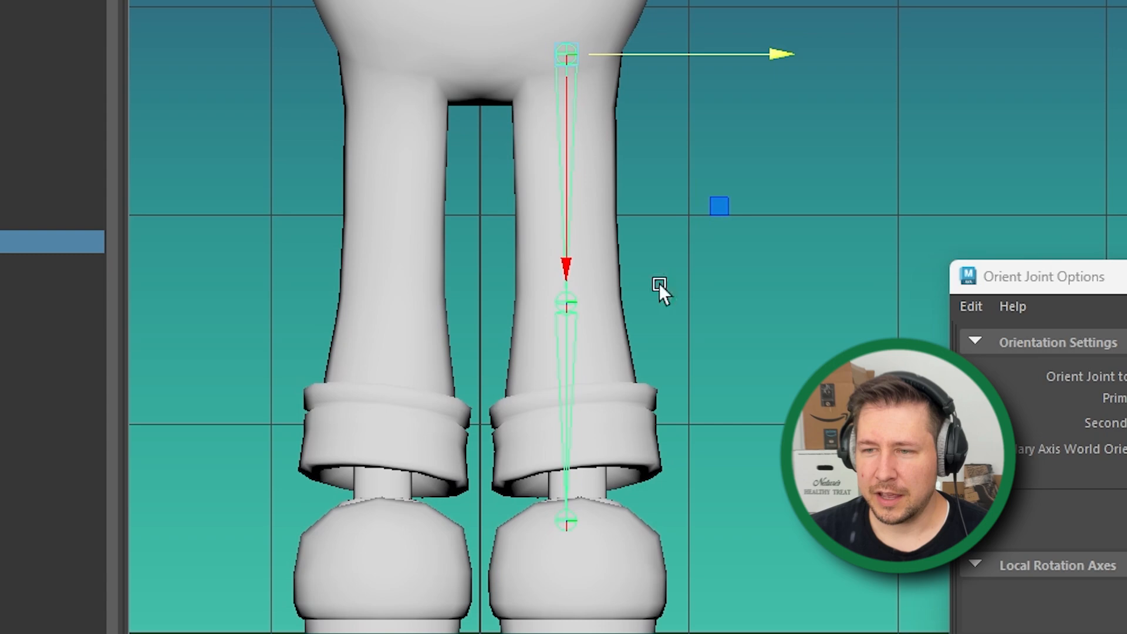
scroll(546, 428, "up", 2)
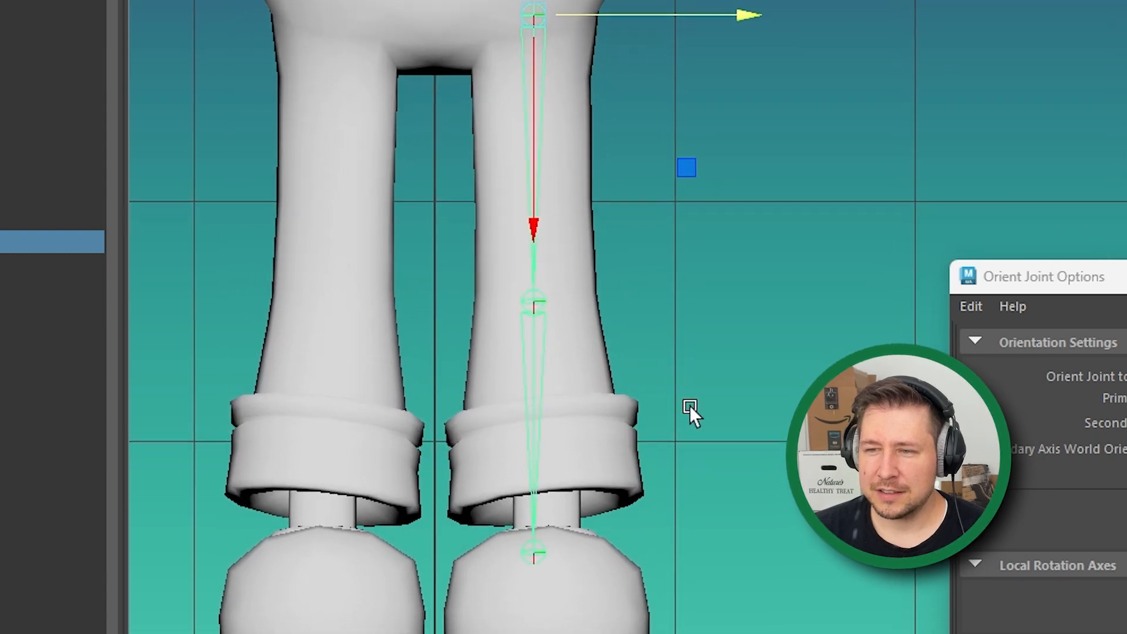
middle_click_drag(690, 405, 745, 360, "alt")
scroll(763, 459, "up", 1)
middle_click_drag(745, 445, 763, 499, "alt")
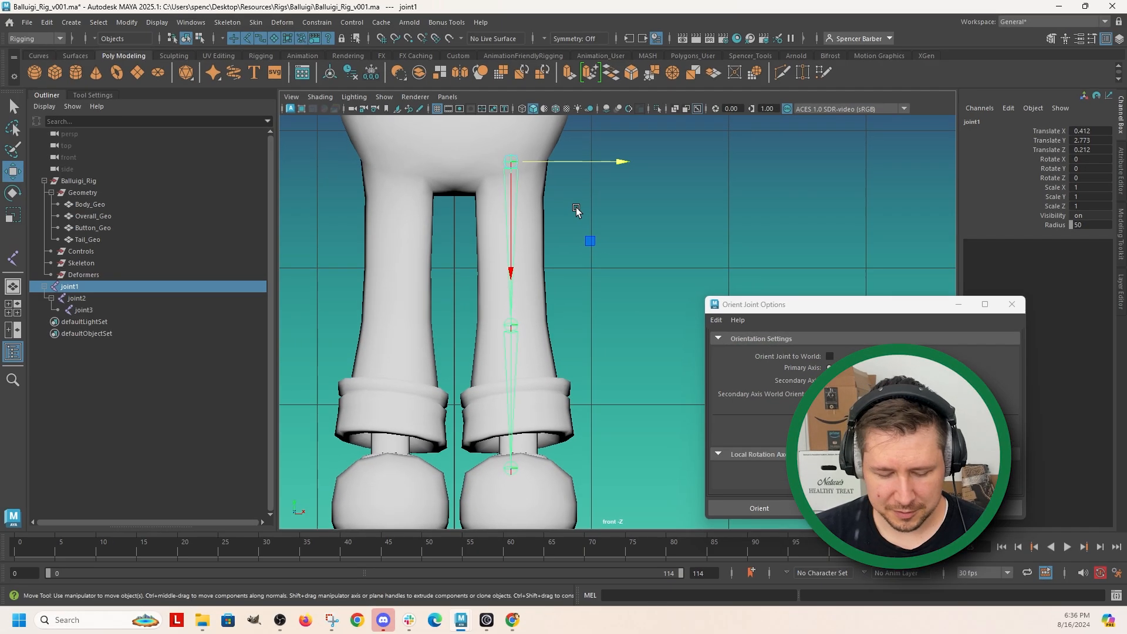
key("e")
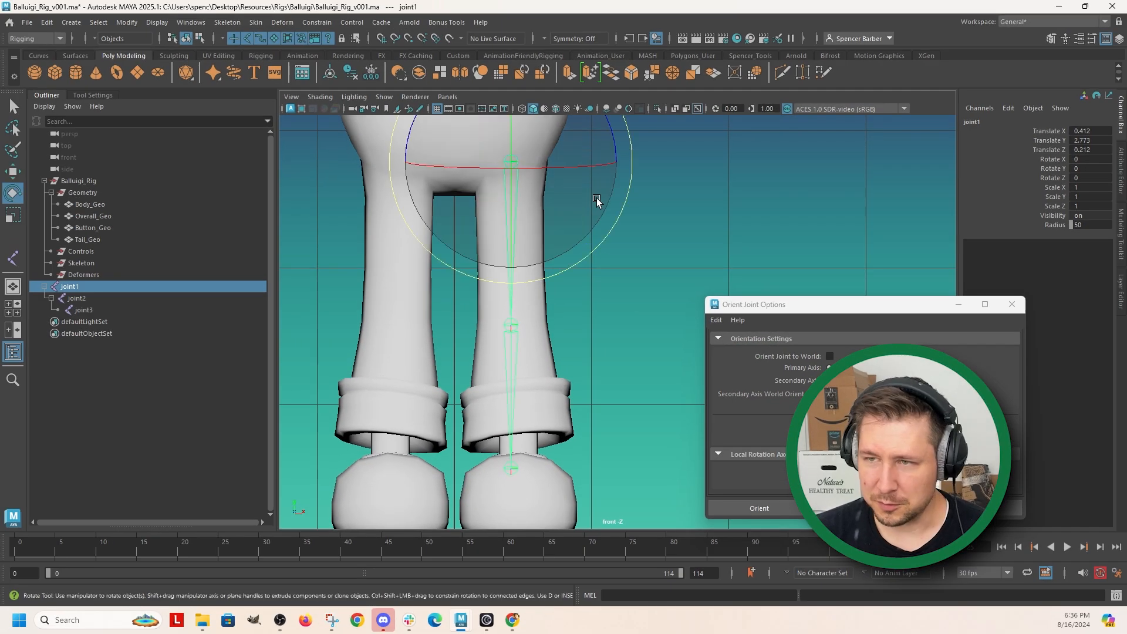
left_click_drag(625, 139, 626, 141)
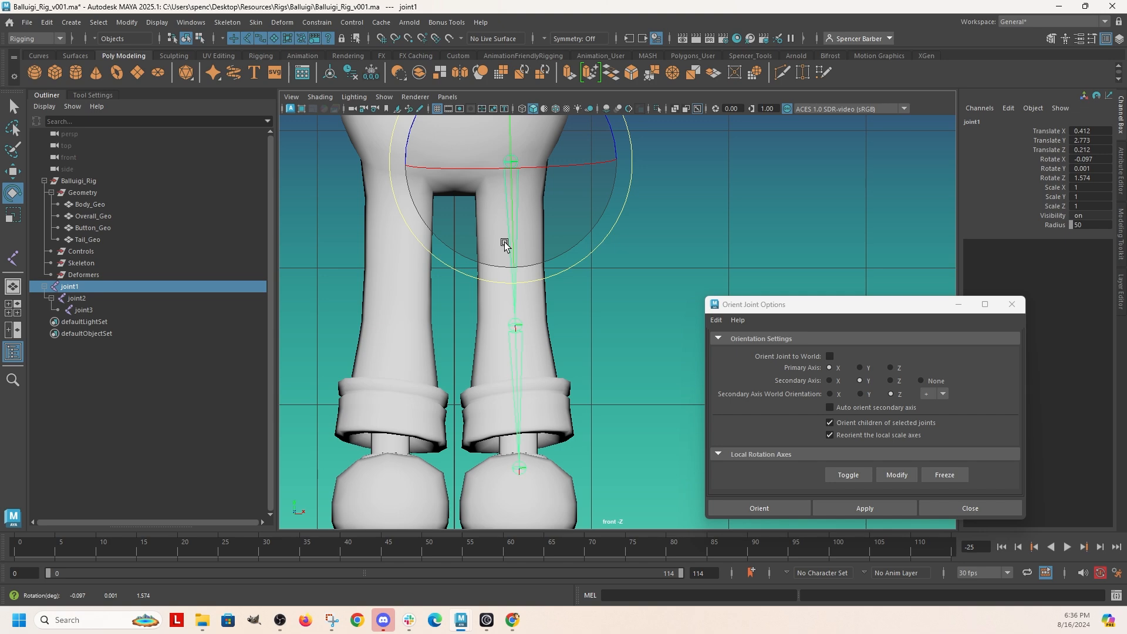
left_click_drag(574, 345, 609, 363, "alt")
key("space")
key("space")
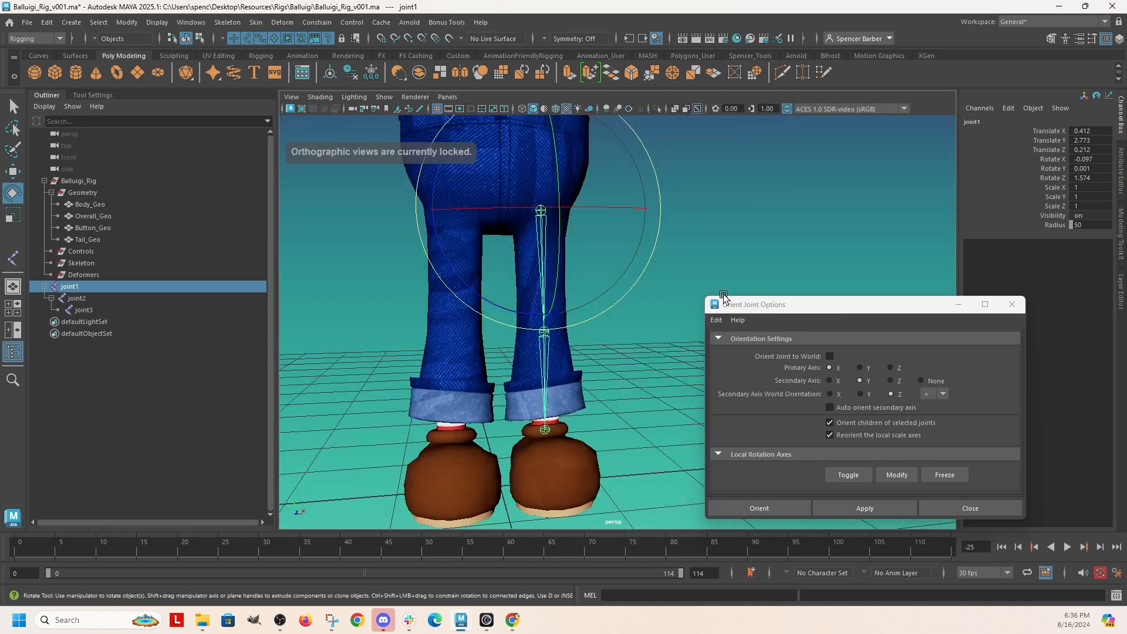
Examine the joint chain's placement inside the leg and the hip joint's move axes from the front and side.
left_click_drag(675, 311, 456, 315, "alt")
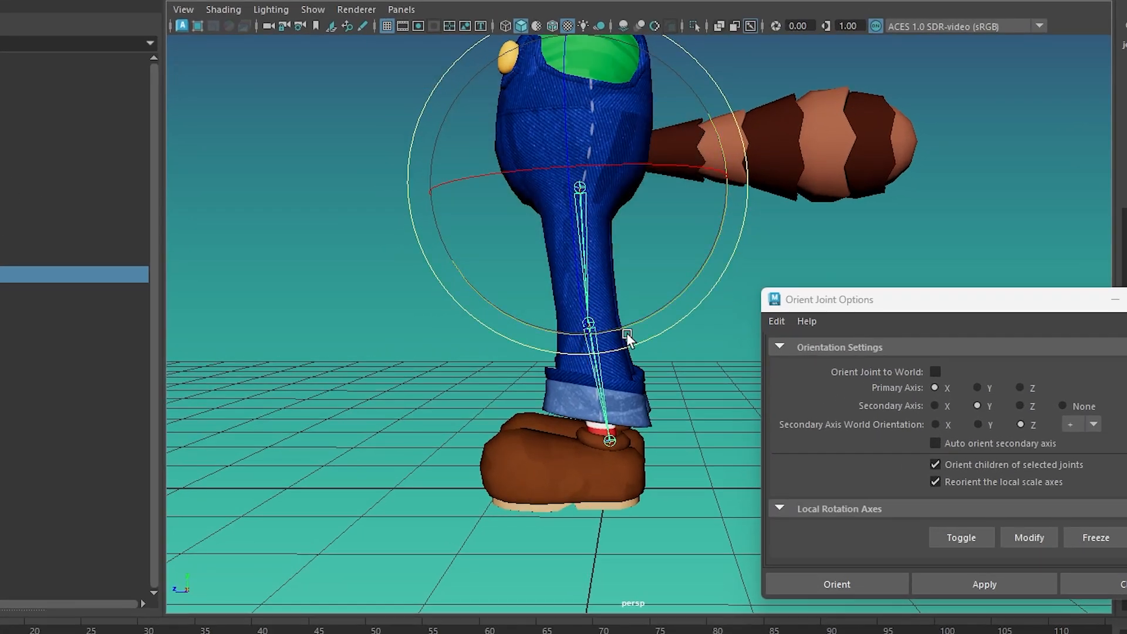
left_click_drag(484, 393, 608, 272, "alt")
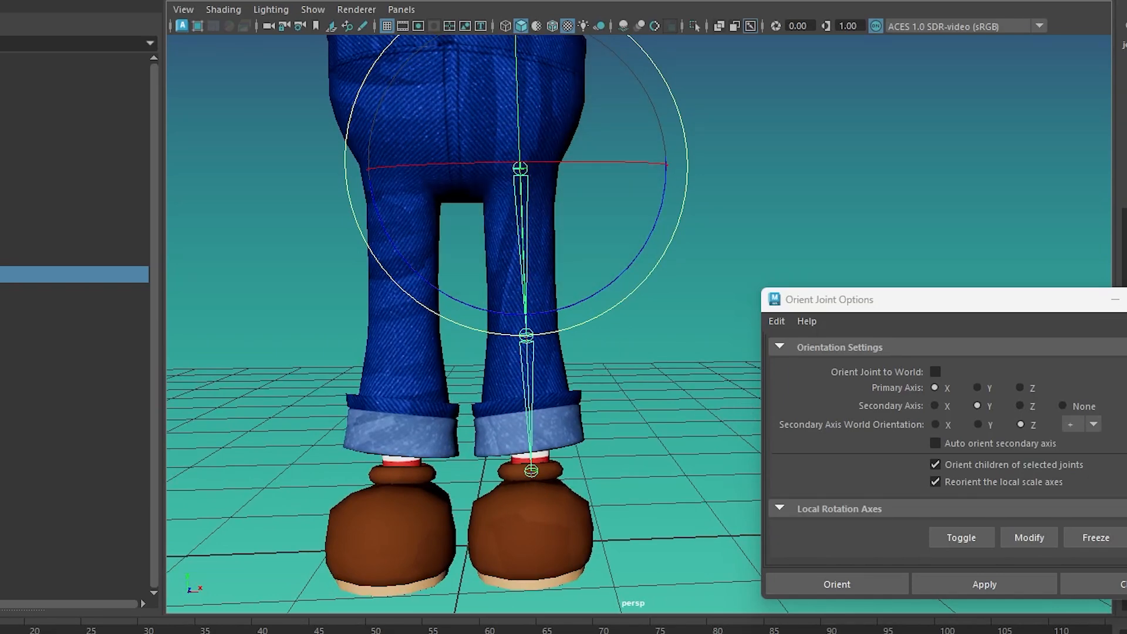
left_click_drag(549, 327, 511, 415, "alt")
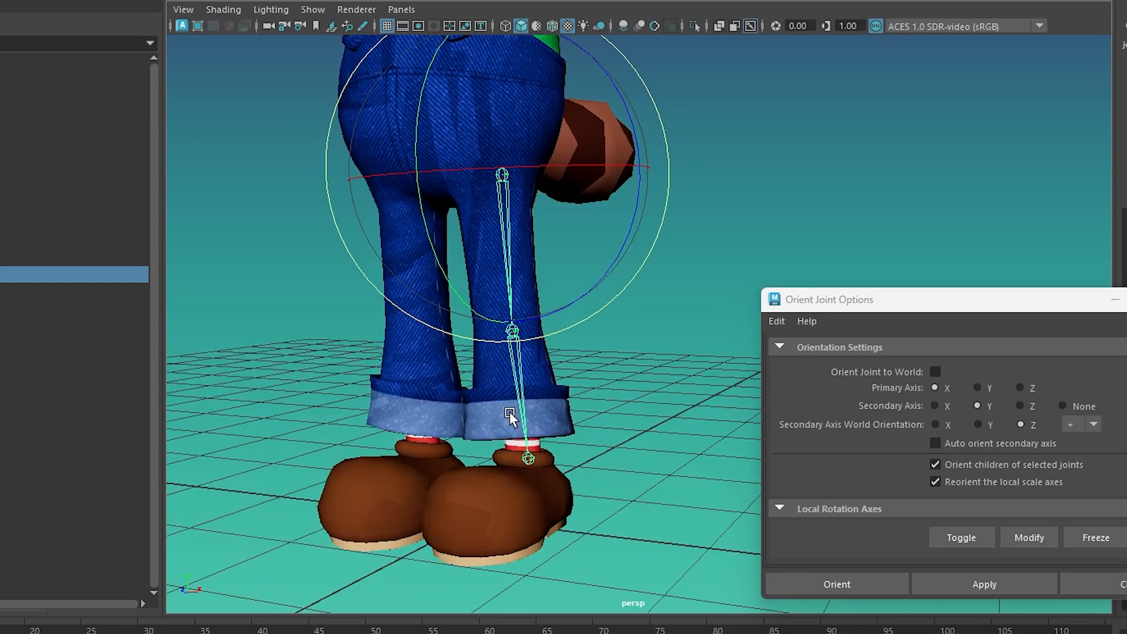
key("w")
left_click_drag(538, 322, 594, 373, "alt")
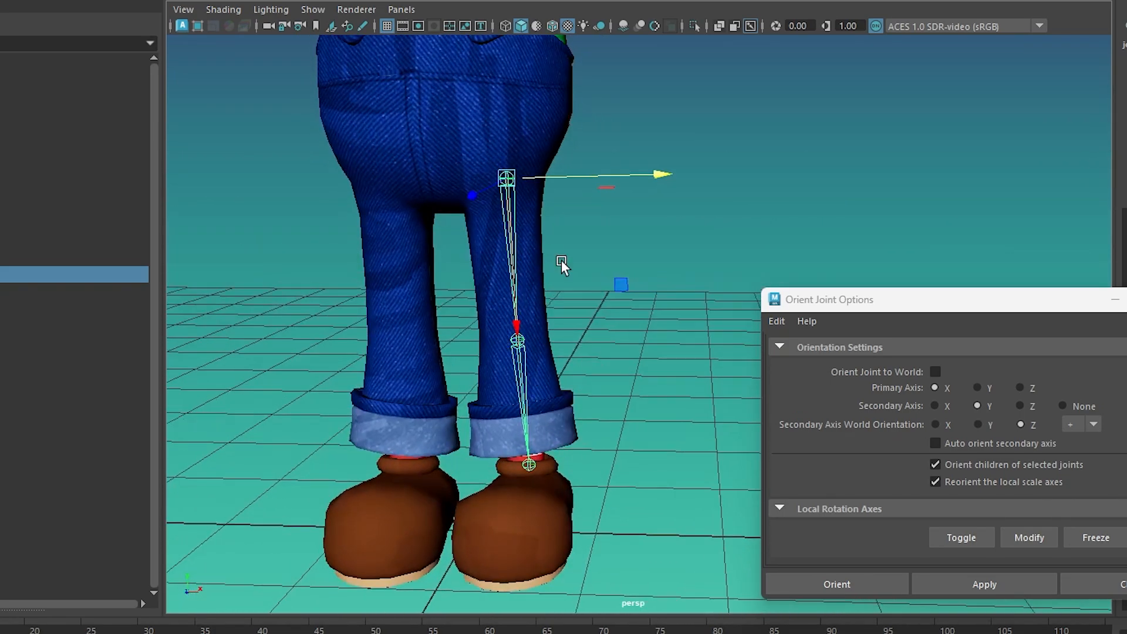
left_click_drag(558, 264, 549, 320, "alt")
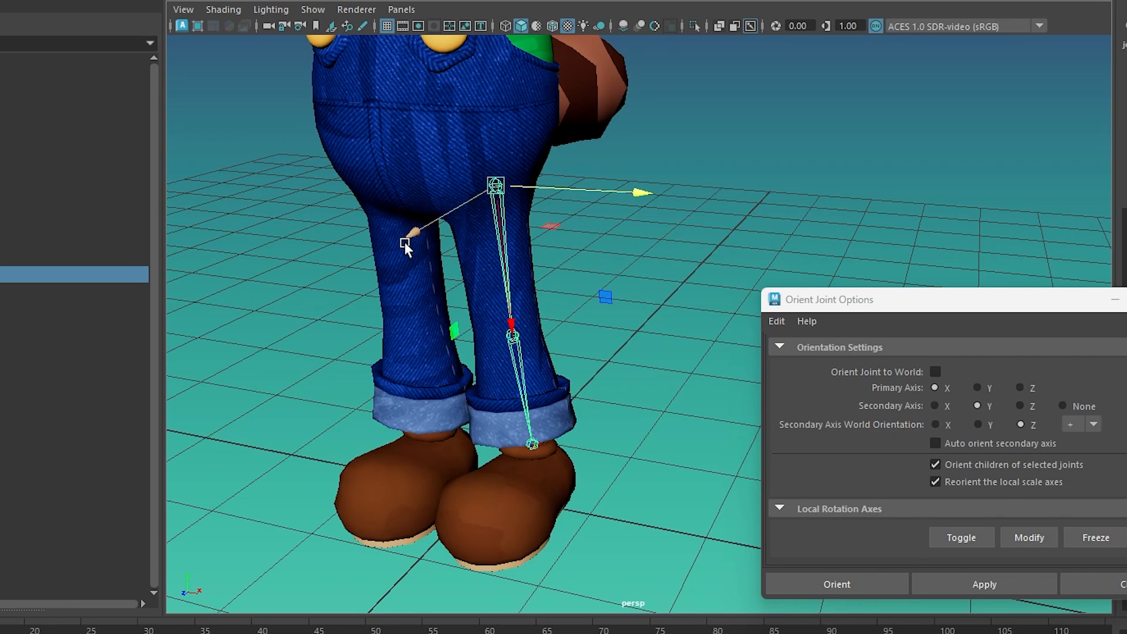
left_click_drag(551, 379, 554, 272, "alt")
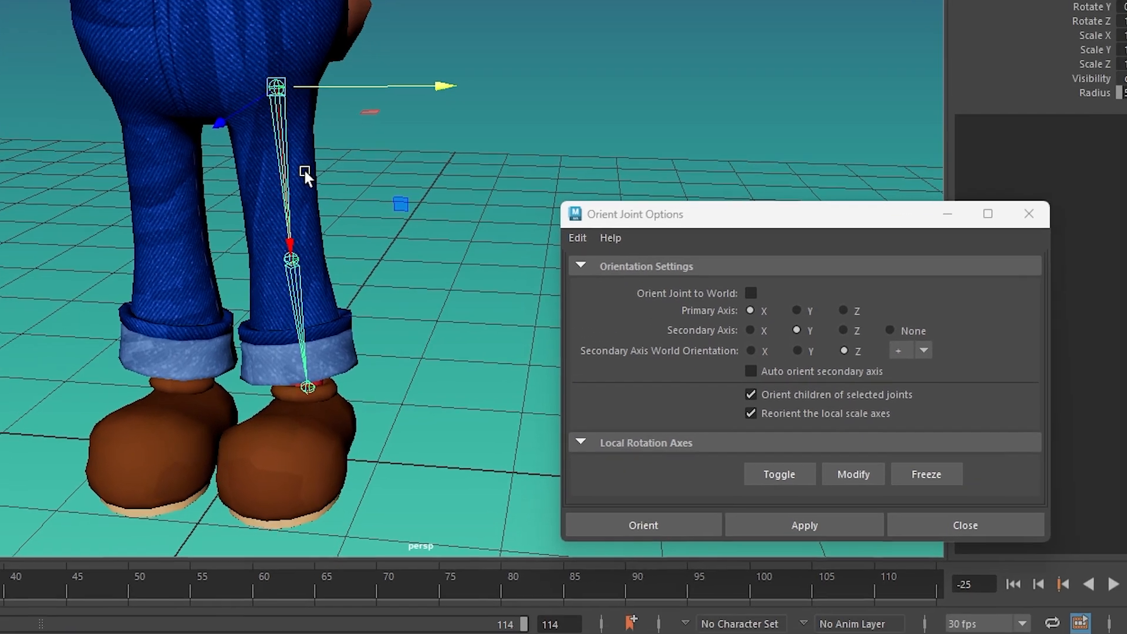
left_click_drag(766, 222, 595, 44)
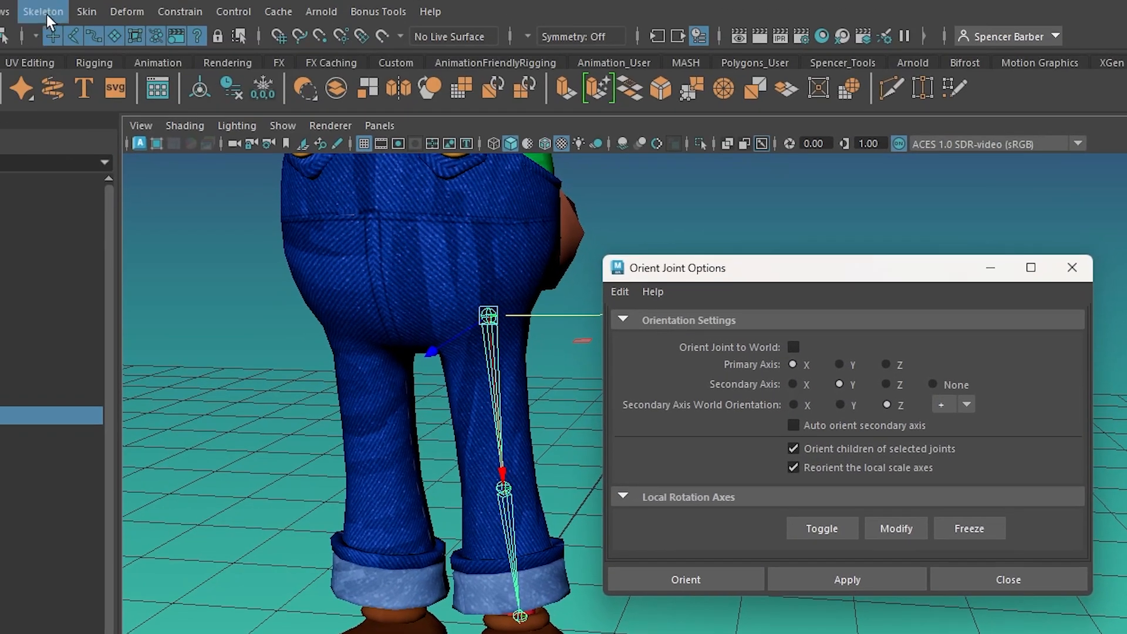
left_click(47, 15)
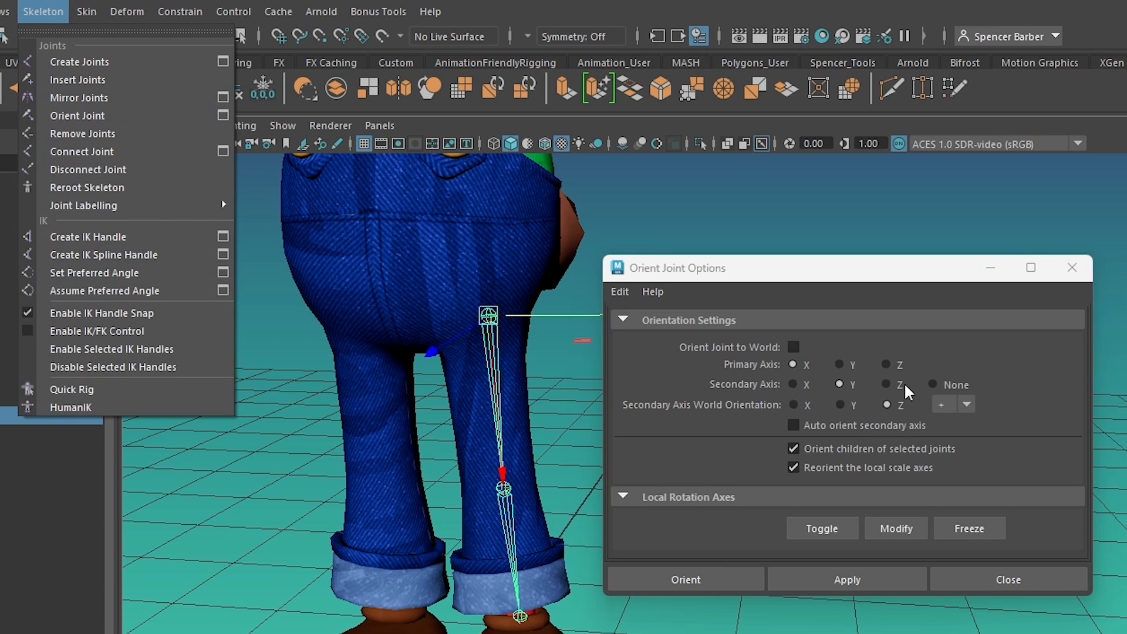
left_click(847, 269)
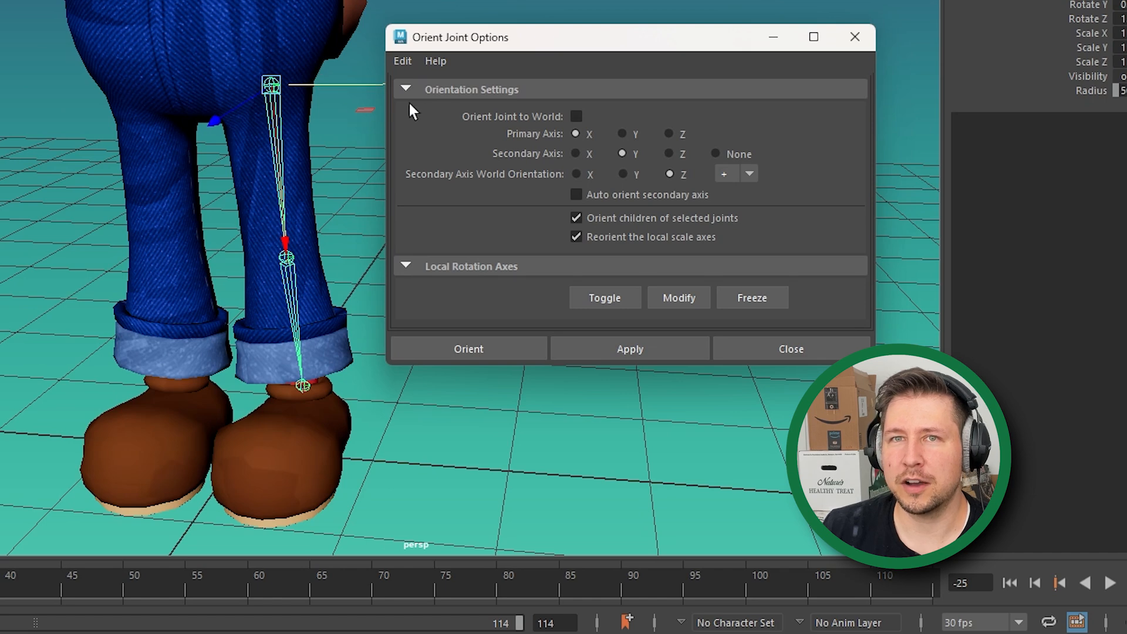
left_click_drag(558, 42, 673, 35)
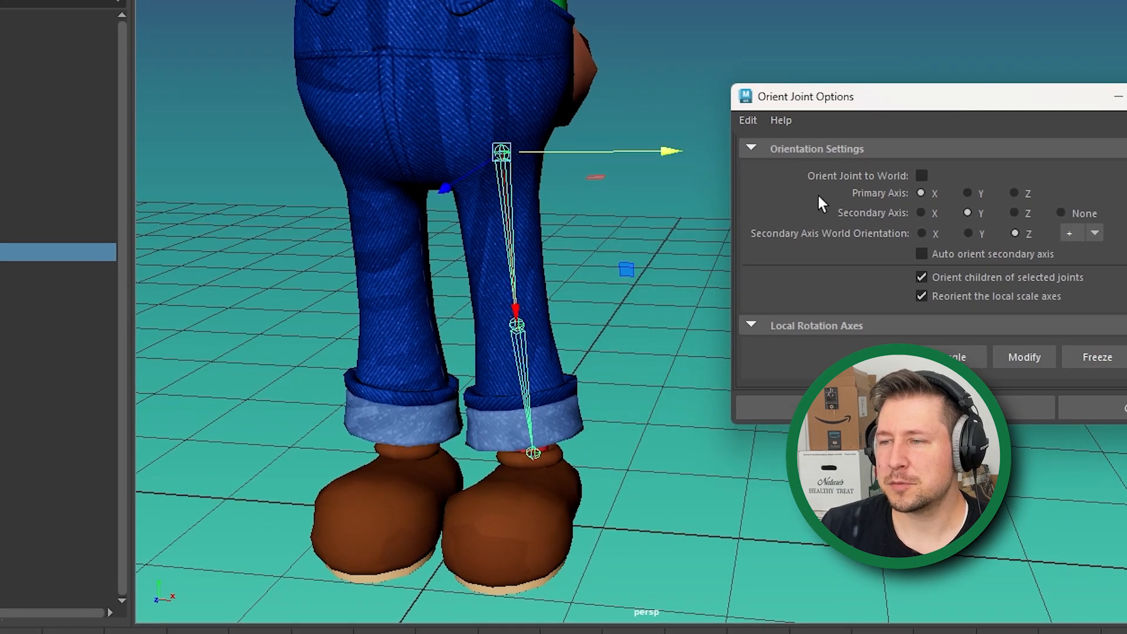
Try to orient the hip joint and its children with primary axis X, secondary axis Y and secondary world orientation +Z.
left_click_drag(631, 226, 499, 300, "alt")
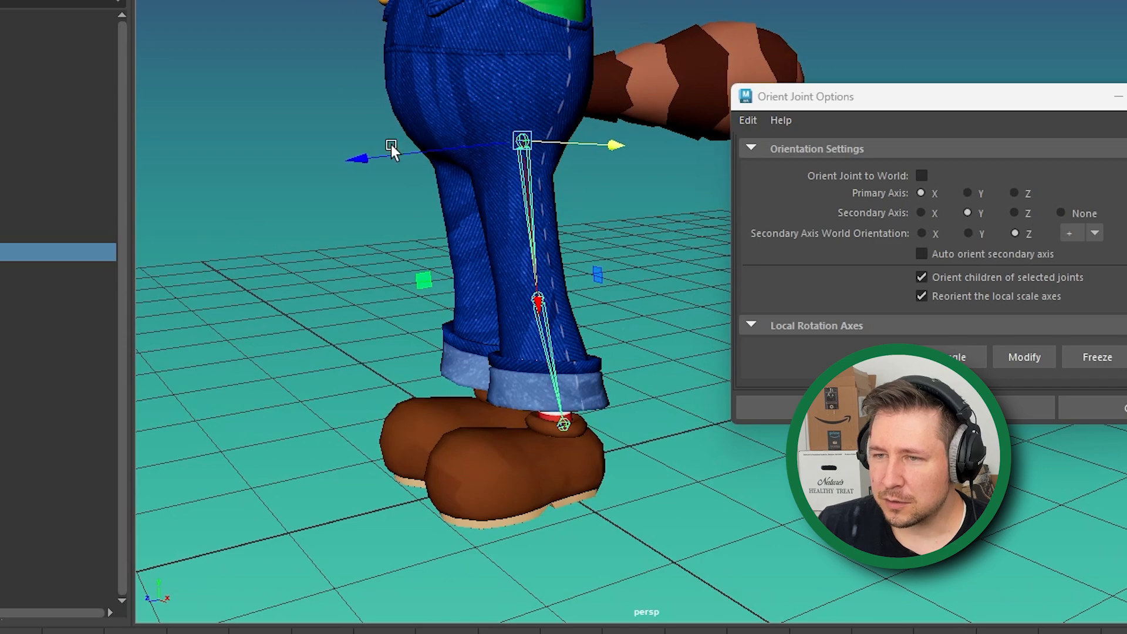
left_click_drag(350, 236, 407, 458, "alt")
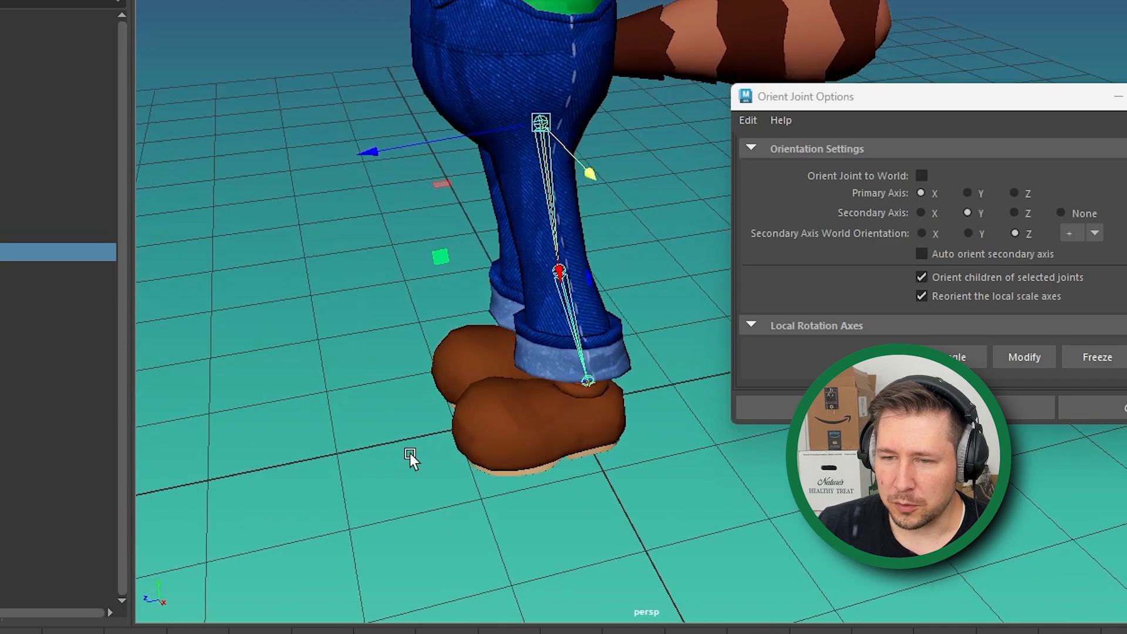
left_click_drag(227, 548, 399, 572, "alt")
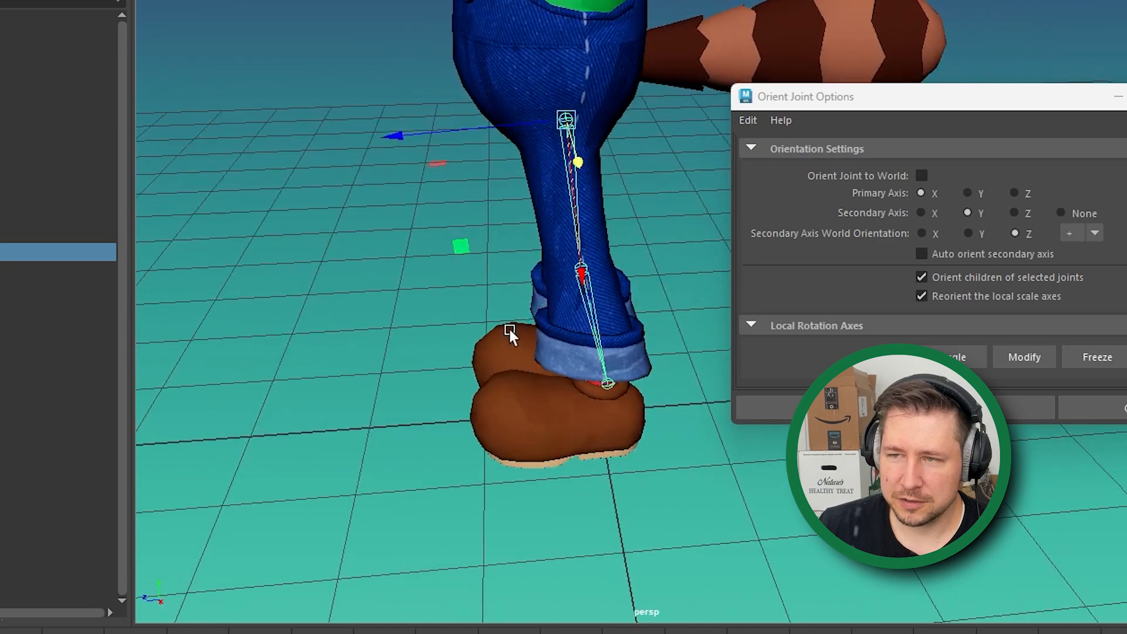
middle_click_drag(510, 329, 663, 367, "alt")
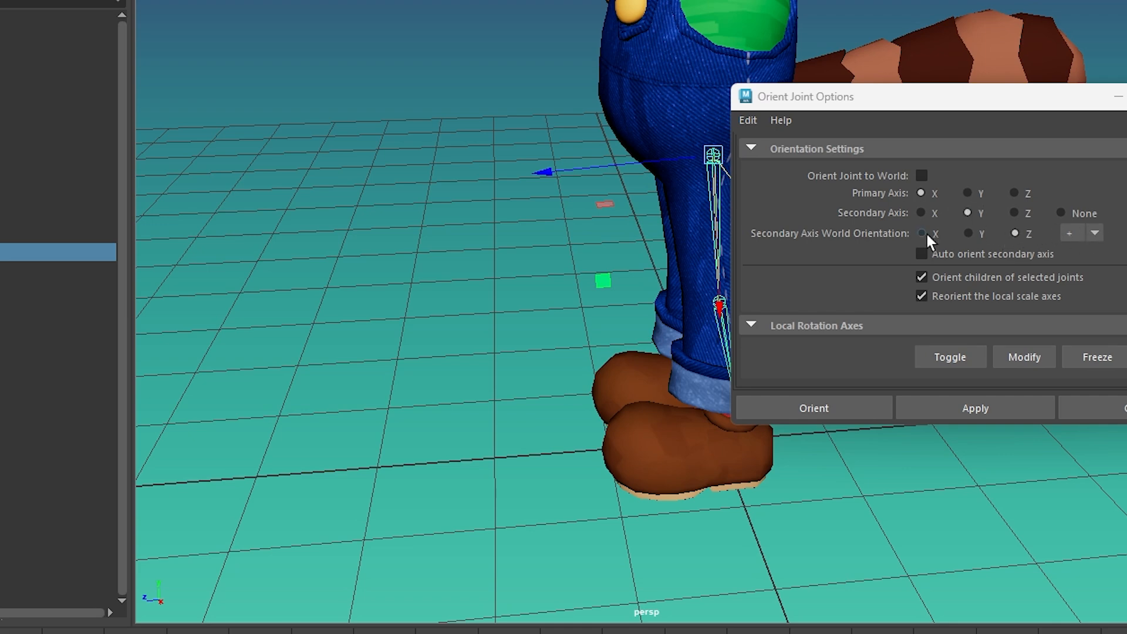
left_click(983, 410)
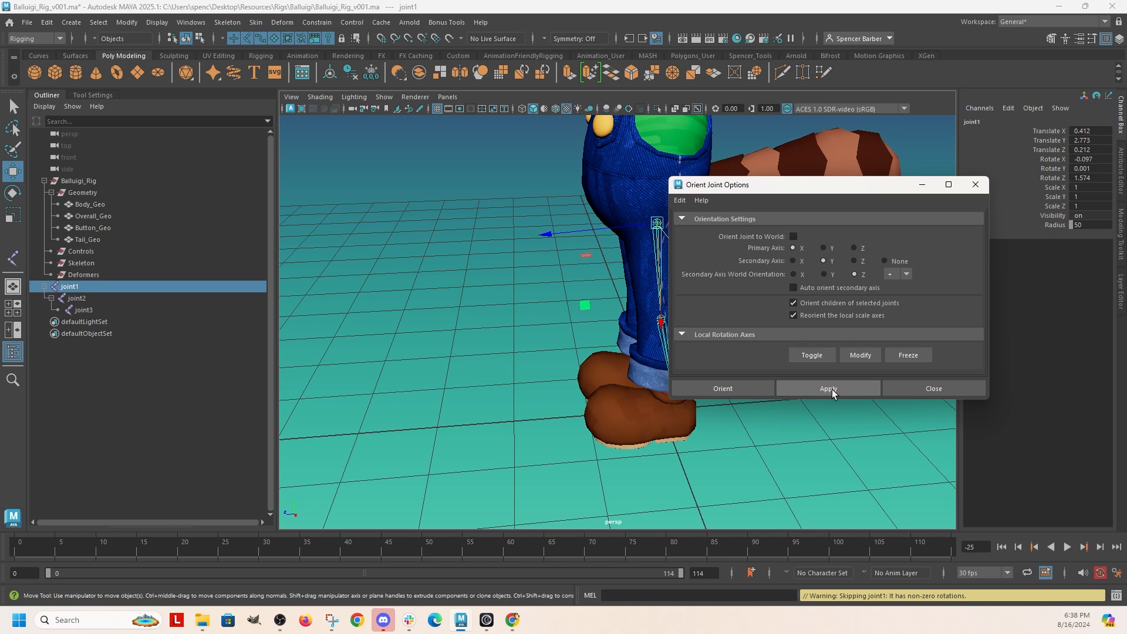
Freeze the hip joint's rotations, leaving its translation values untouched.
left_click_drag(815, 176, 896, 341)
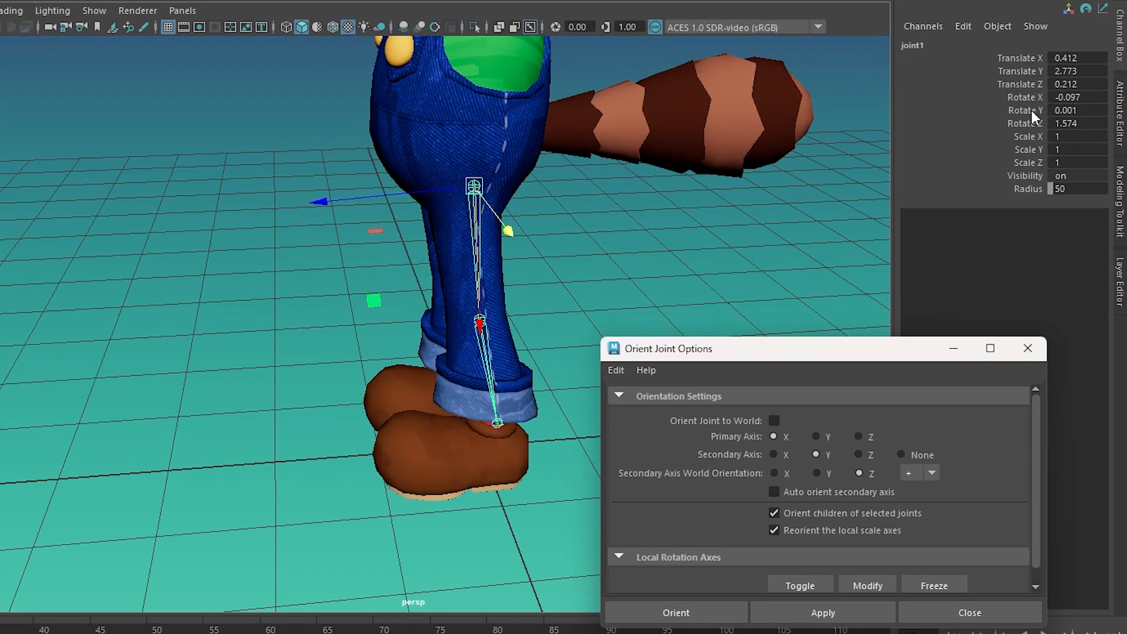
left_click(1057, 169)
right_click(1057, 169)
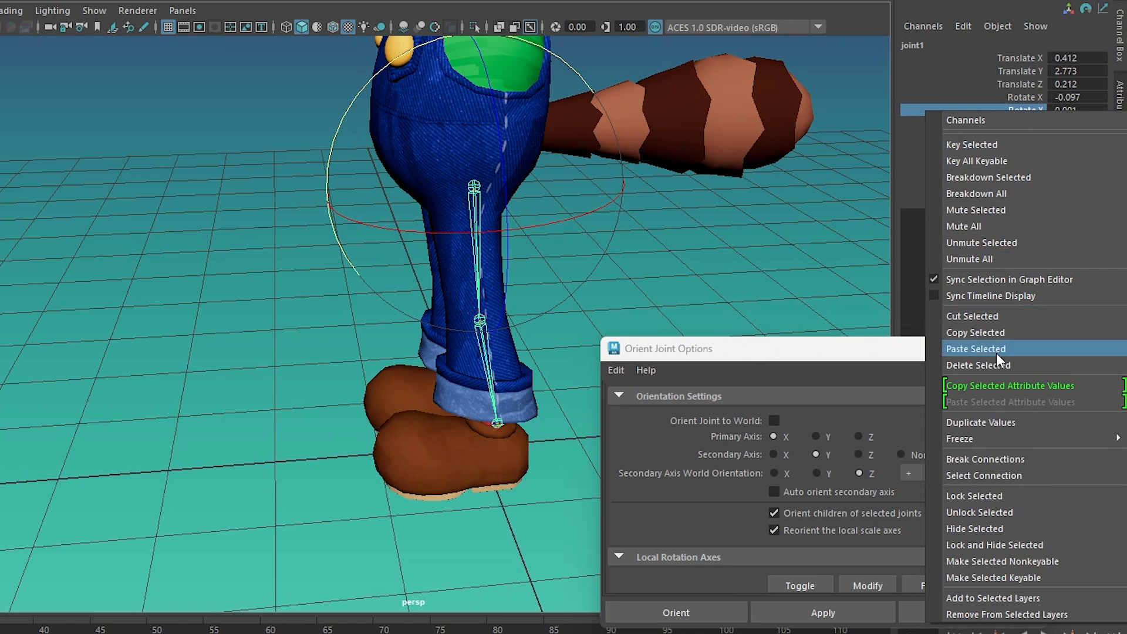
mouse_move(998, 437)
left_click(889, 452)
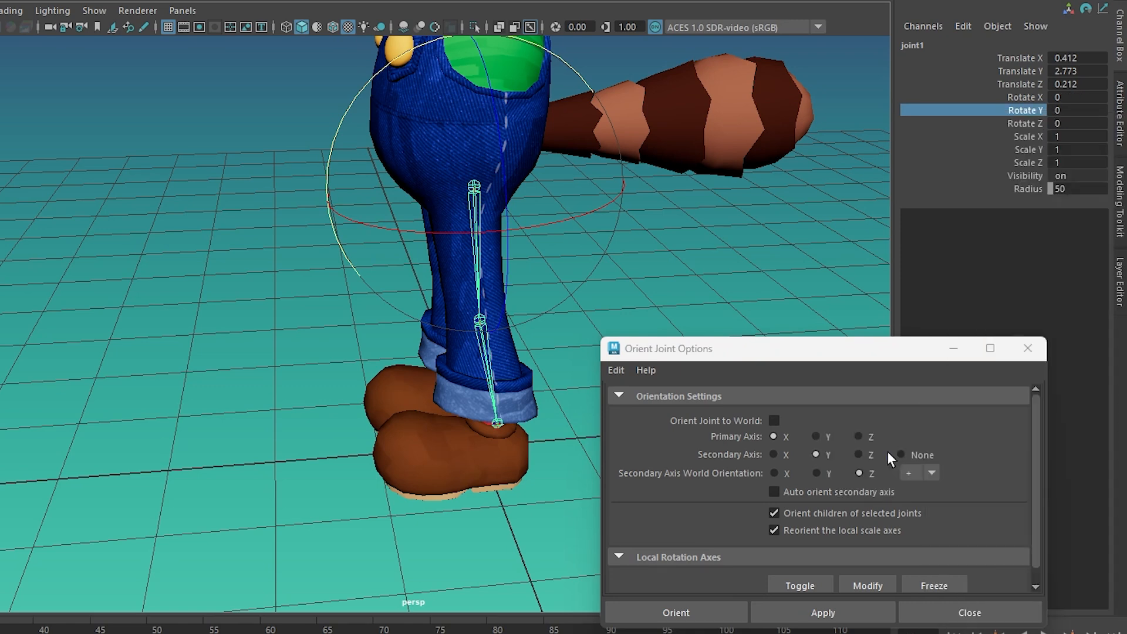
Orient the hip joint and its children with primary axis X, secondary axis Y and secondary world orientation +Z, and close the options.
left_click_drag(827, 356, 808, 203)
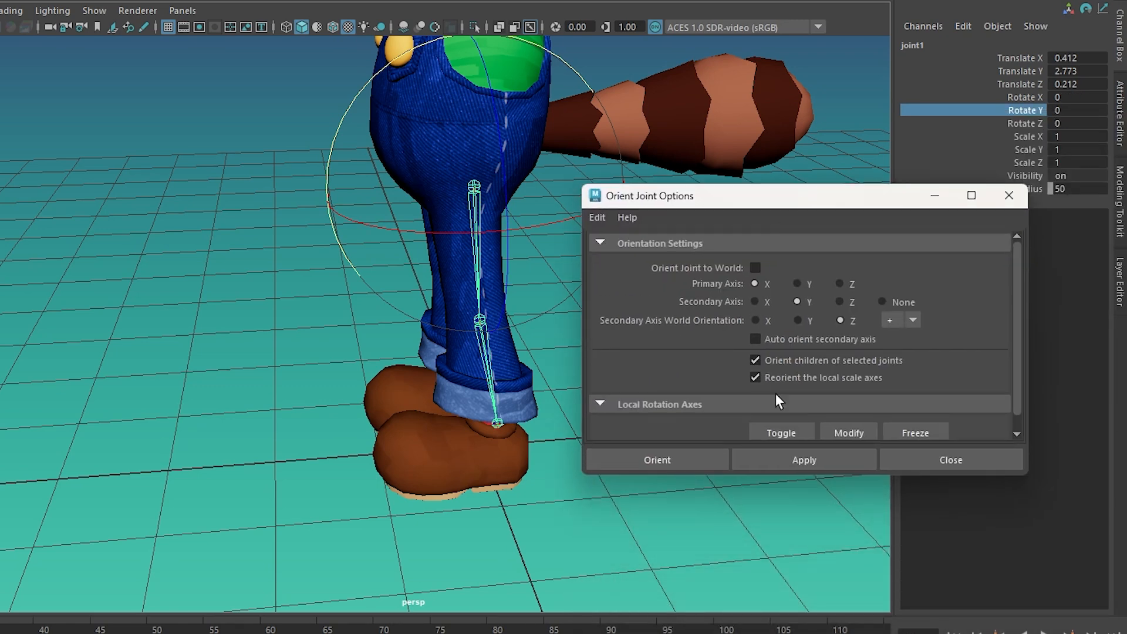
left_click(829, 455)
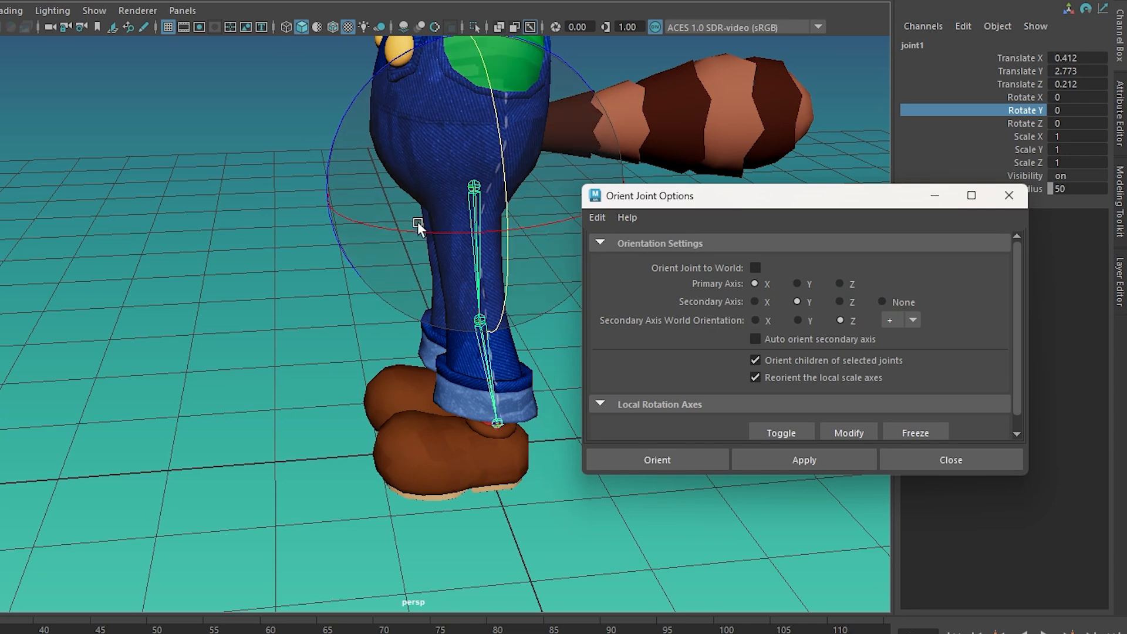
key("w")
left_click_drag(322, 278, 365, 307, "alt")
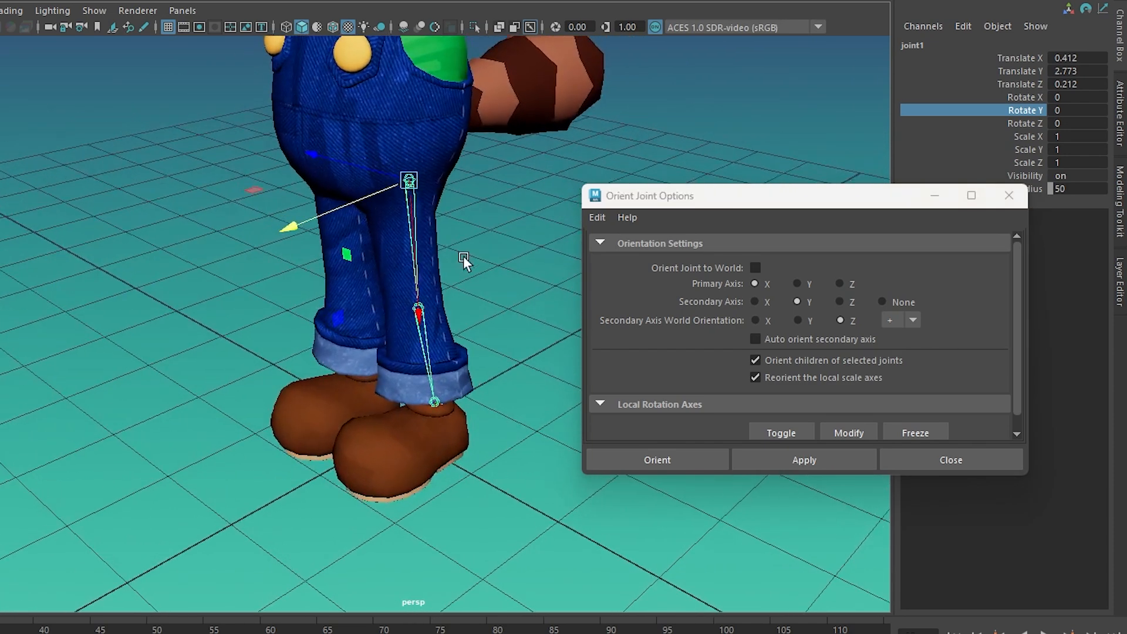
middle_click_drag(464, 261, 431, 237, "alt")
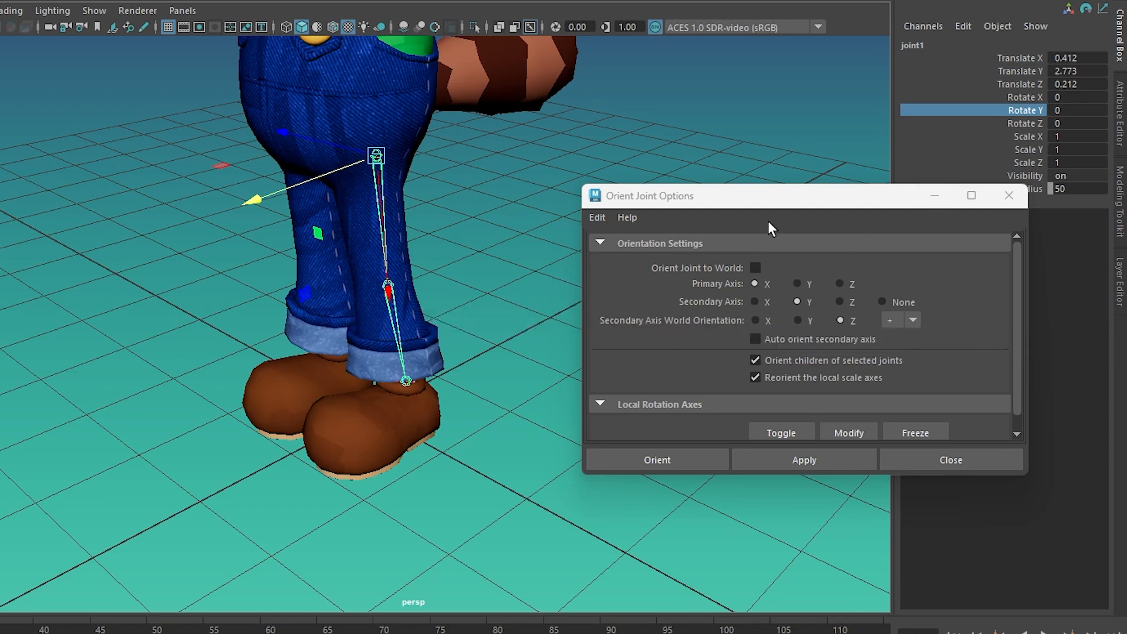
left_click(1009, 195)
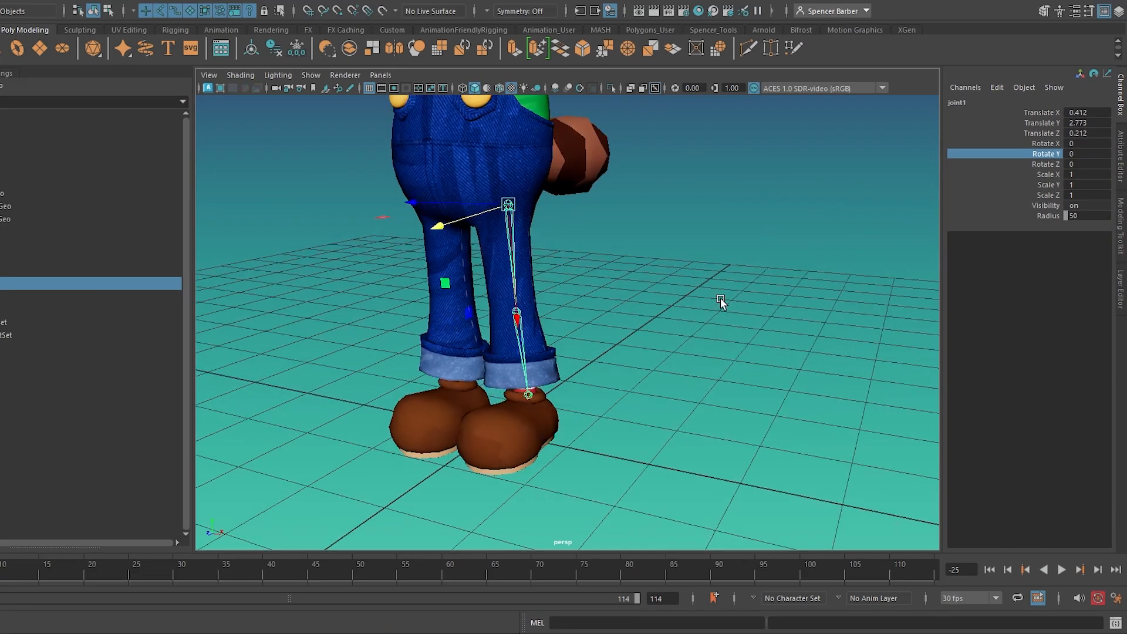
Select the knee joint, test moving it along its local X axis, and undo the move.
left_click_drag(721, 298, 555, 289, "alt")
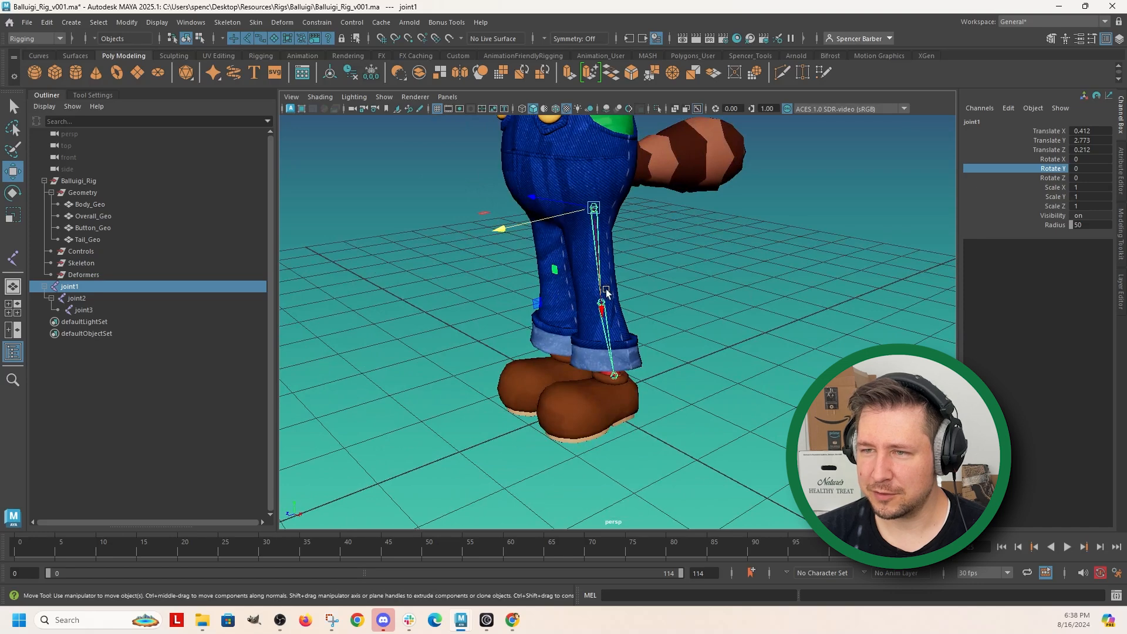
left_click(74, 301)
key("f")
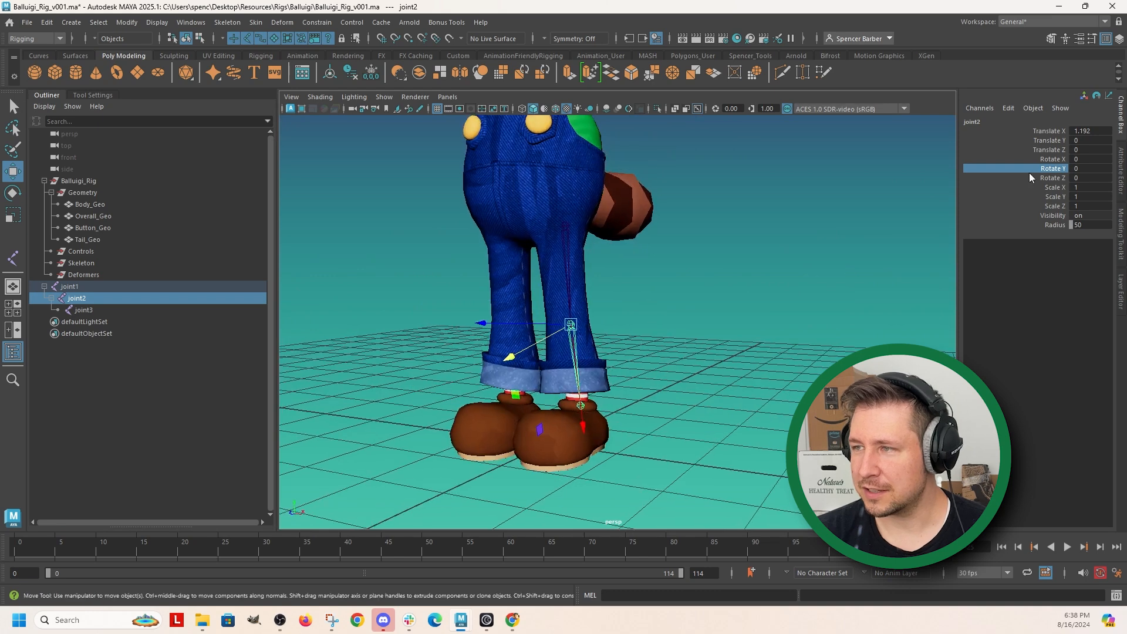
left_click_drag(633, 356, 624, 386, "alt")
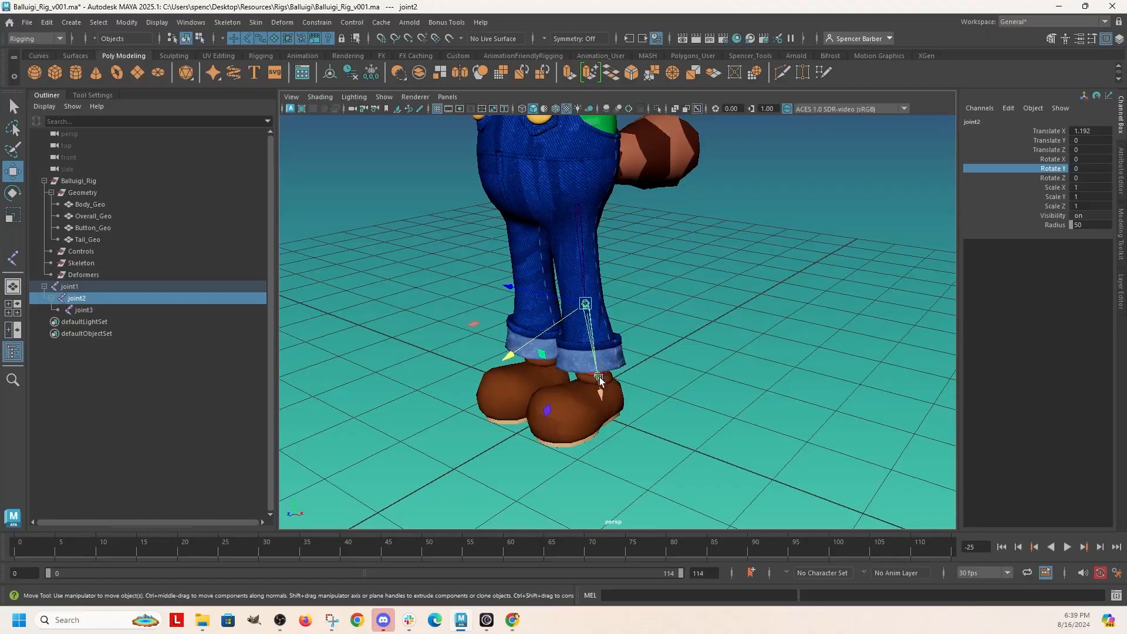
left_click_drag(600, 392, 525, 381)
key("ctrl+z")
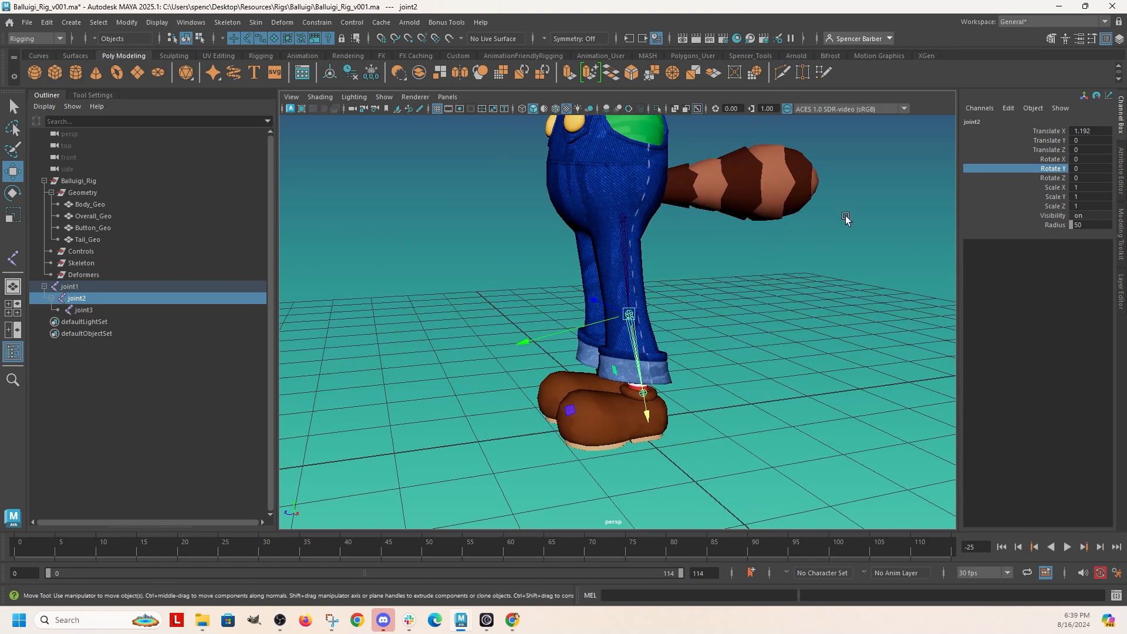
Select the ankle joint, test sliding it down along its local X axis, and undo the move.
left_click(645, 393)
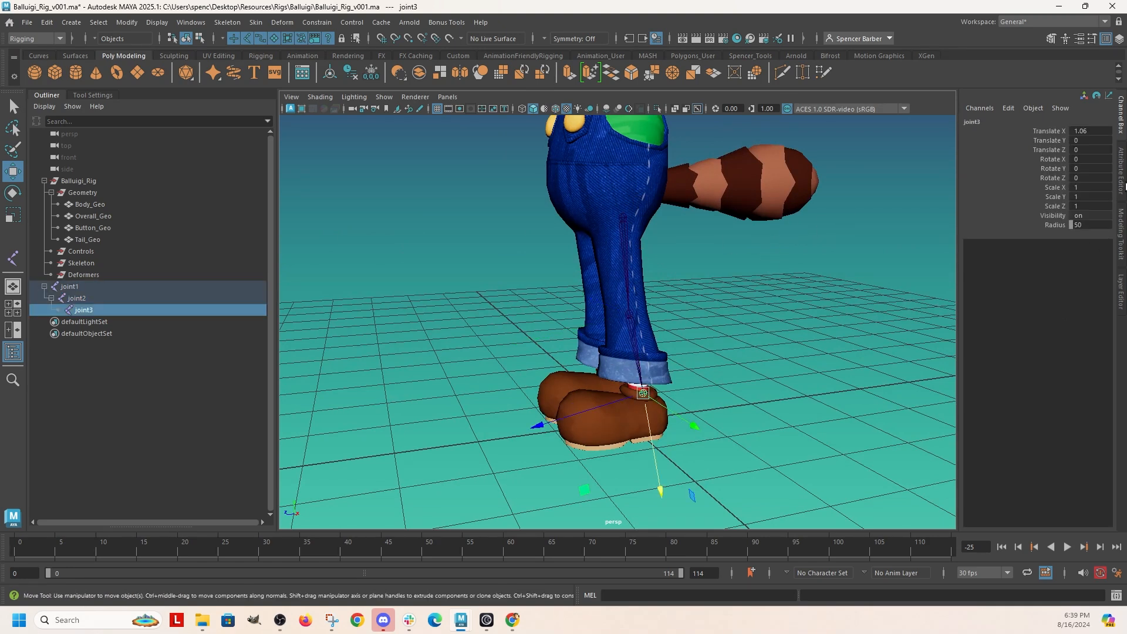
left_click_drag(658, 473, 698, 519)
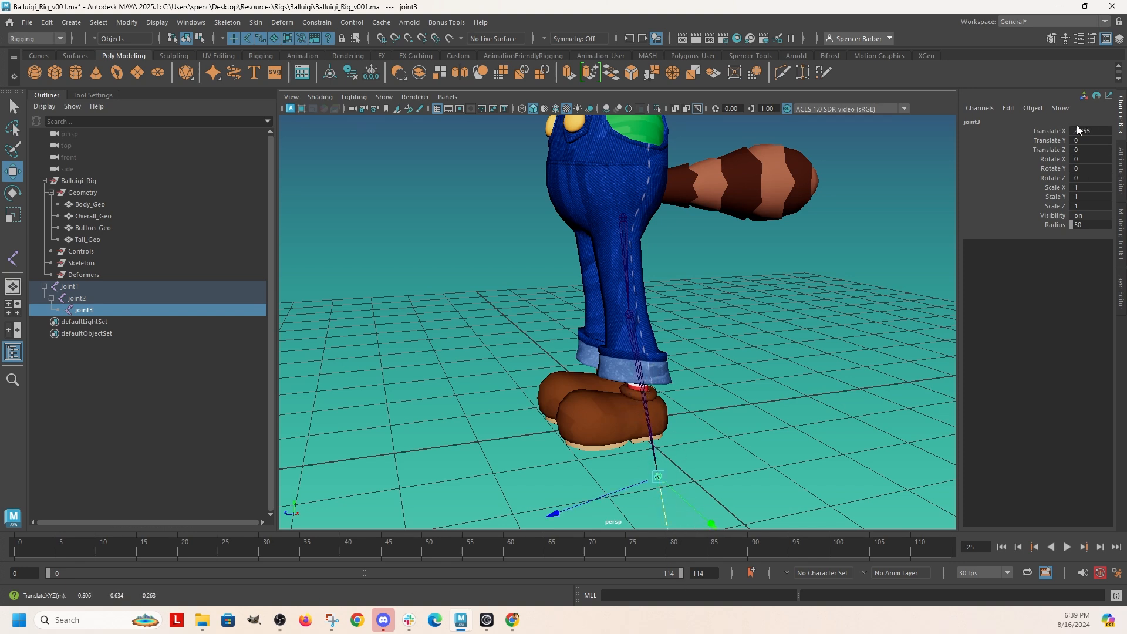
key("ctrl+z")
Examine the ankle joint's position relative to the sock and shoe from the side in the perspective view.
left_click_drag(758, 395, 644, 404, "alt")
right_click_drag(644, 411, 699, 535, "alt")
middle_click_drag(700, 535, 669, 470, "alt")
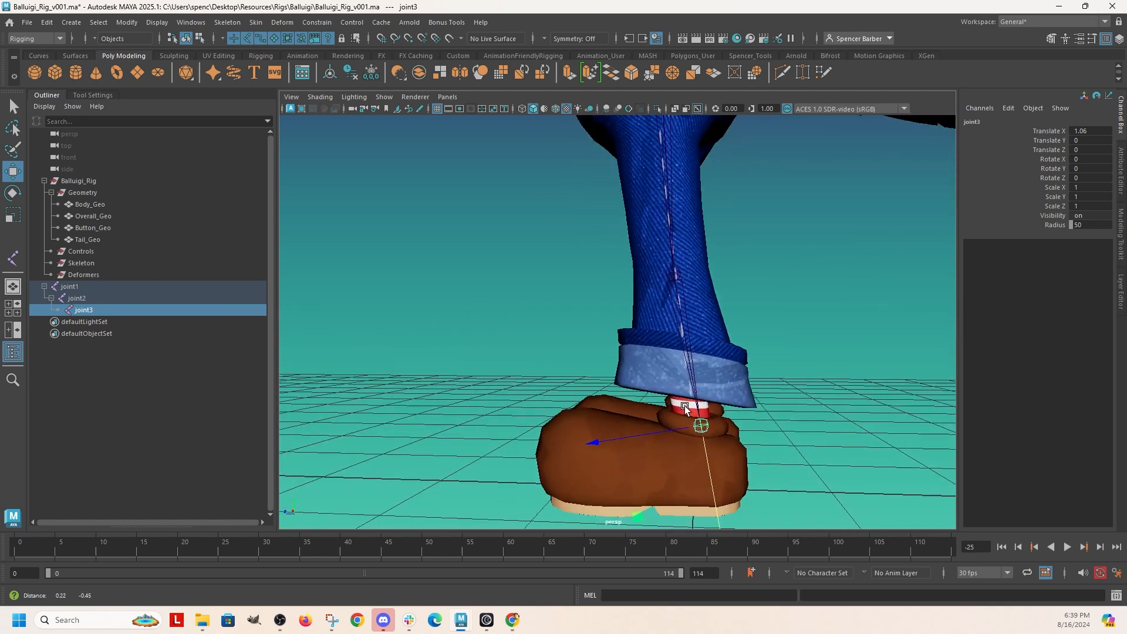
right_click_drag(654, 431, 690, 478, "alt")
left_click_drag(692, 479, 697, 479, "alt")
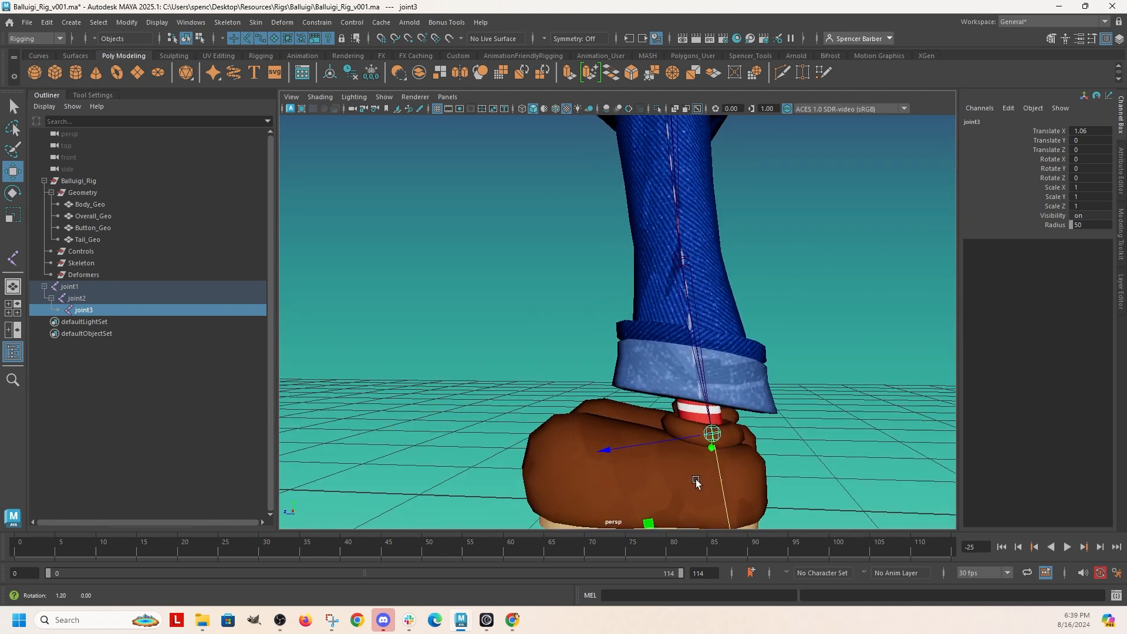
right_click_drag(698, 479, 703, 474, "alt")
left_click_drag(703, 476, 707, 487, "alt")
Rotate the hip joint slightly in the side view to shift the chain forward at the ankle, with Rotate Z about 1.396.
key("space")
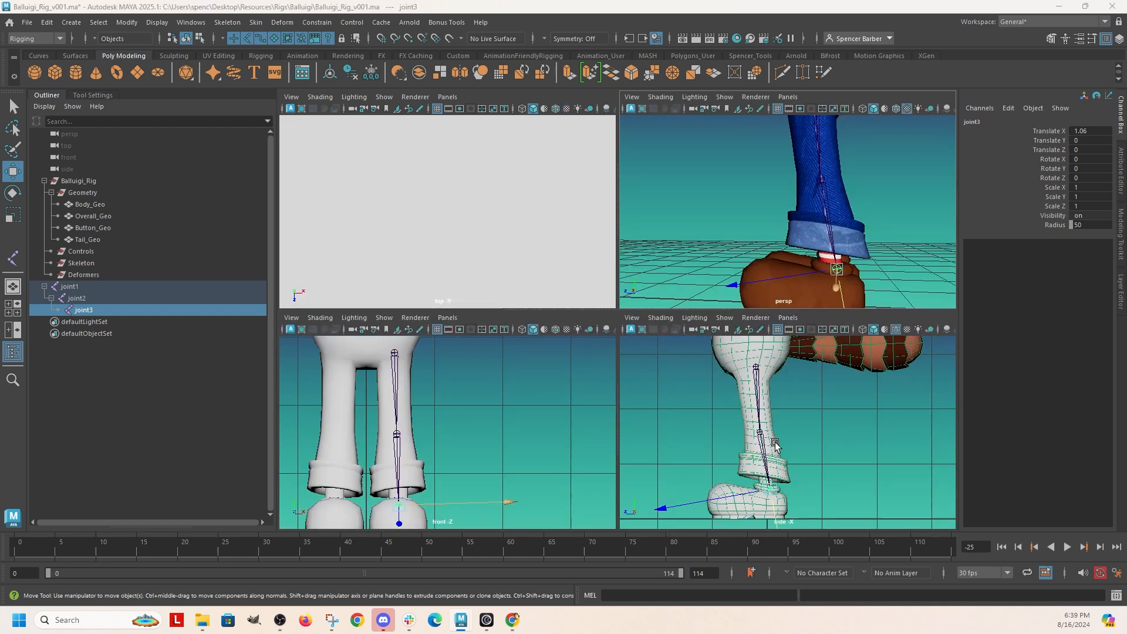
key("space")
left_click(556, 203)
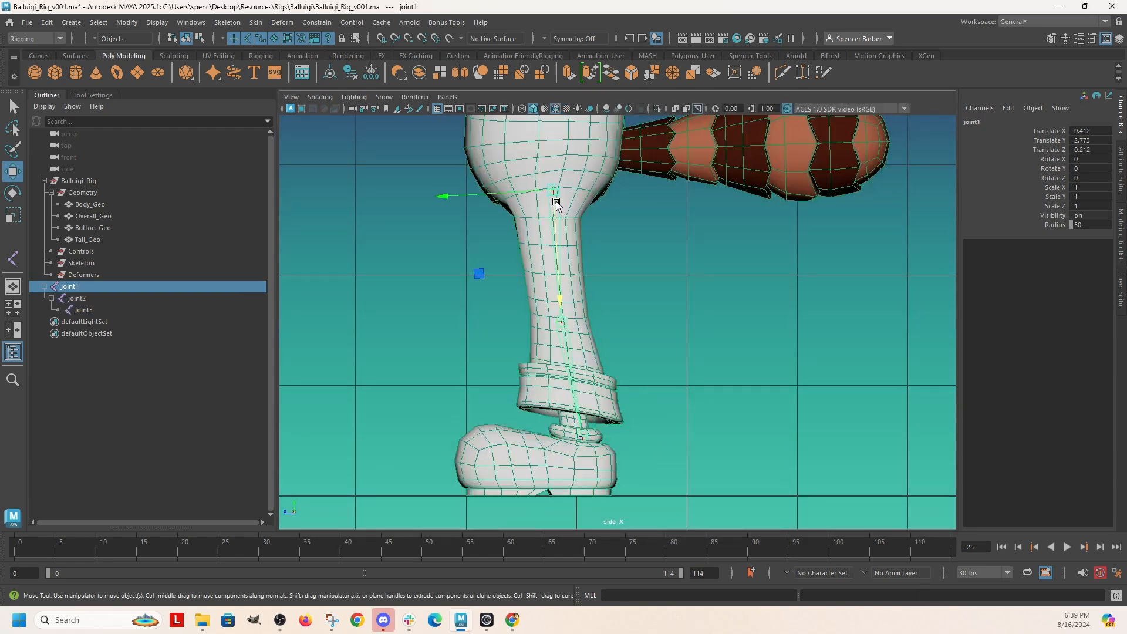
key("e")
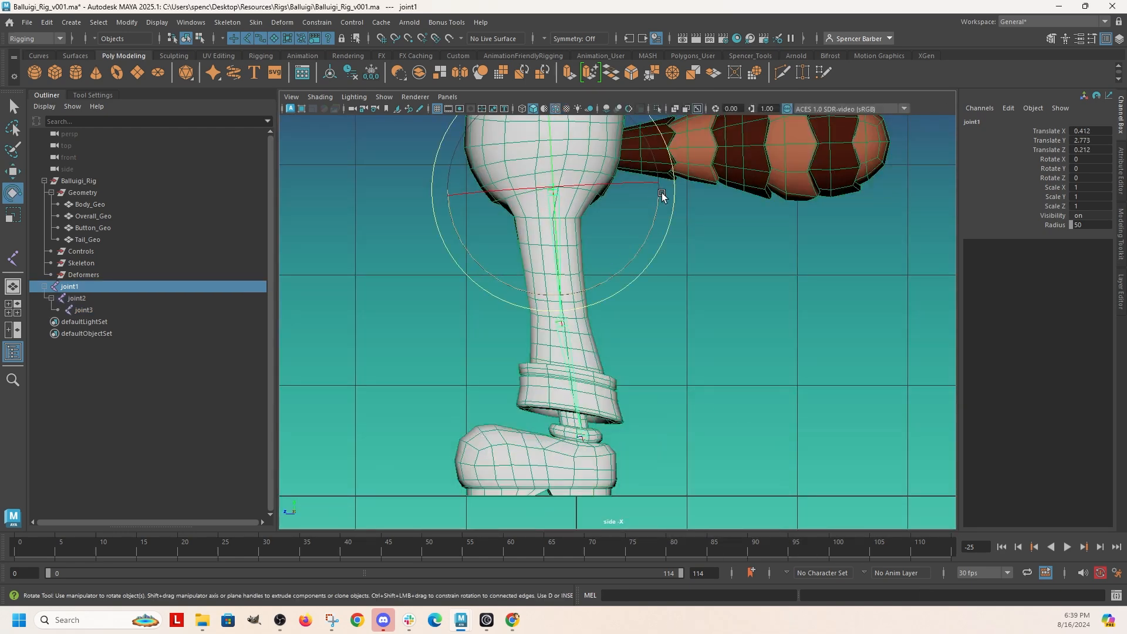
left_click_drag(673, 179, 675, 182)
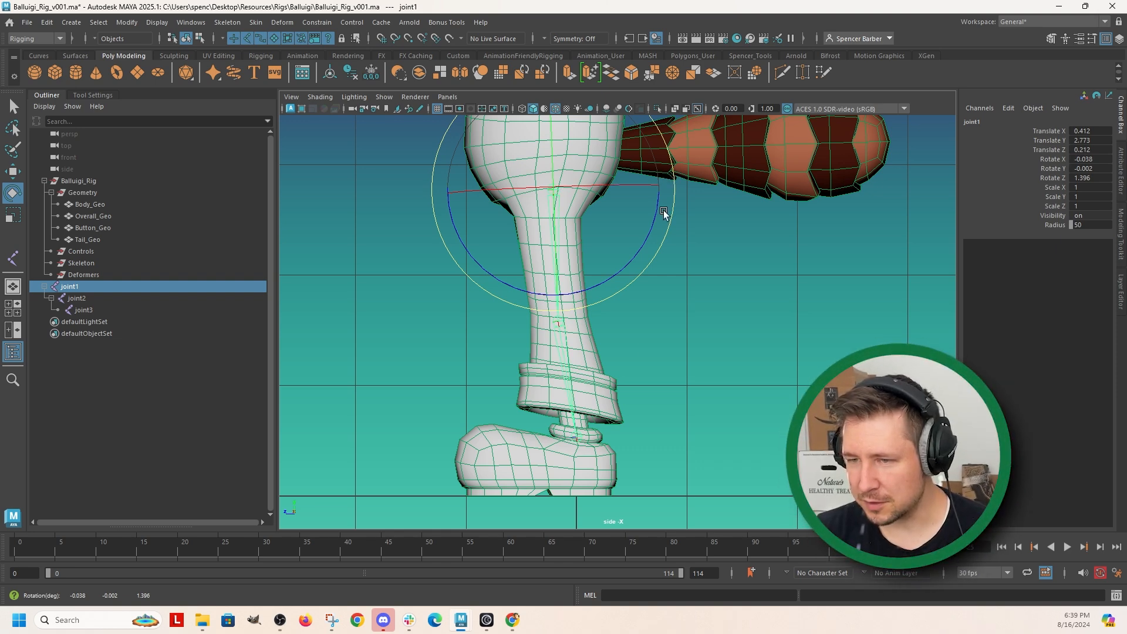
Compare the joint chain with the leg geometry in the front and side orthographic views.
key("space")
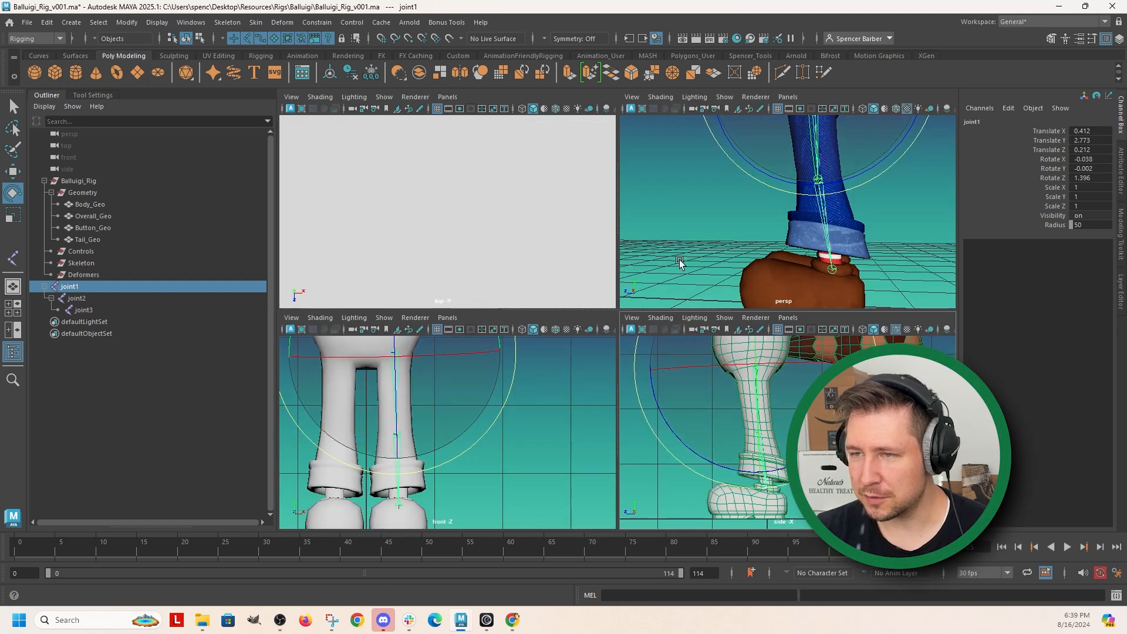
key("space")
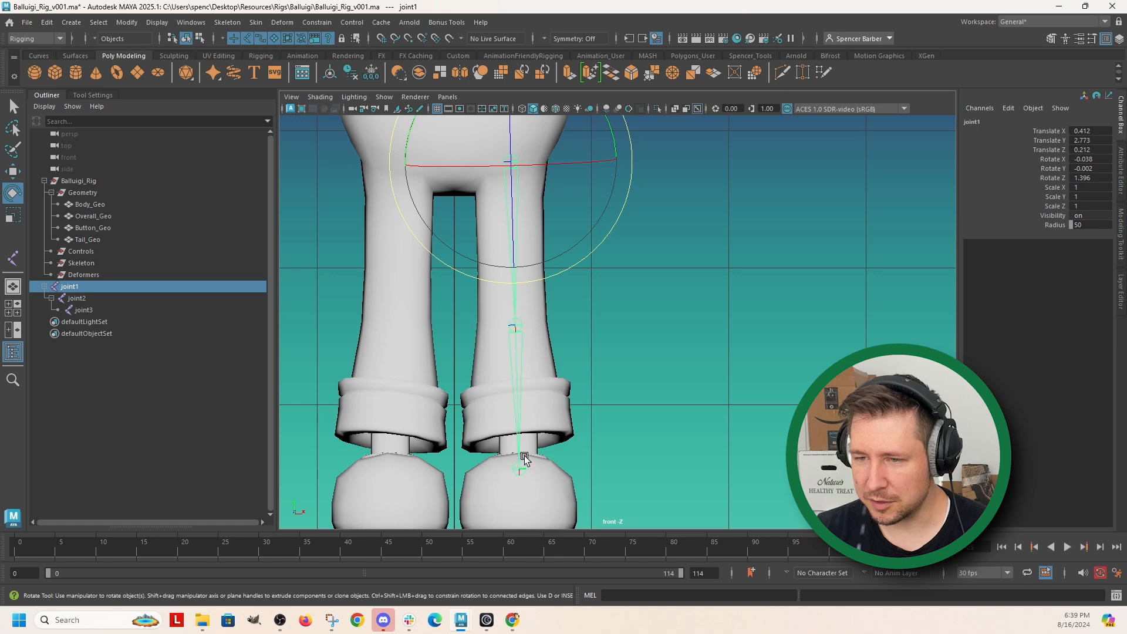
key("space")
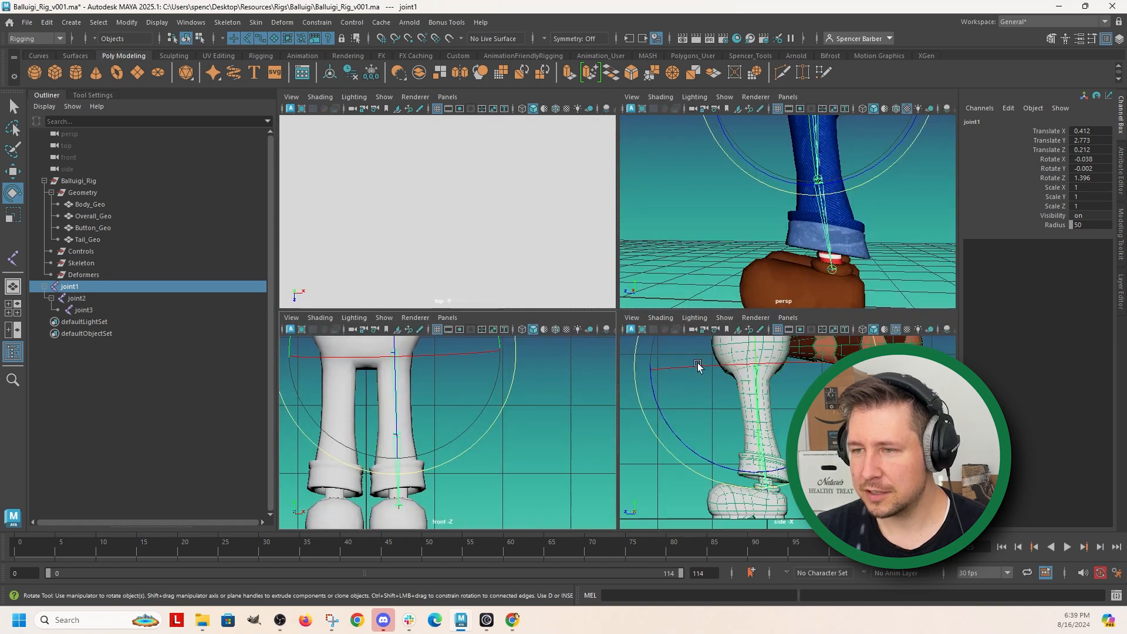
key("space")
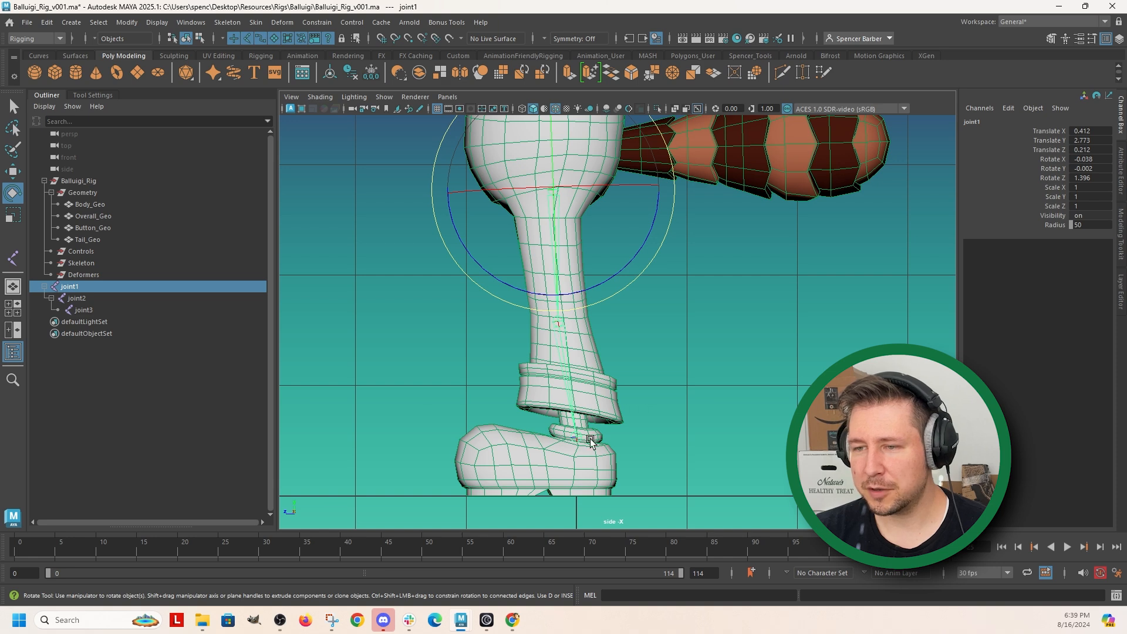
left_click(668, 345)
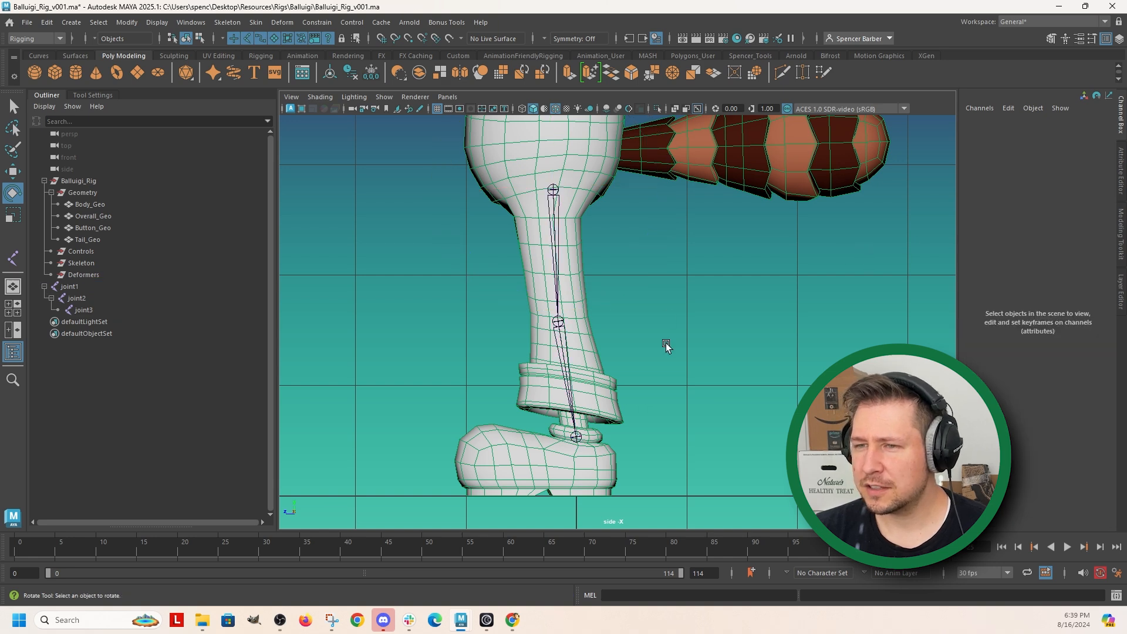
Try a Joint Orient Z of 0 on the knee joint, and restore it to -6.725.
left_click(556, 322)
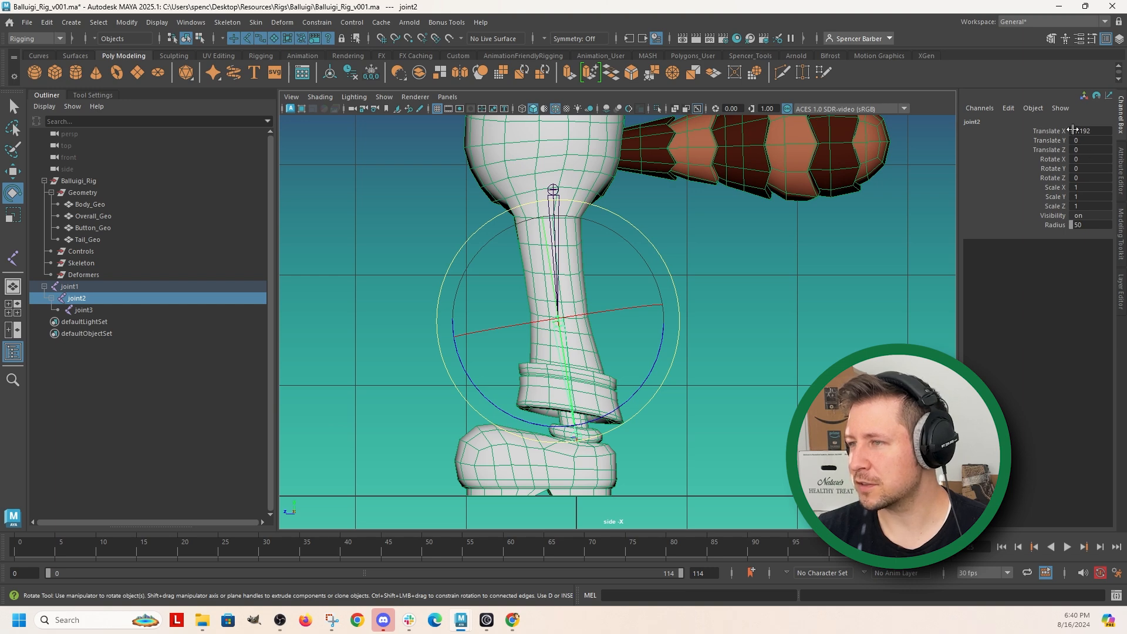
left_click(1122, 183)
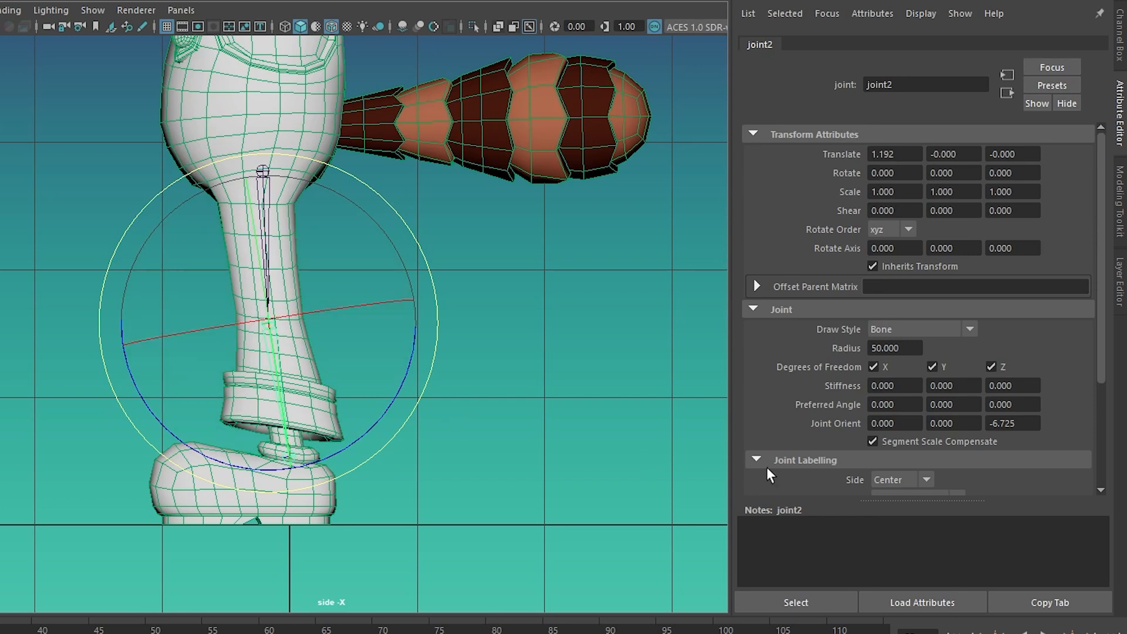
left_click(1033, 423)
type("0")
key("Return")
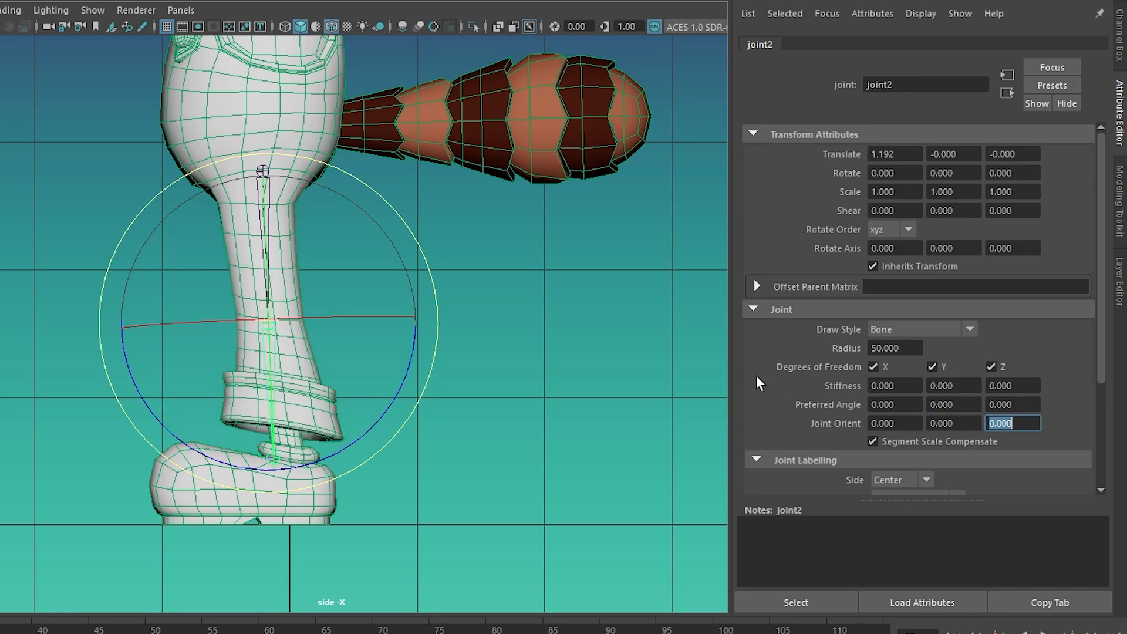
type("-6.725")
key("Return")
left_click(449, 511)
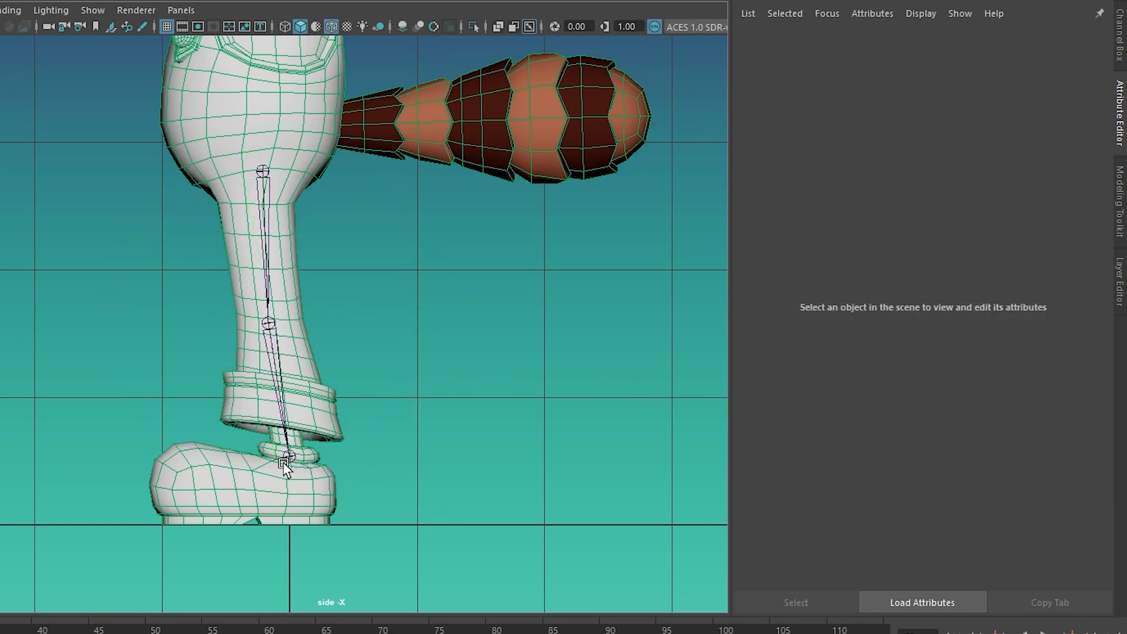
Zero out the ankle joint's Translate Y and Z and its X, Y and Z rotations, keeping Translate X.
left_click(288, 458)
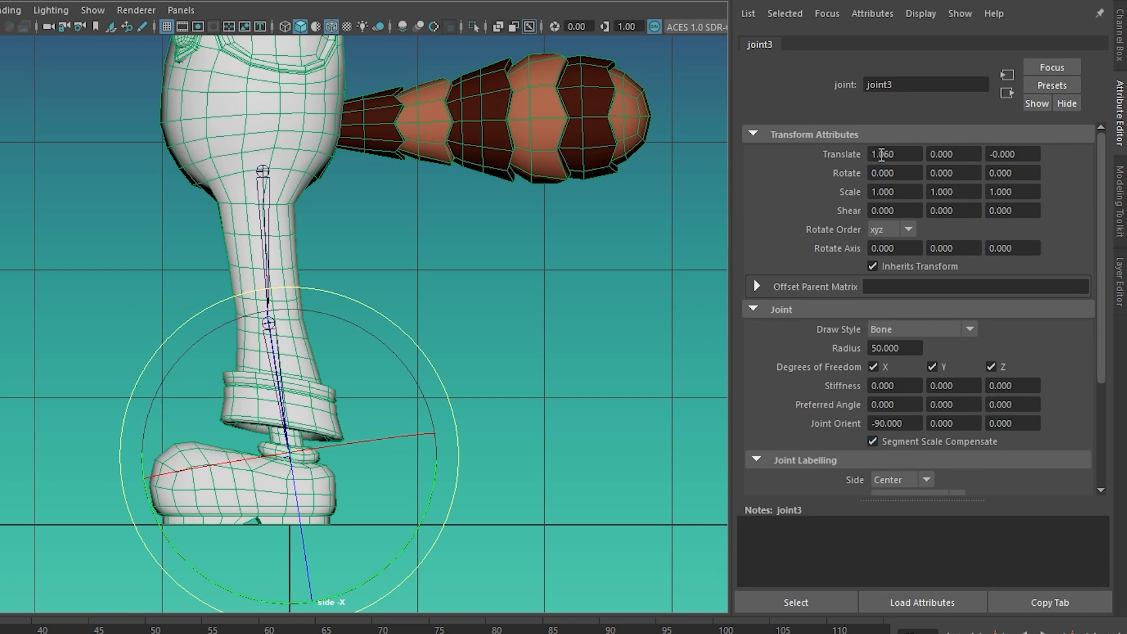
double_click(964, 156)
type("0")
double_click(1030, 157)
left_click(897, 172)
left_click(974, 176)
double_click(1023, 173)
Set the ankle joint's Joint Orient to 0 on X, Y and Z.
left_click(919, 427)
key("BackSpace")
key("BackSpace")
key("BackSpace")
key("BackSpace")
key("BackSpace")
key("BackSpace")
key("BackSpace")
type("0")
key("Return")
double_click(965, 423)
double_click(1023, 424)
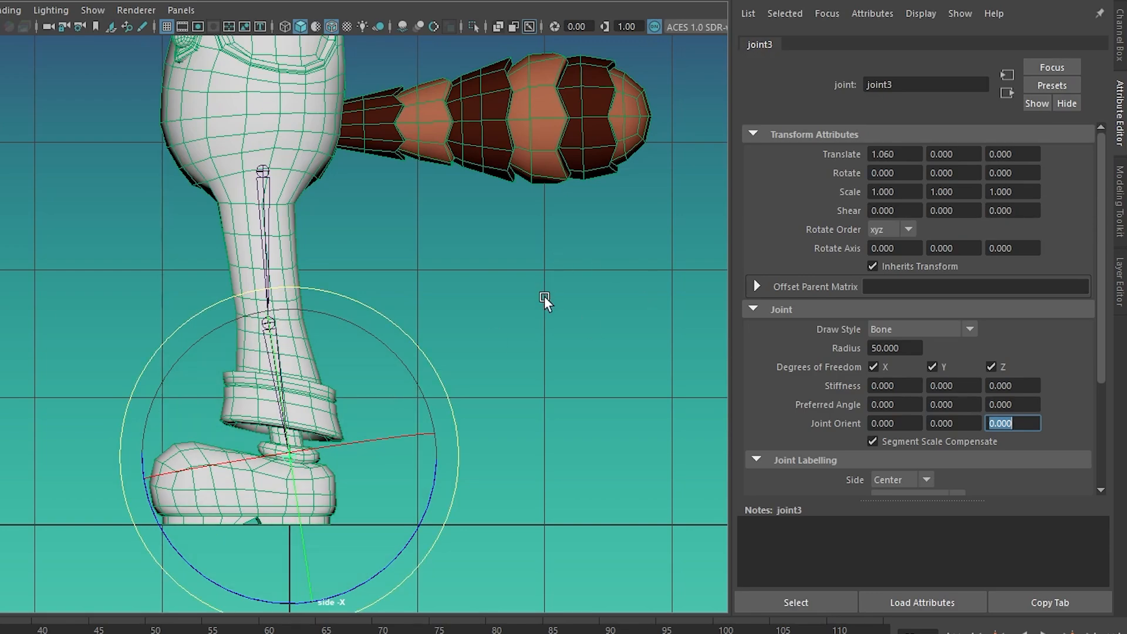
Examine the leg joint chain from several angles in the perspective view and check the hip joint's attributes.
left_click(405, 310)
key("space")
key("space")
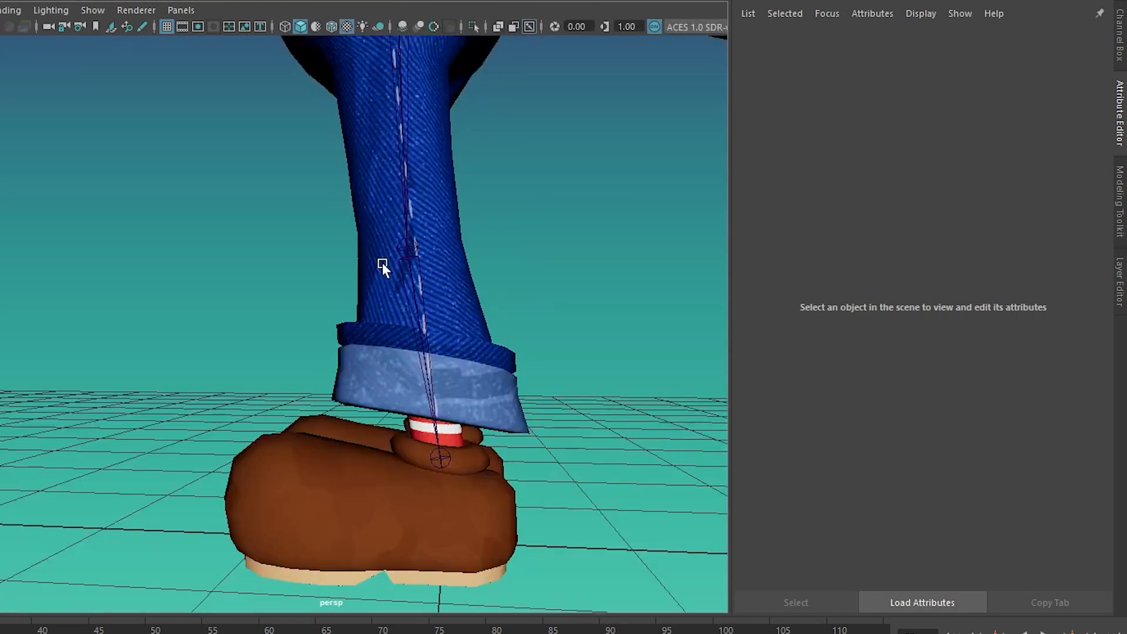
right_click_drag(382, 262, 242, 276, "alt")
left_click_drag(242, 276, 418, 297, "alt")
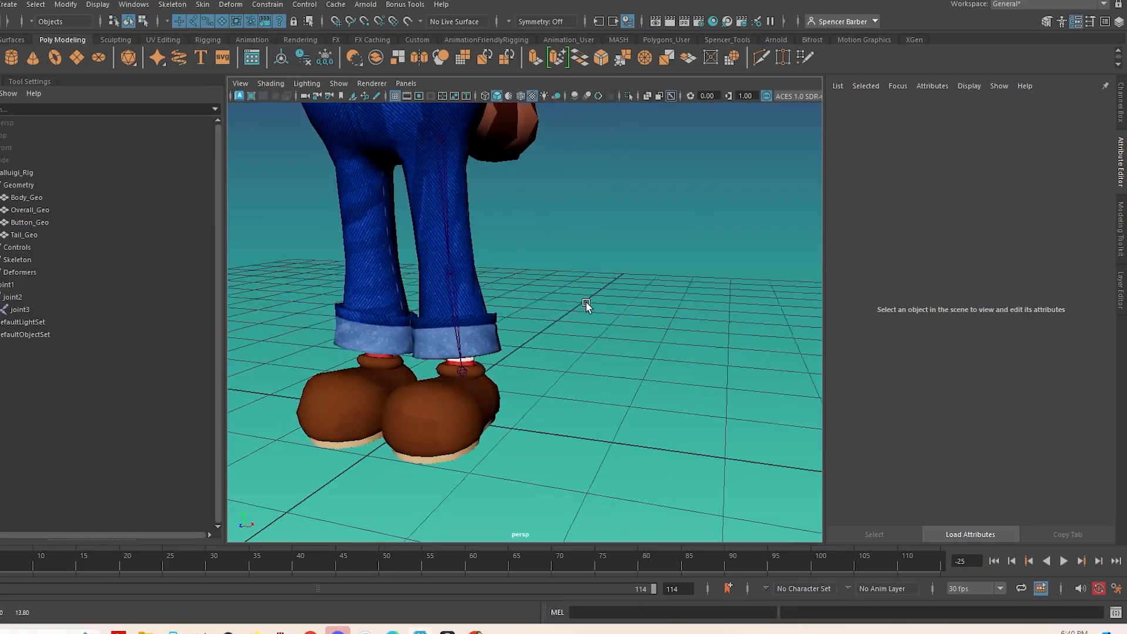
left_click_drag(586, 302, 585, 248, "alt")
middle_click_drag(585, 248, 679, 379, "alt")
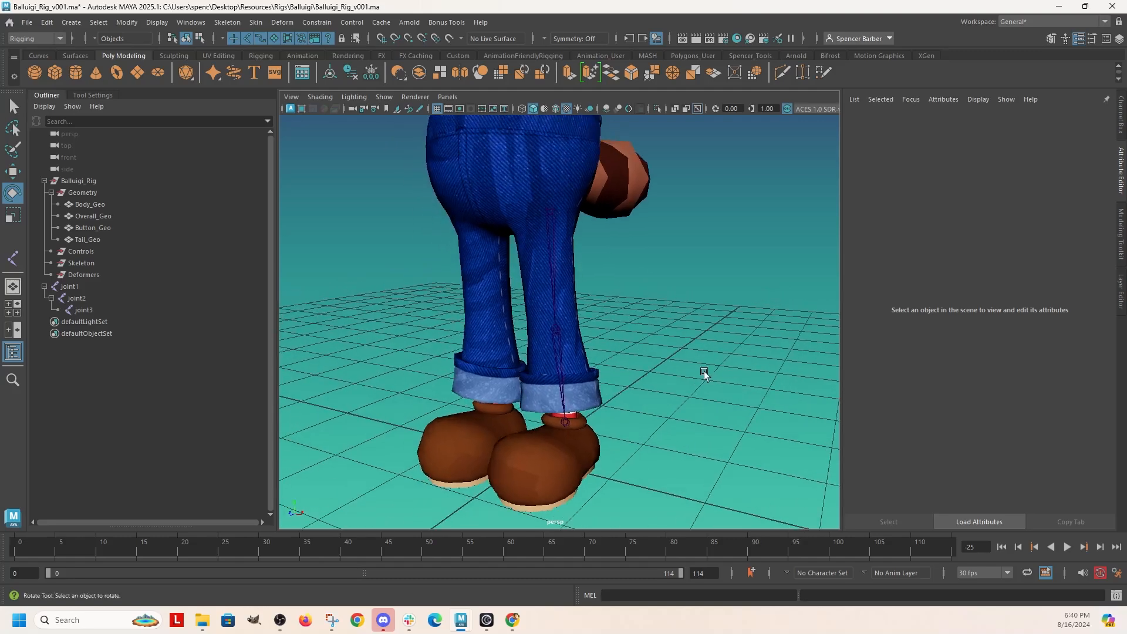
left_click_drag(679, 378, 539, 312, "alt")
left_click(575, 240)
left_click_drag(574, 240, 654, 325, "alt")
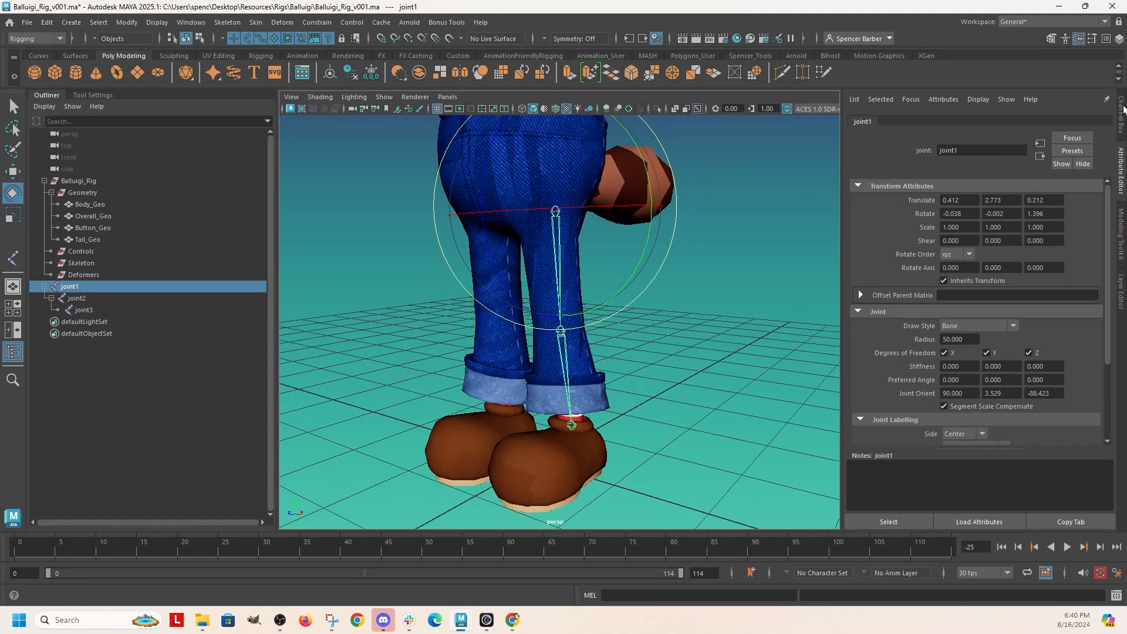
left_click(1122, 110)
Zero out the knee joint's Translate Y and Z, all rotations, and Joint Orient X and Y, keeping Joint Orient Z.
left_click(620, 341)
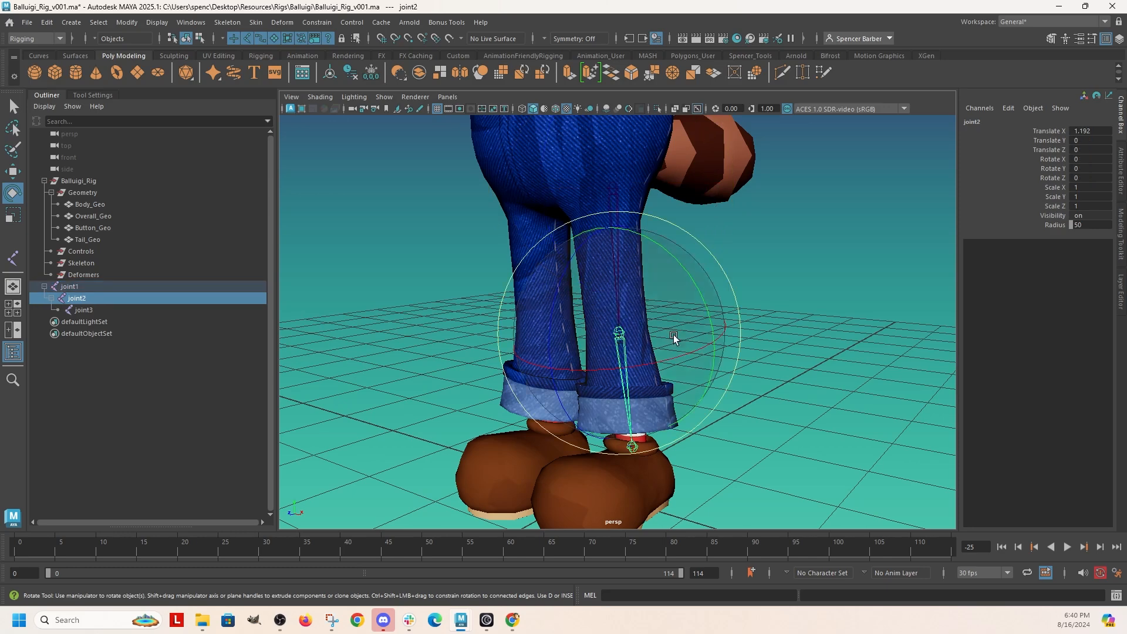
left_click(1123, 176)
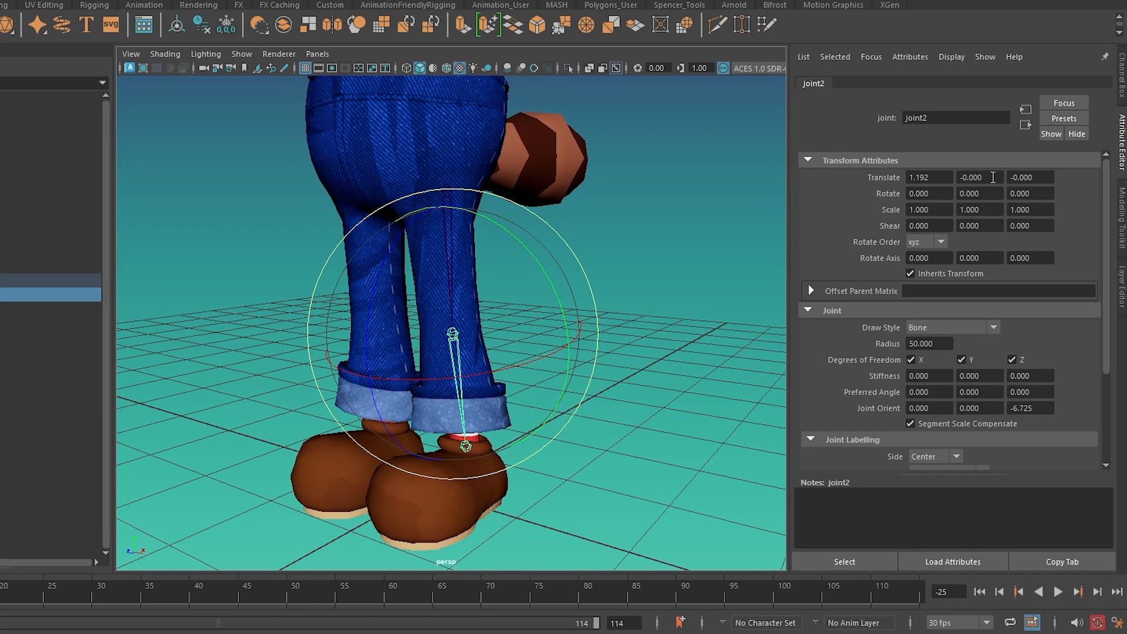
left_click(994, 178)
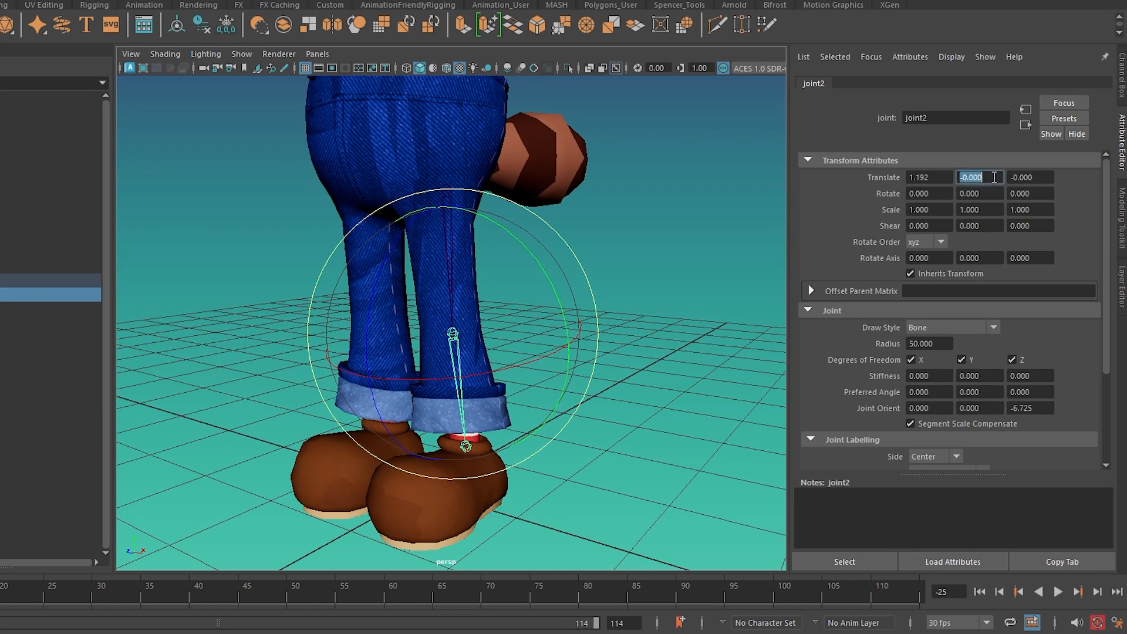
left_click(1047, 177)
left_click(930, 194)
left_click(990, 195)
left_click(1034, 194)
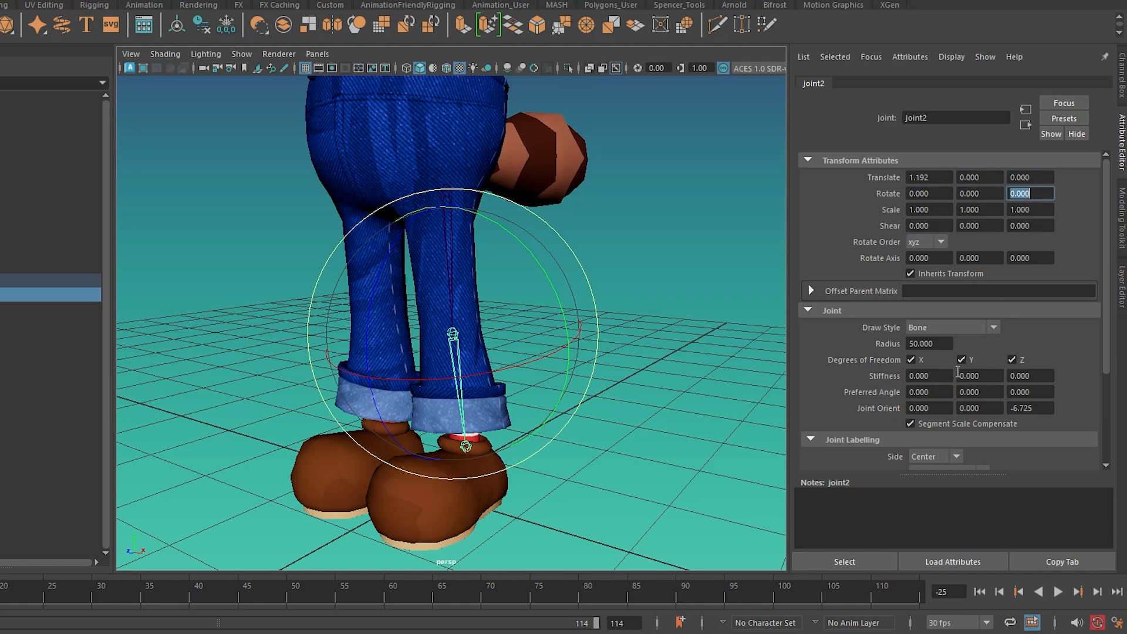
left_click(934, 408)
left_click(996, 408)
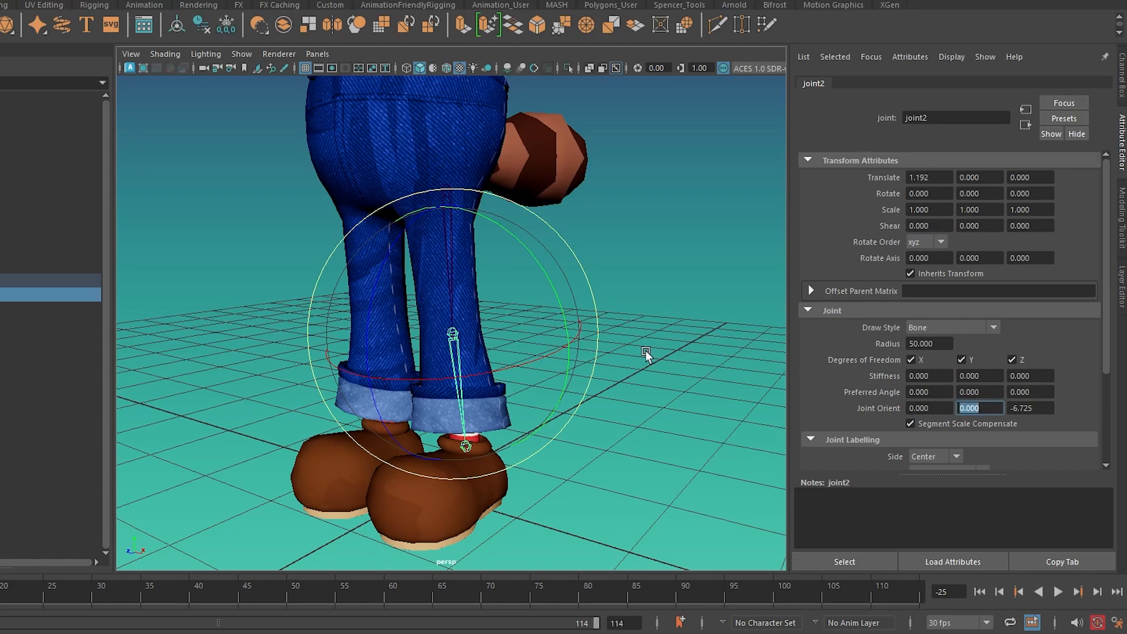
Review the hip joint's translate, rotate and Joint Orient values.
left_click(536, 359)
left_click(448, 241)
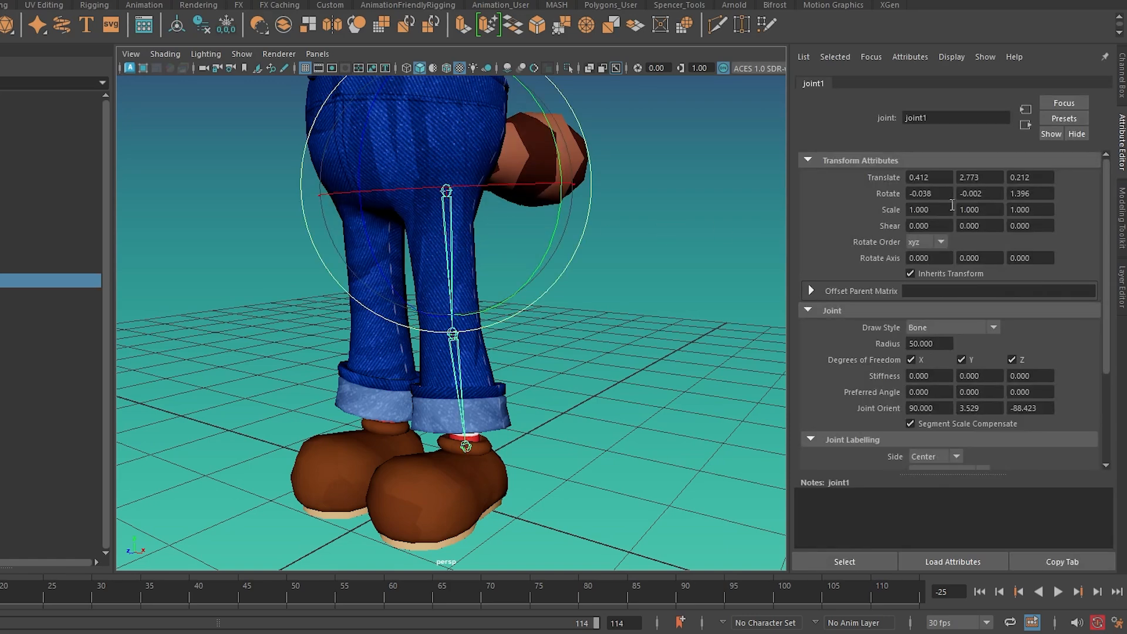
left_click_drag(487, 316, 518, 314, "alt")
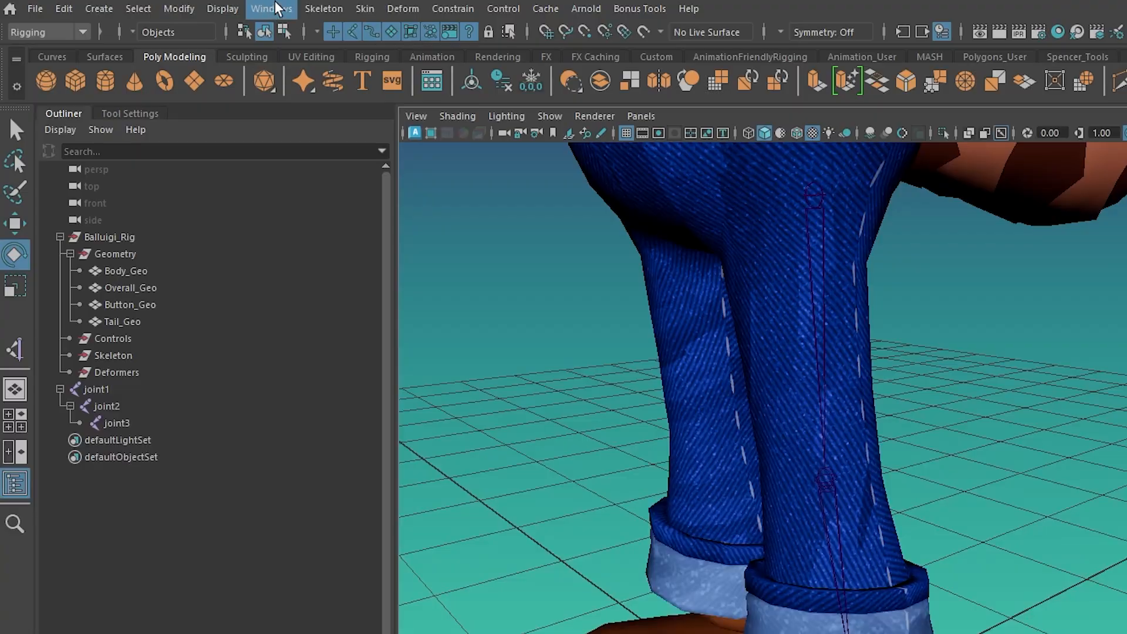
Create an IK handle with the Rotate-Plane Solver from the hip joint to the ankle joint.
left_click(324, 8)
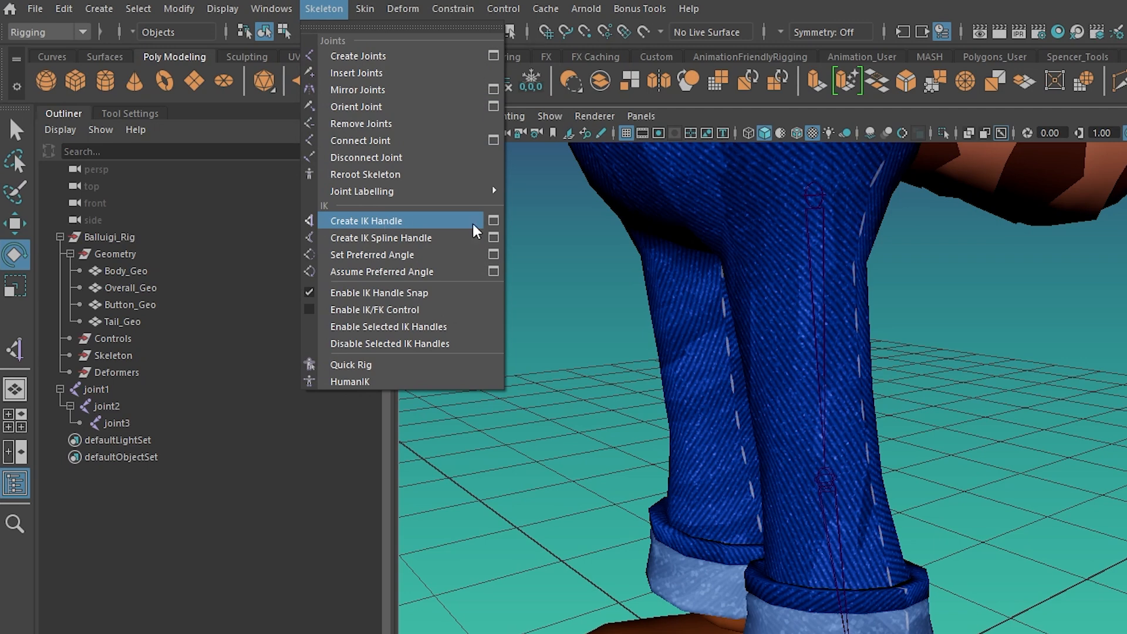
left_click(494, 221)
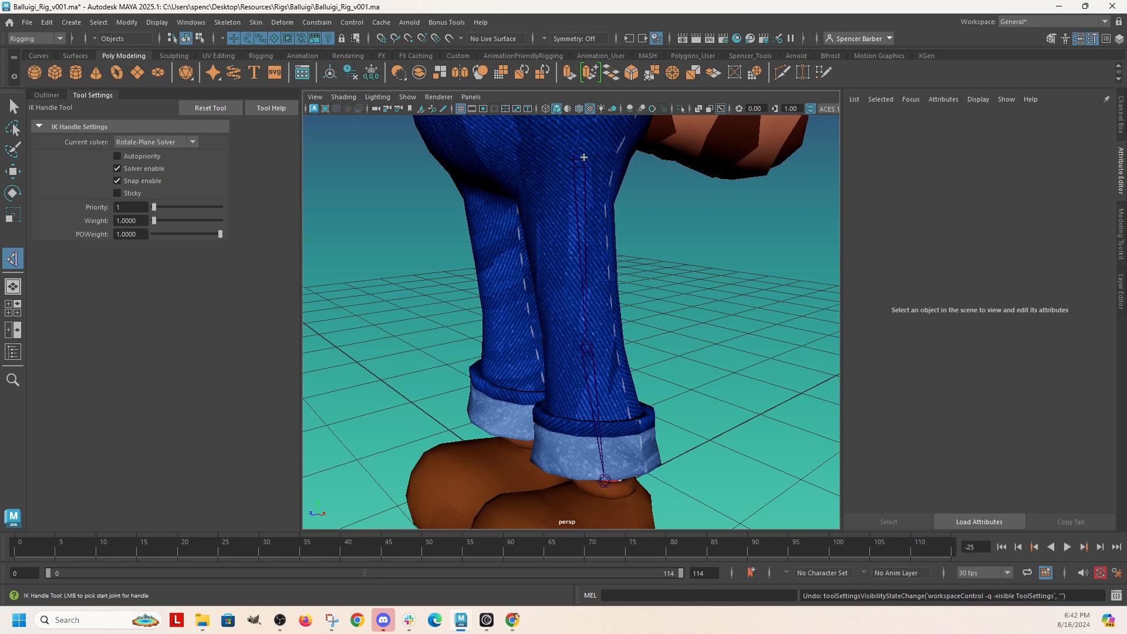
left_click(581, 159)
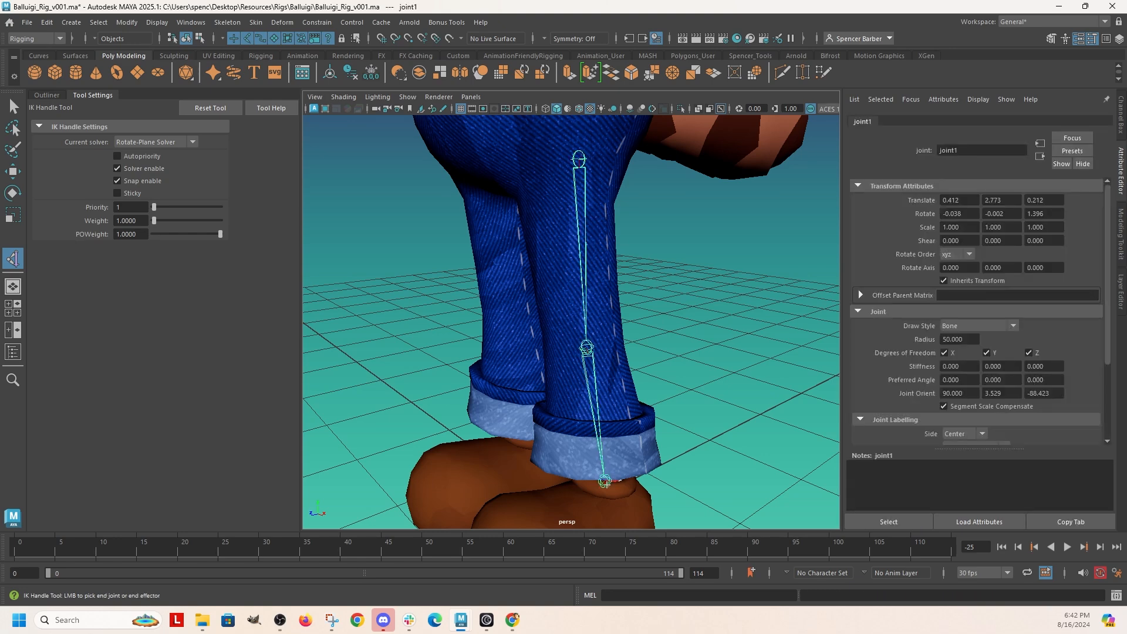
left_click(605, 482)
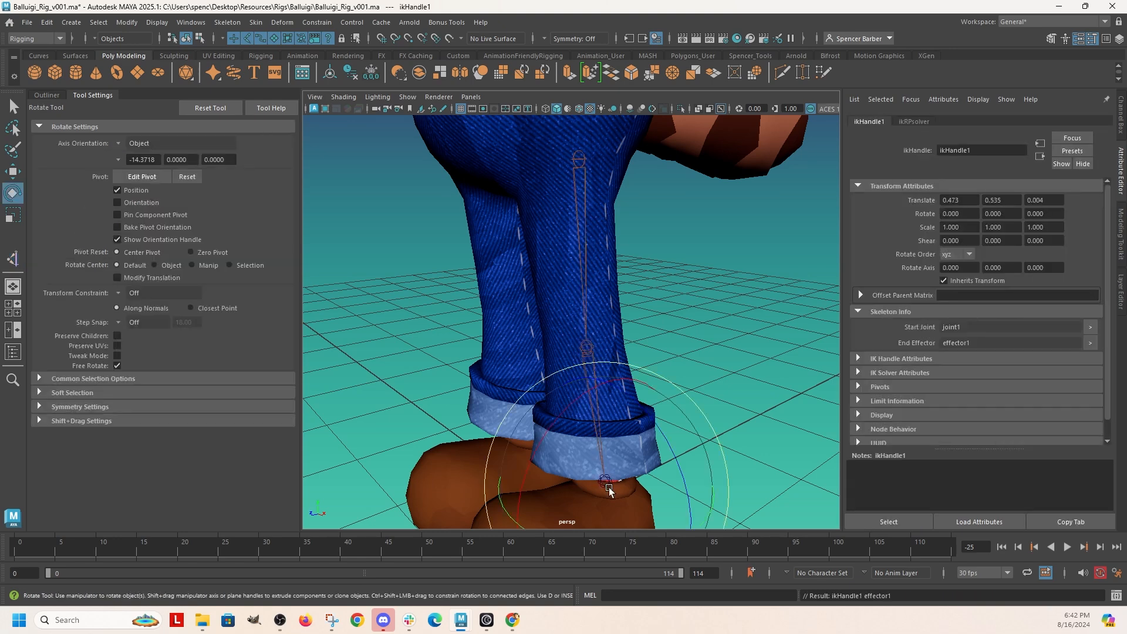
left_click(45, 94)
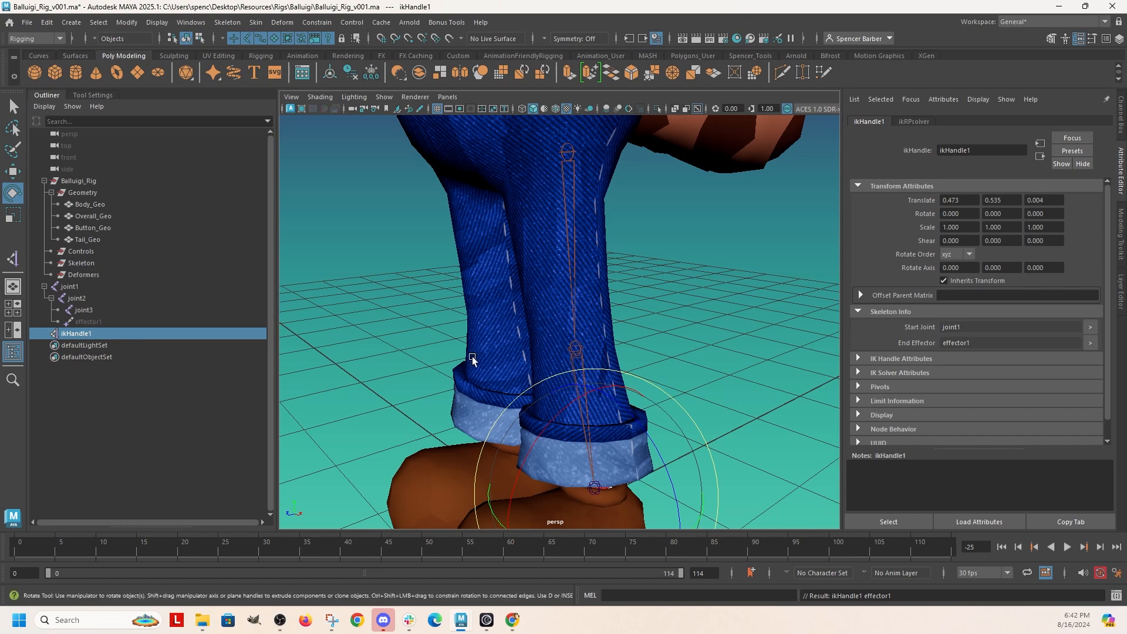
Deselect the IK handle and create a NURBS circle as a control curve.
left_click_drag(471, 359, 639, 312, "alt")
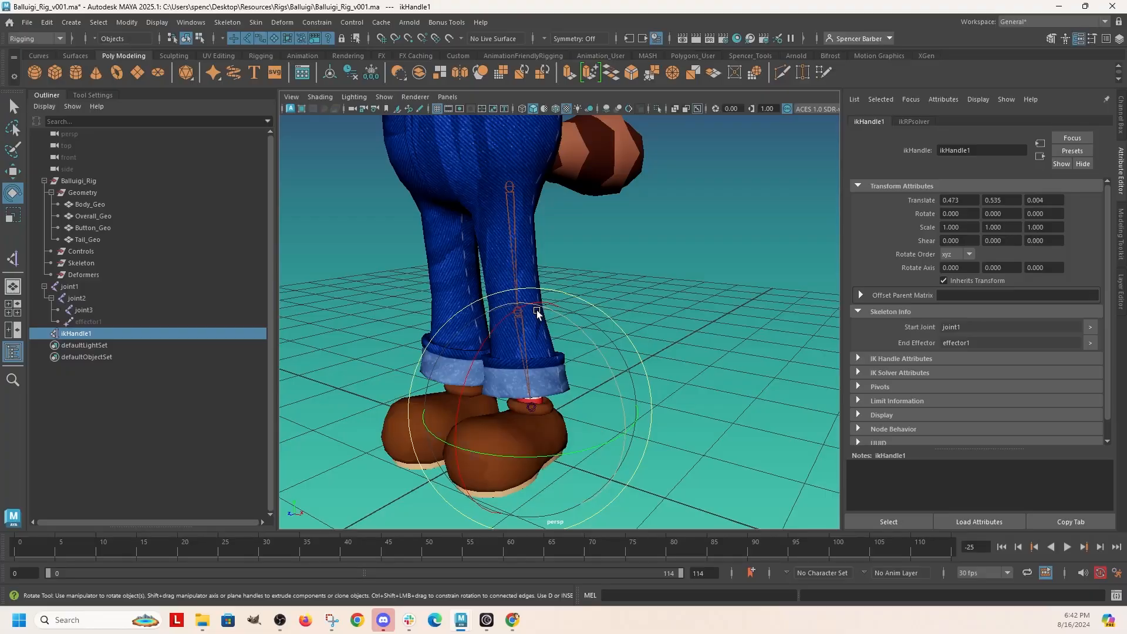
left_click_drag(519, 387, 476, 399, "alt")
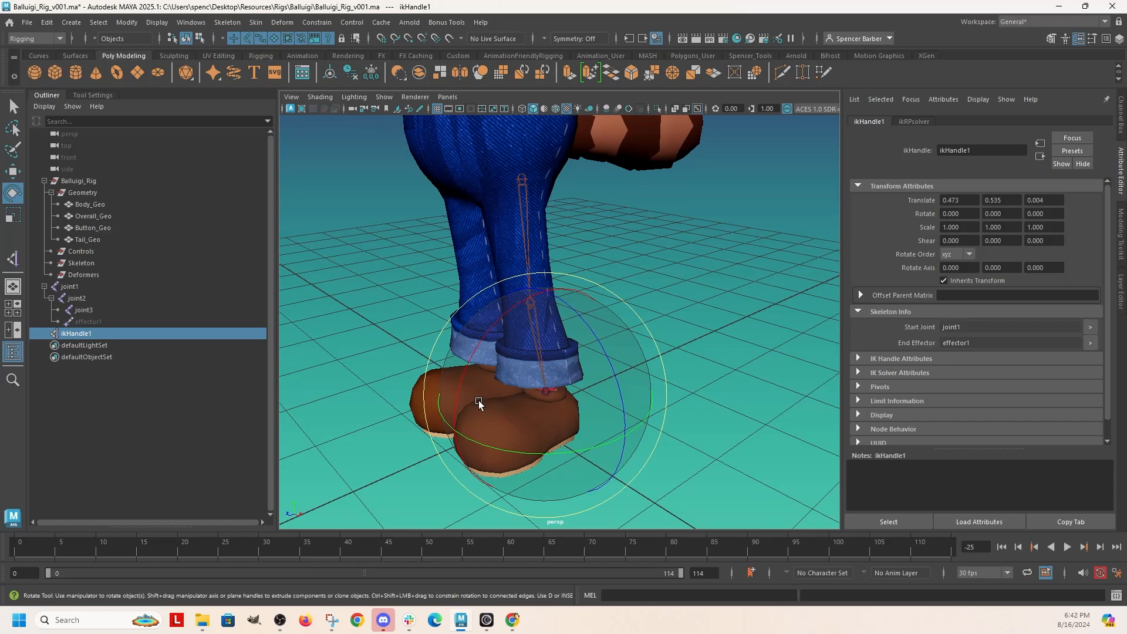
left_click_drag(586, 381, 488, 321, "alt")
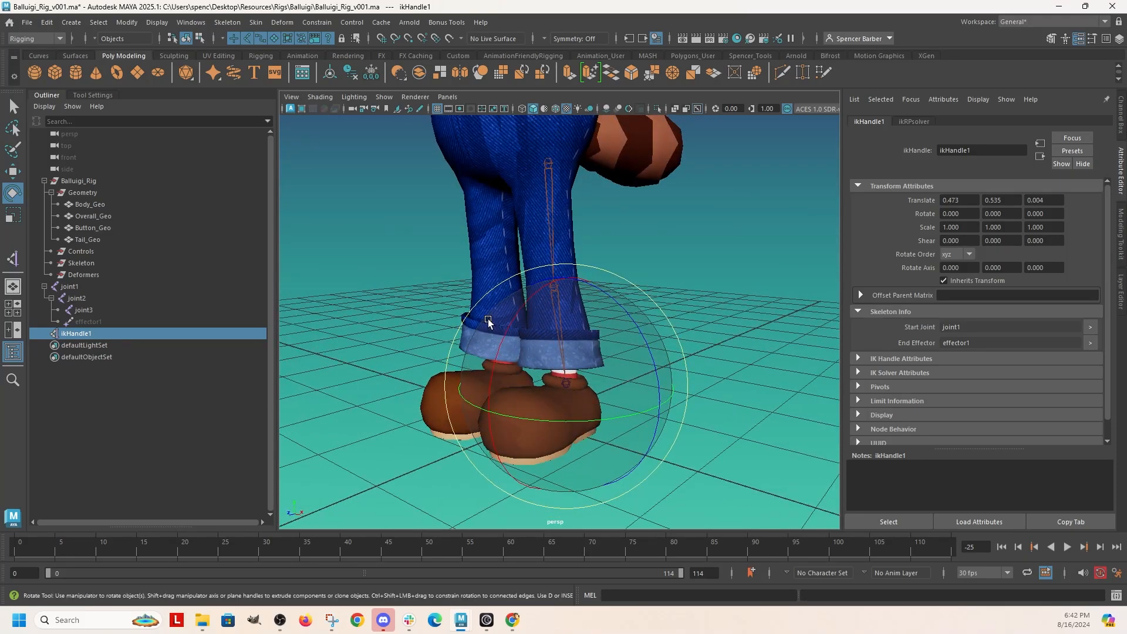
left_click(398, 276)
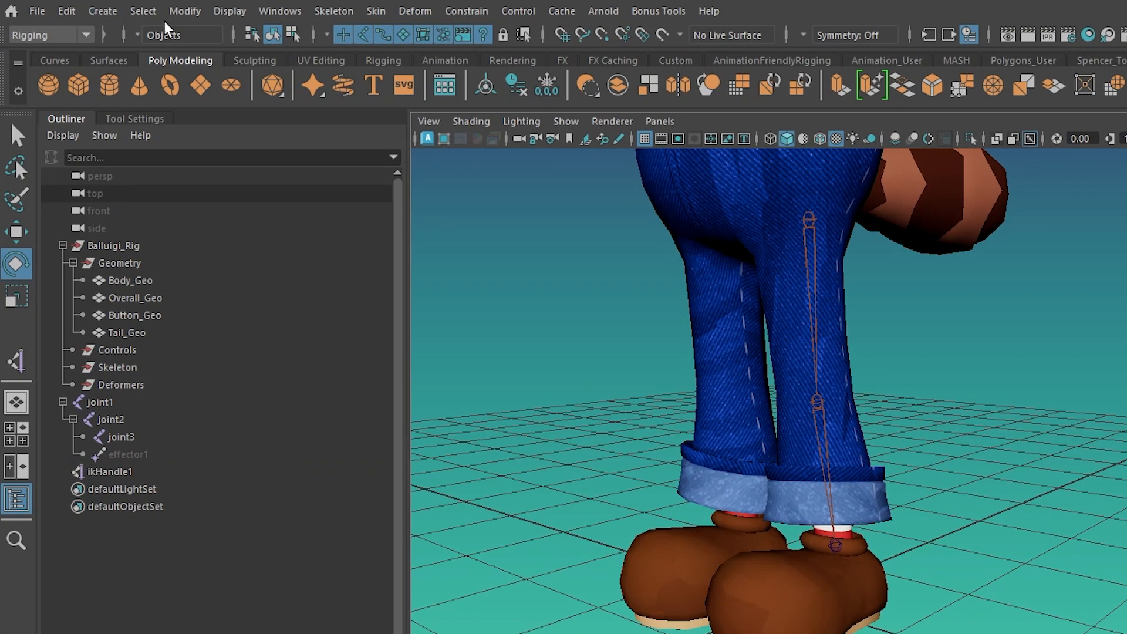
left_click(103, 11)
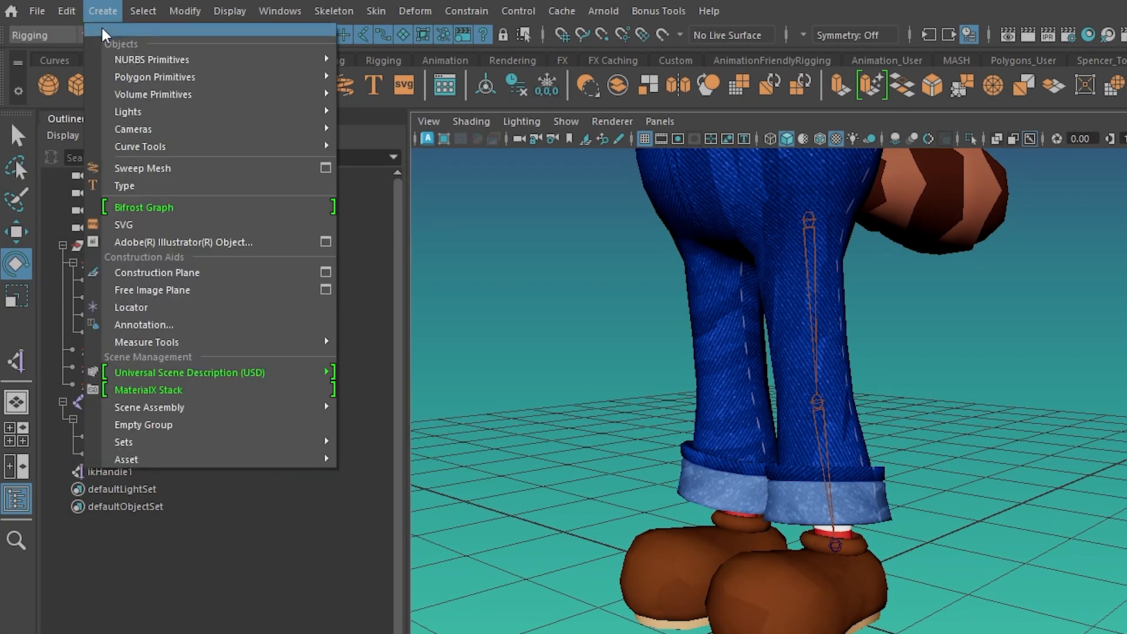
mouse_move(151, 77)
mouse_move(164, 60)
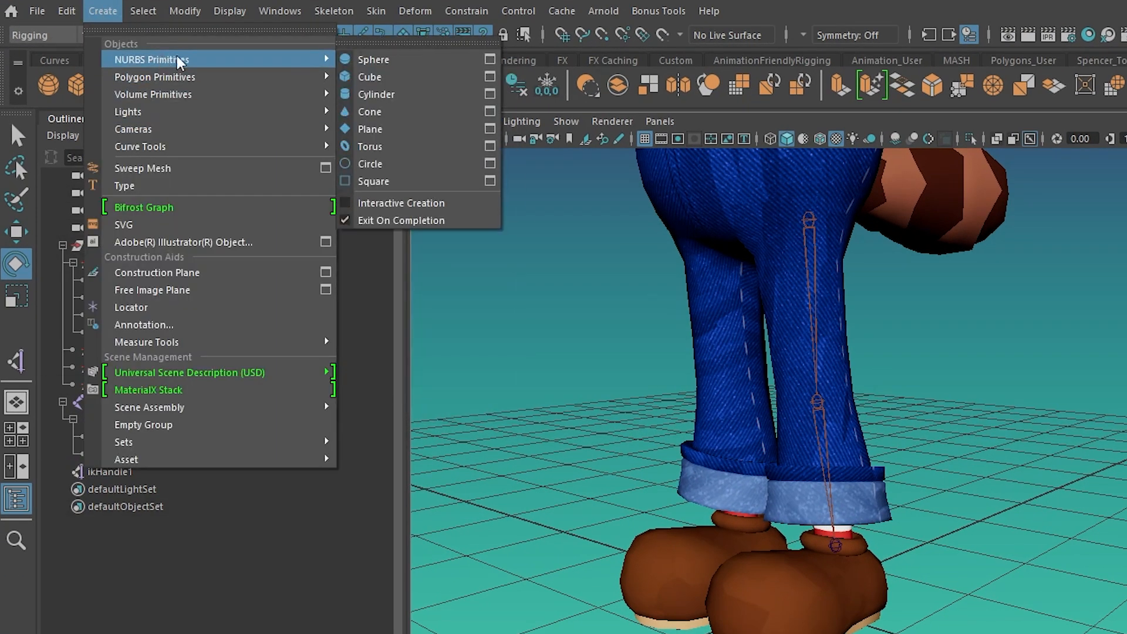
left_click(371, 165)
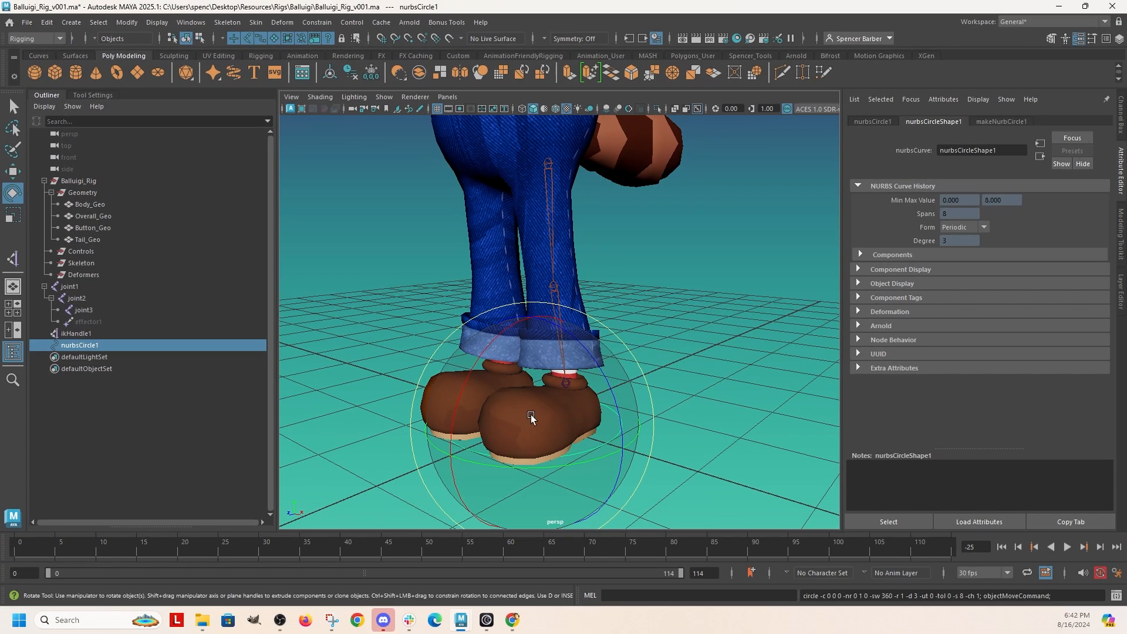
Rotate the NURBS circle upright by setting its Rotate X to 90.
key("r")
key("e")
left_click_drag(506, 329, 445, 504)
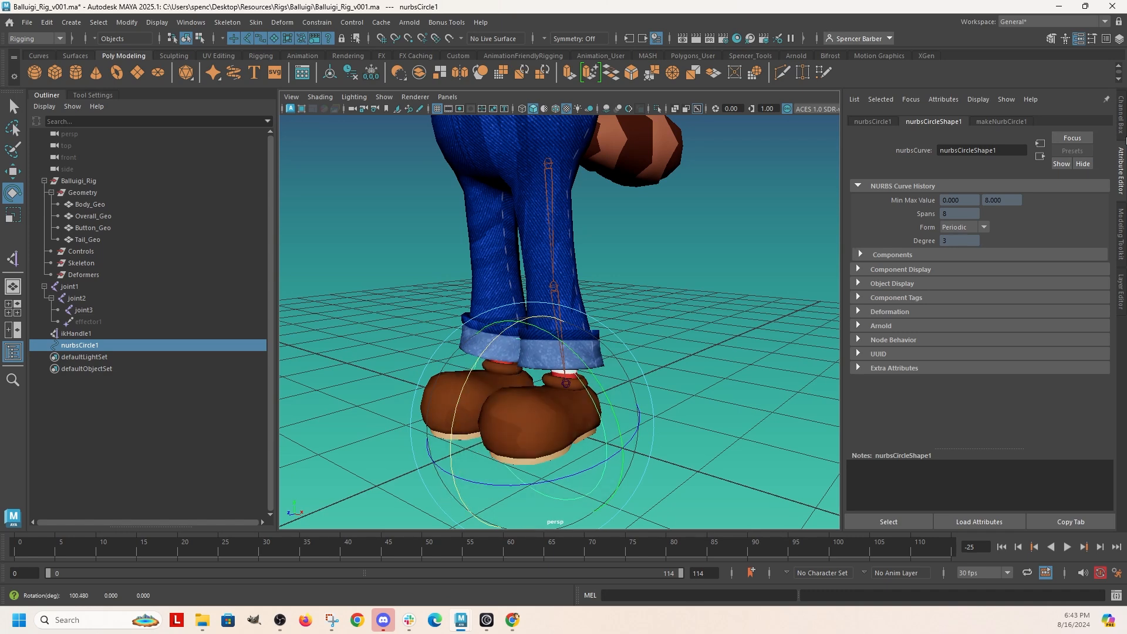
left_click(1120, 114)
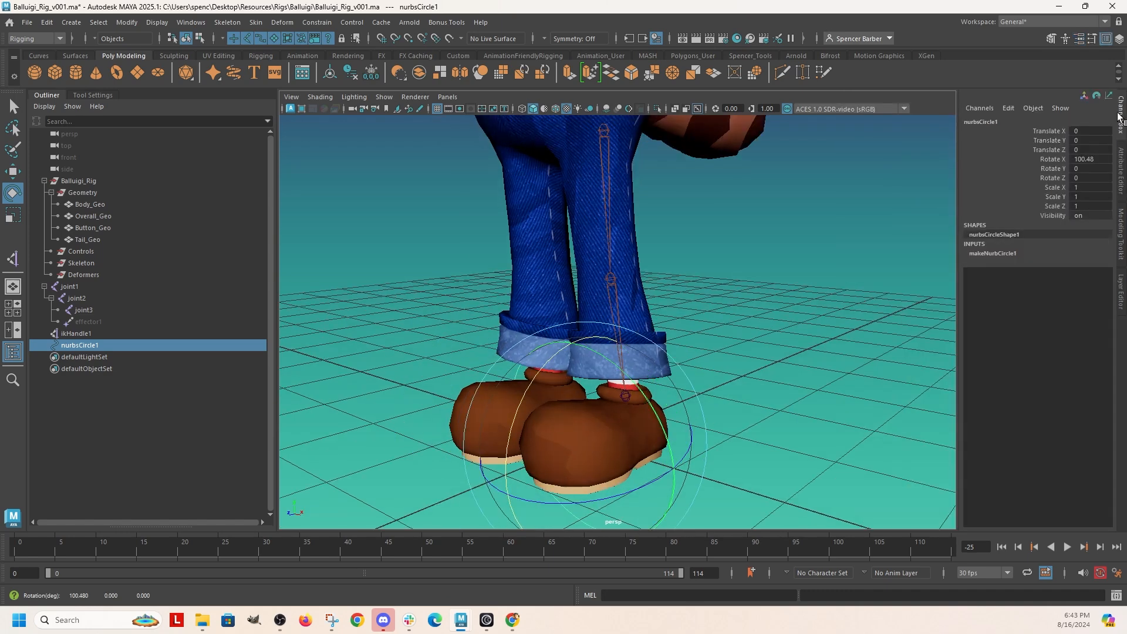
left_click(1097, 159)
type("90")
key("Return")
Scale the NURBS circle down uniformly to about 0.14.
key("r")
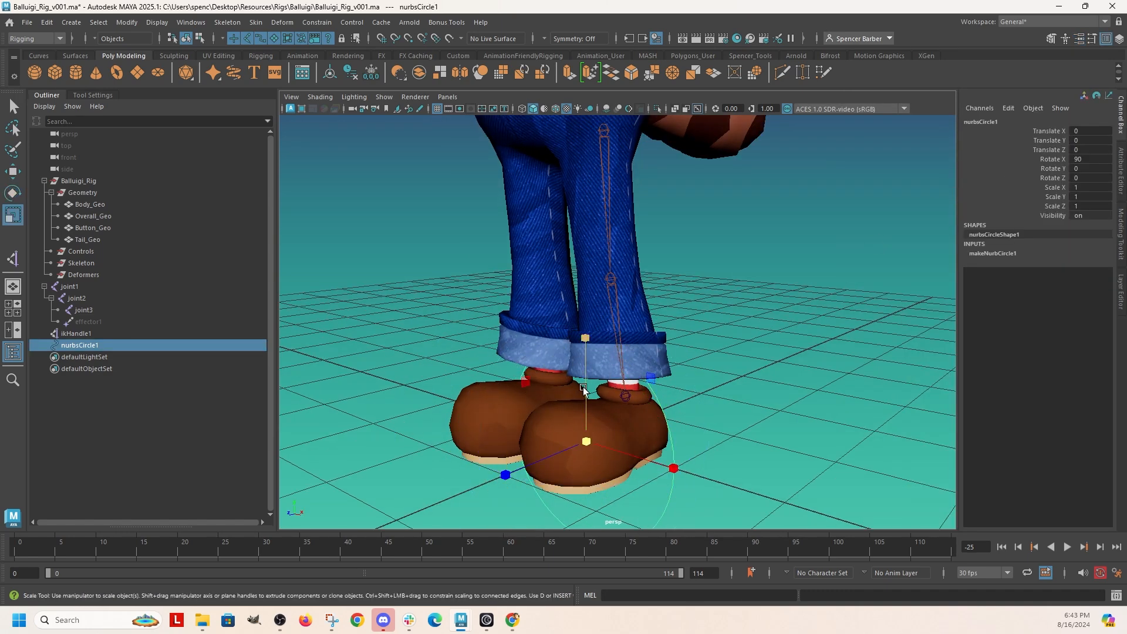
mouse_move(587, 442)
left_mouse_down()
mouse_move(490, 470)
mouse_move(477, 450)
mouse_move(609, 426)
mouse_move(575, 429)
left_mouse_up()
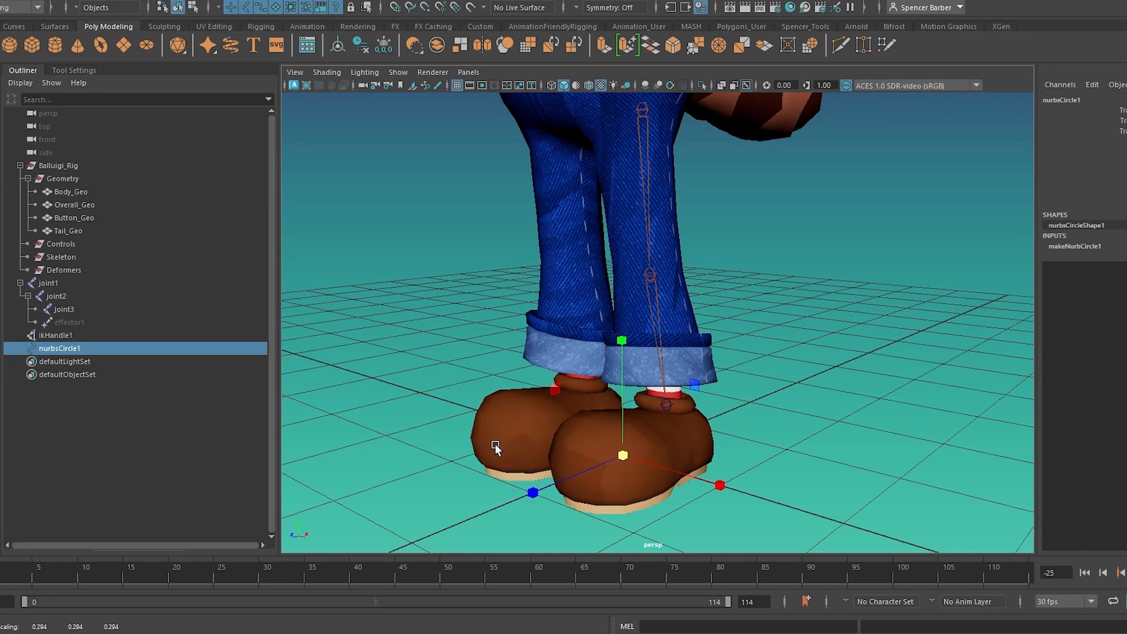
left_click_drag(537, 478, 499, 508)
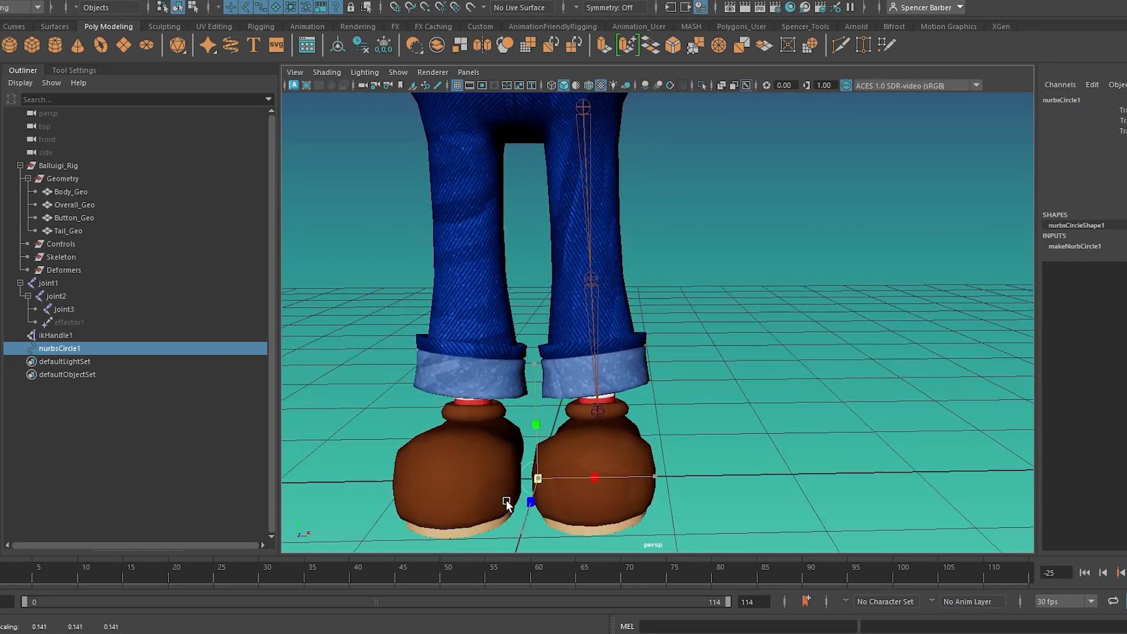
left_click_drag(637, 452, 673, 457, "alt")
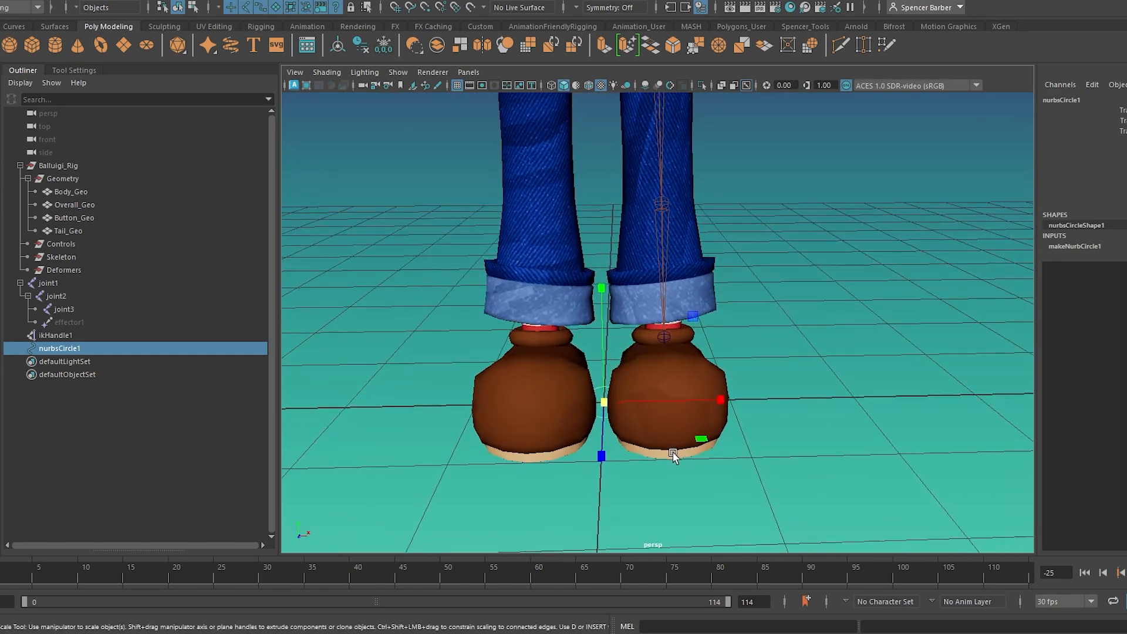
Delete the circle's construction history, freeze its transformations and deselect it.
left_click(362, 46)
left_click(384, 46)
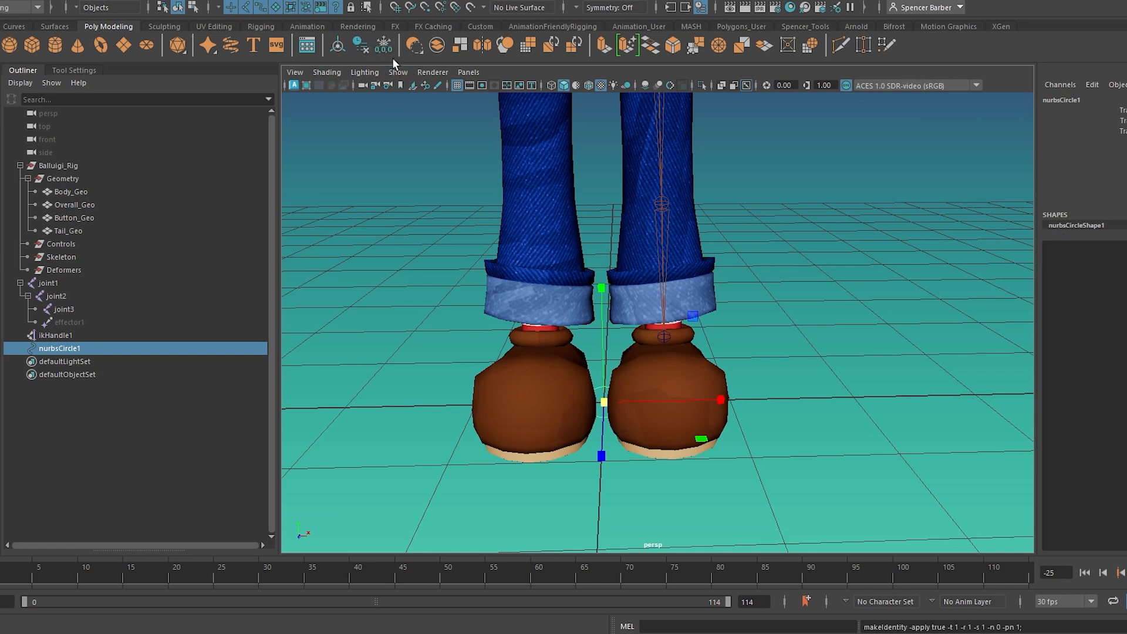
left_click(867, 357)
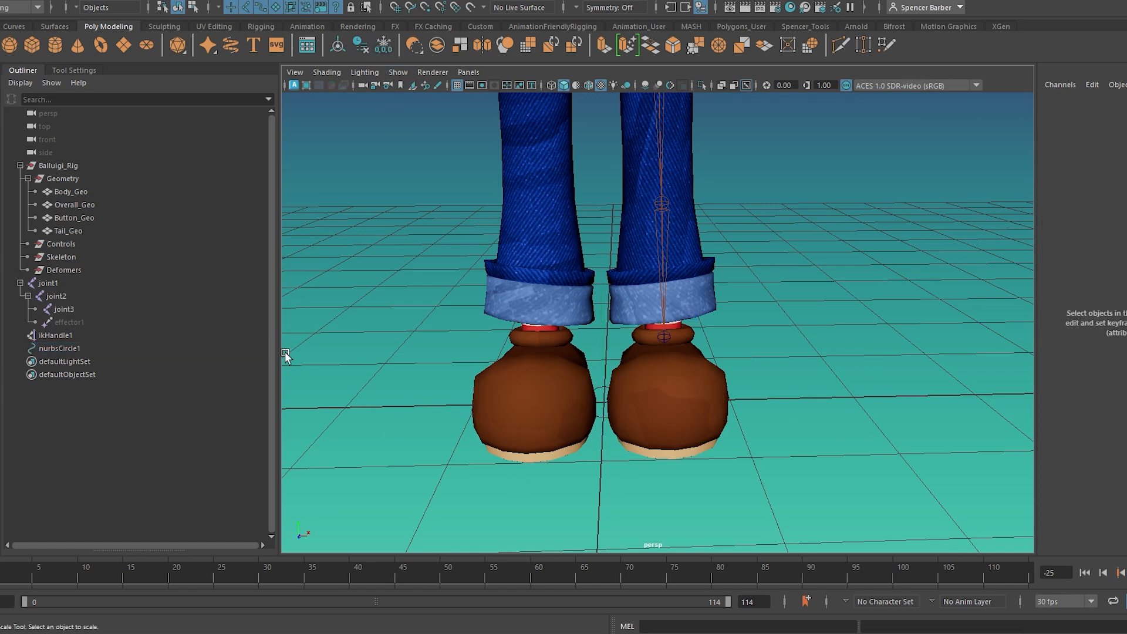
Group the circle, and group the result again to make two nested parent groups above the curve.
left_click(51, 351)
key("ctrl+g")
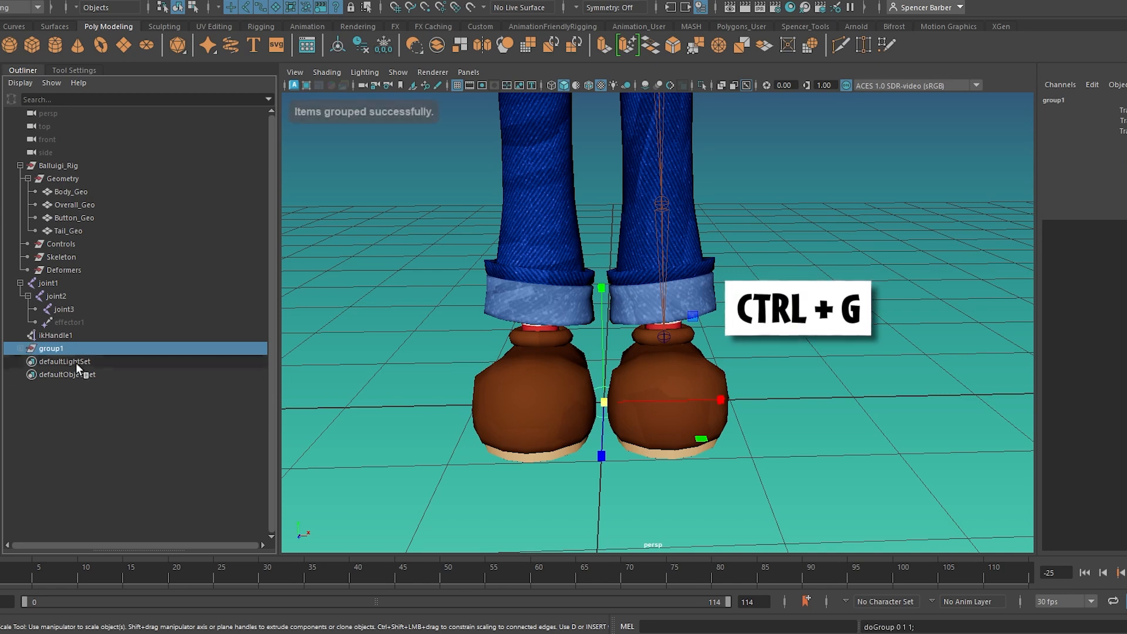
left_click_drag(425, 436, 419, 430, "alt")
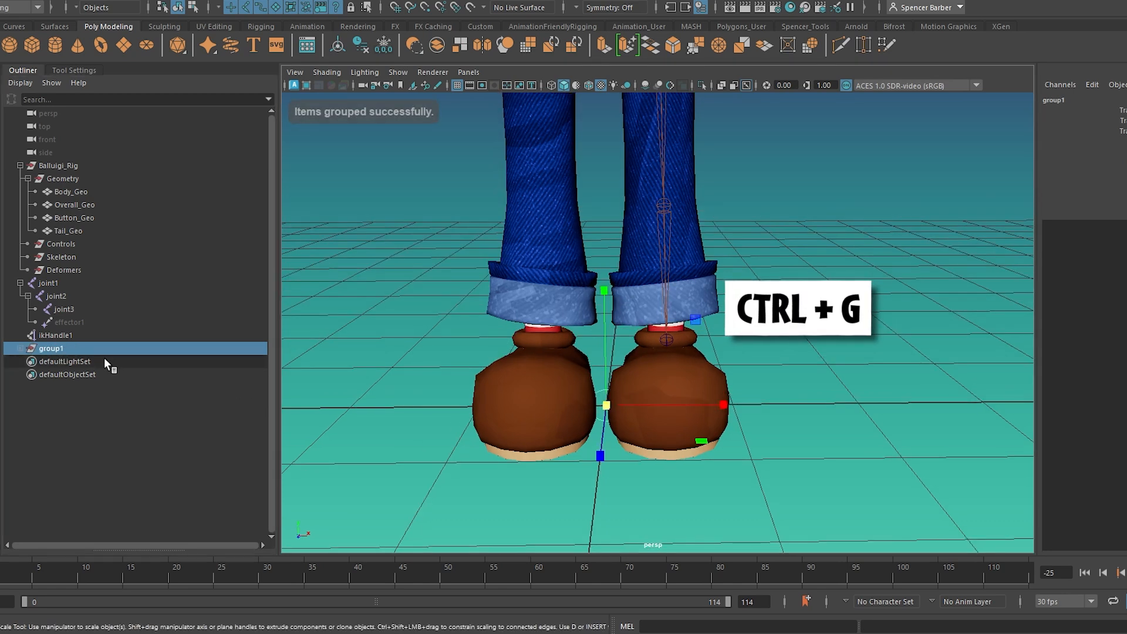
left_click(47, 350)
key("ctrl+g")
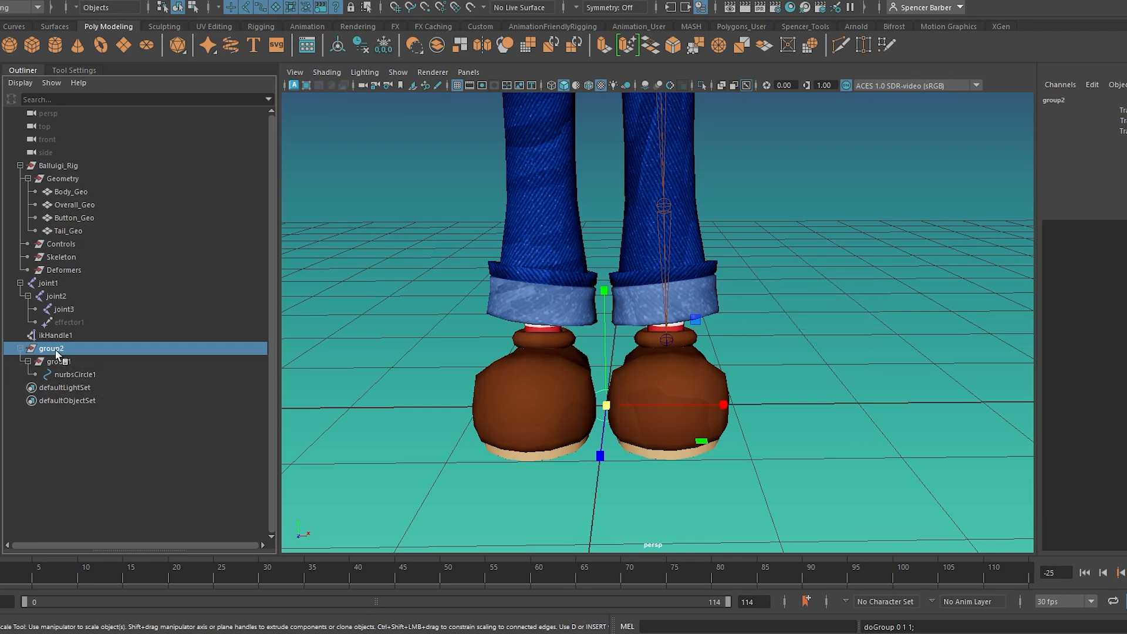
Match all transformations of the outer group, group2, to the knee joint.
scroll(419, 354, "down", 3)
left_click_drag(677, 323, 522, 368, "alt")
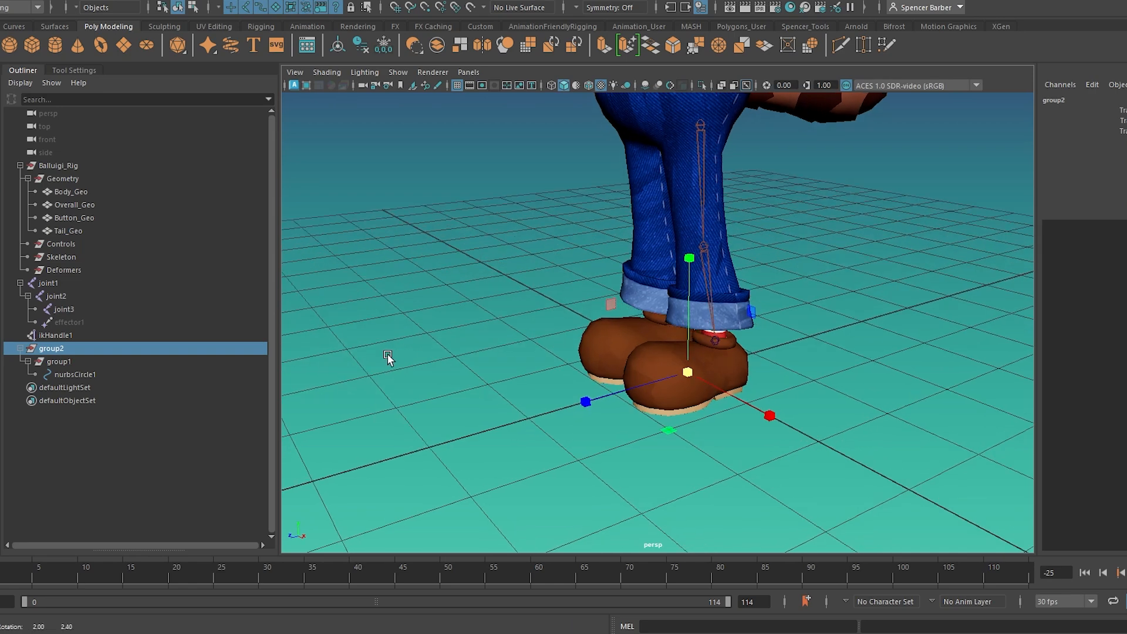
scroll(523, 306, "up", 5)
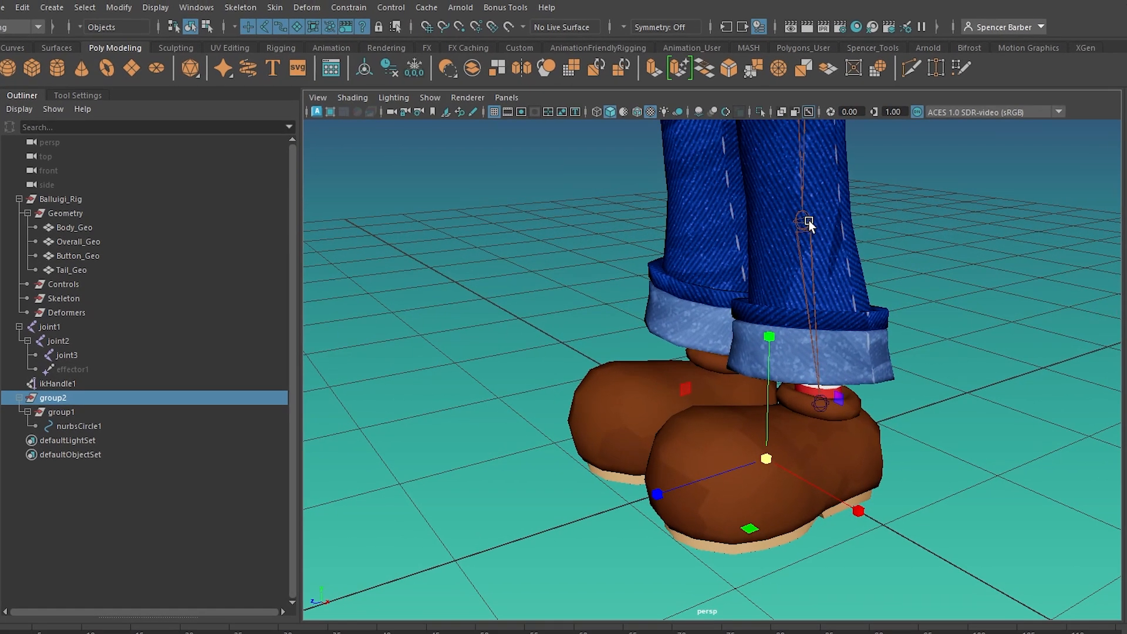
left_click(806, 221, "shift")
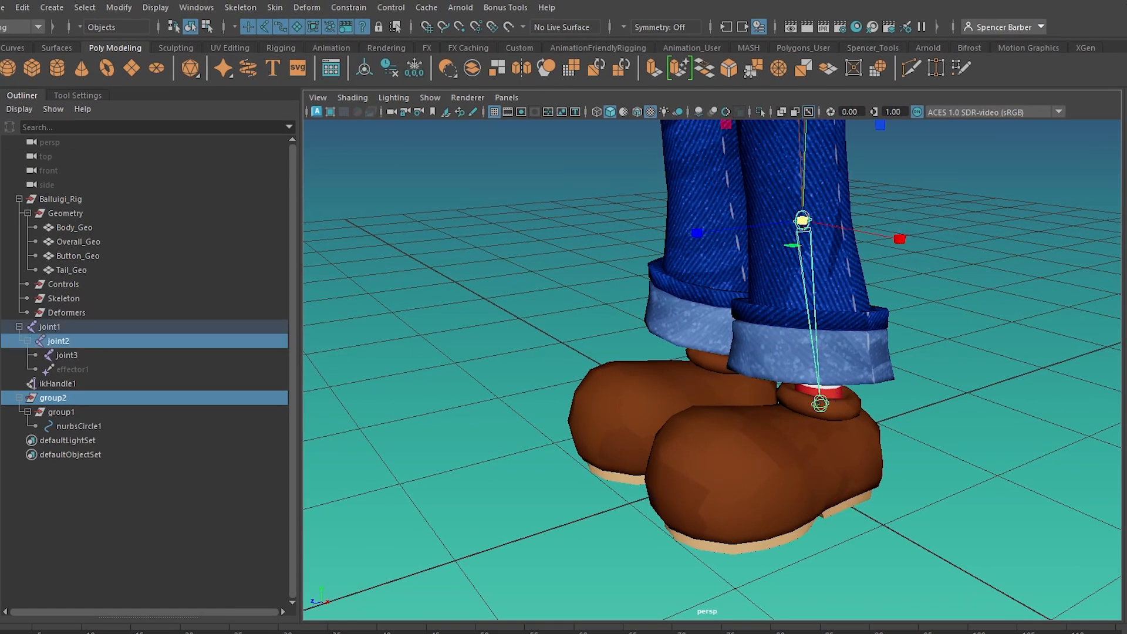
left_click(119, 8)
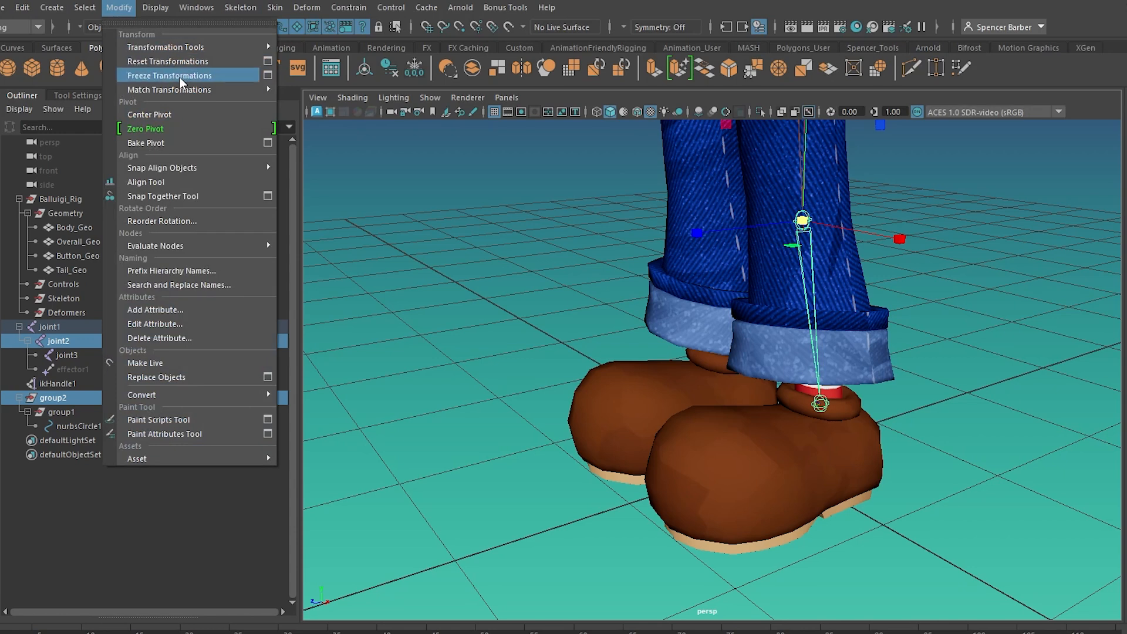
mouse_move(206, 94)
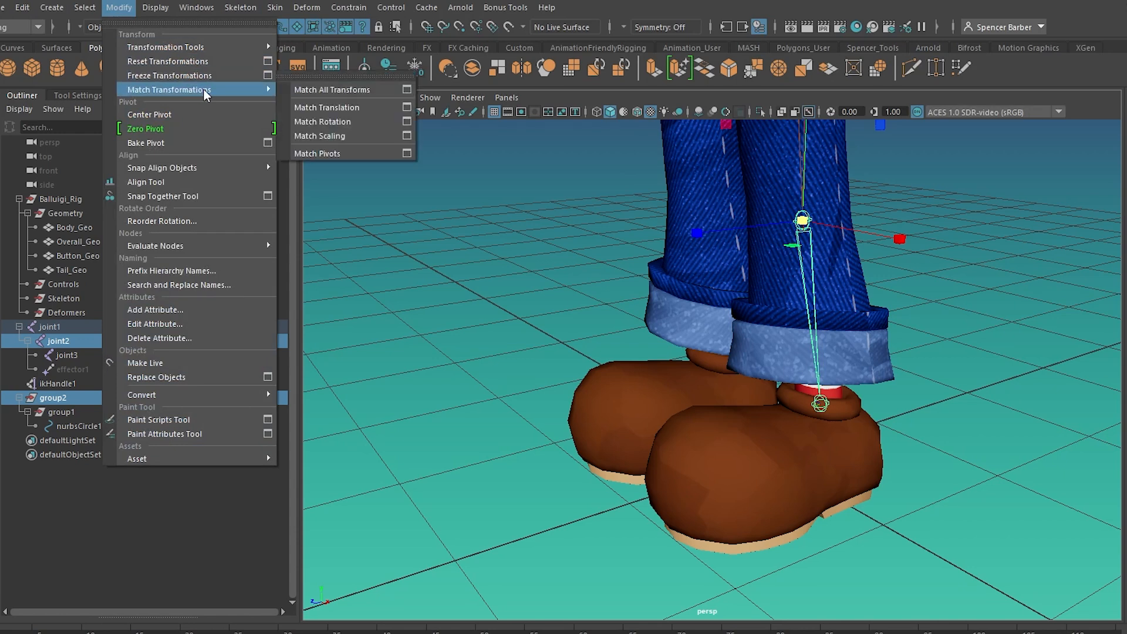
left_click(357, 91)
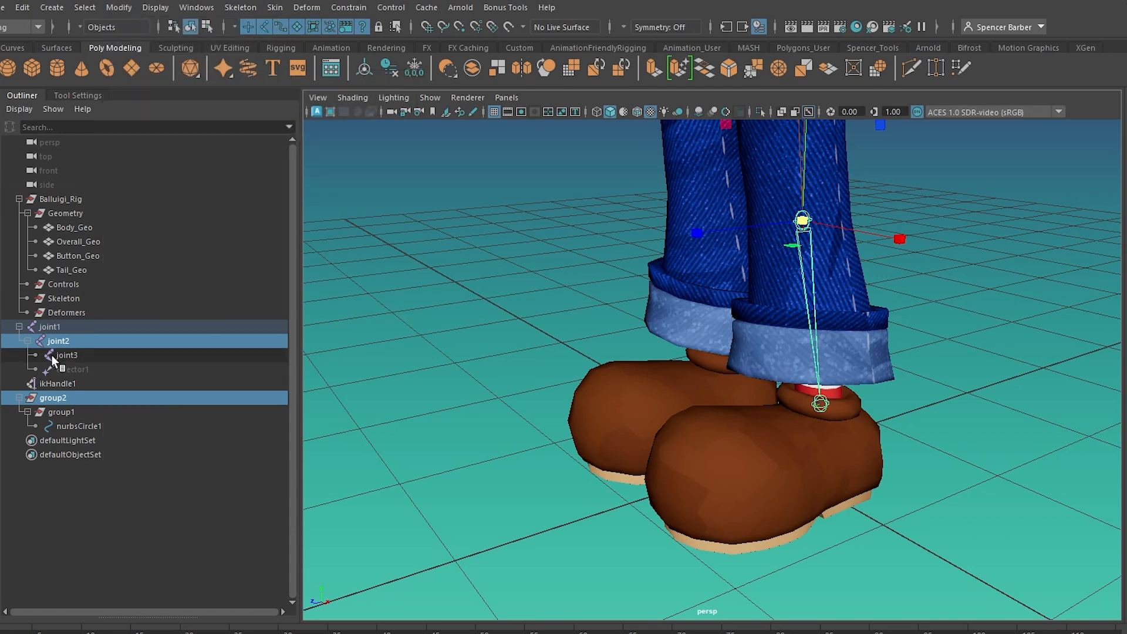
Move the inner group, group1, along its local Y axis to place the circle well in front of the knee.
left_click(65, 411)
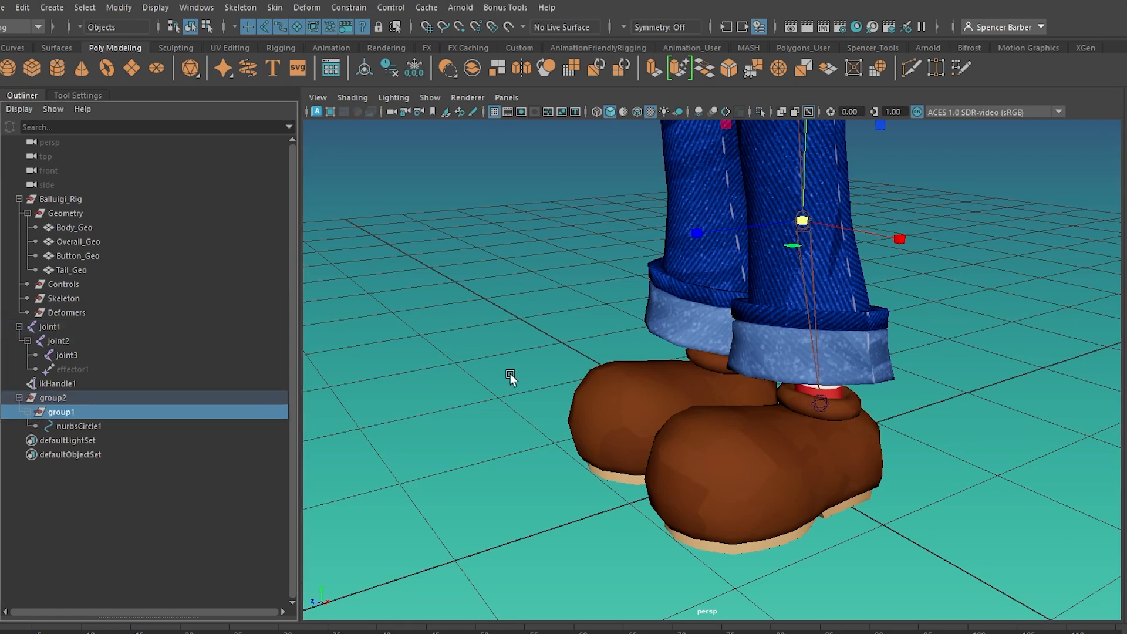
key("w")
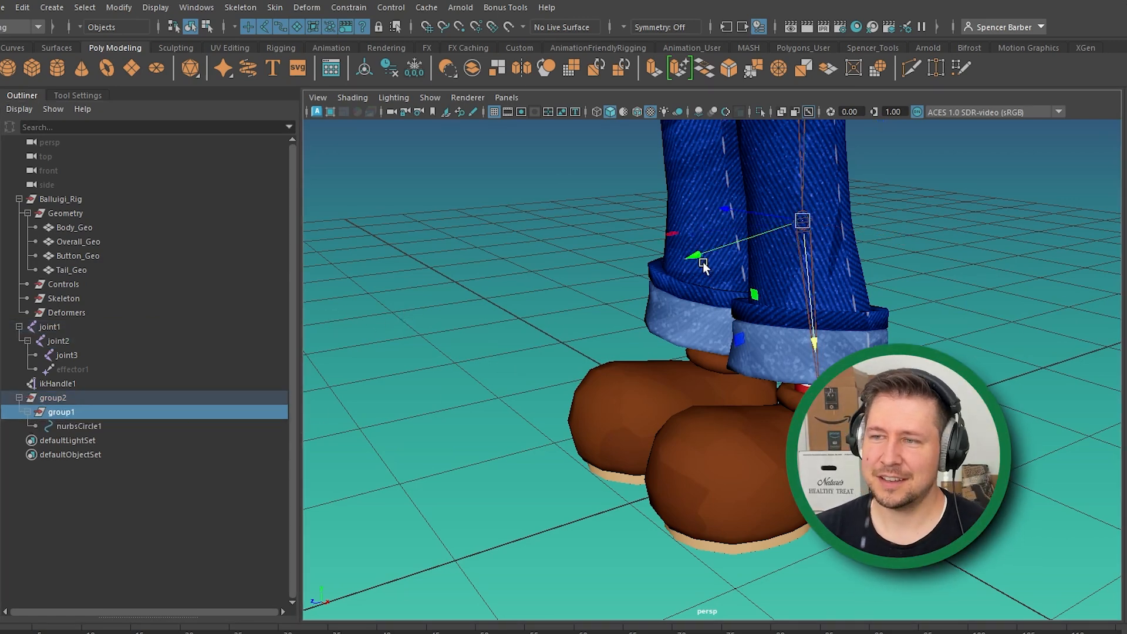
left_click_drag(704, 265, 690, 330, "alt")
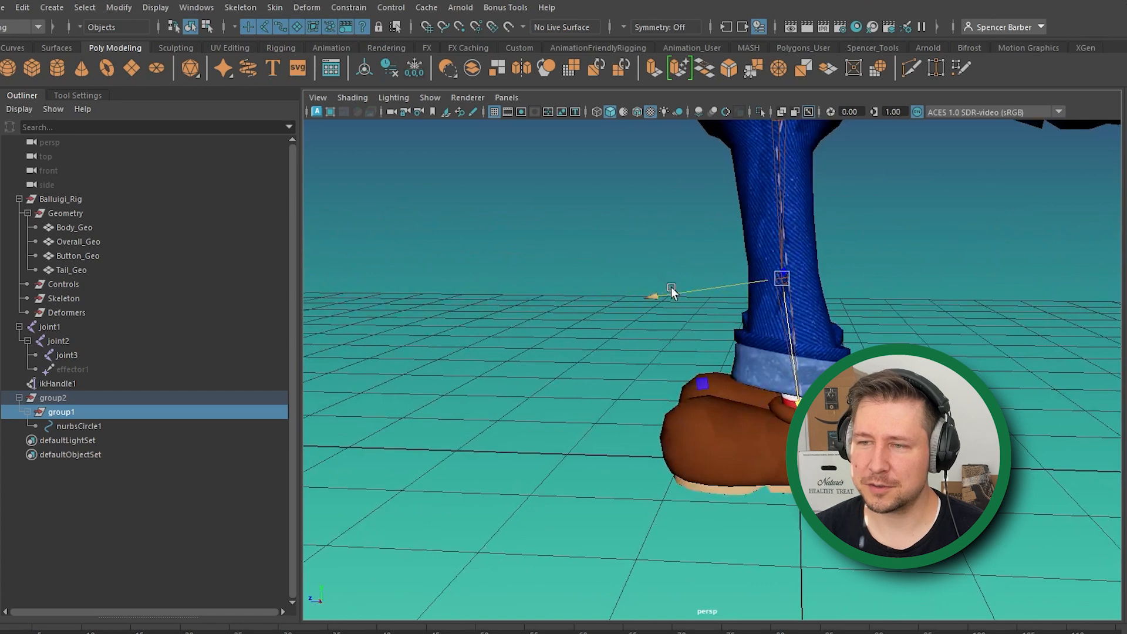
left_click_drag(672, 289, 741, 298)
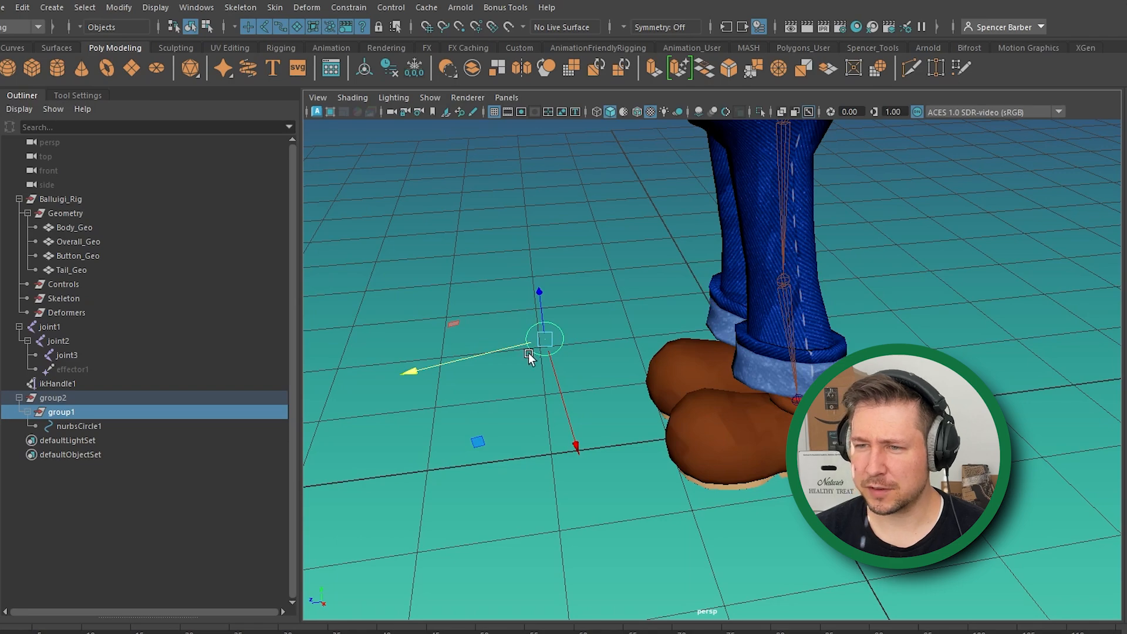
left_click_drag(529, 357, 879, 252, "alt")
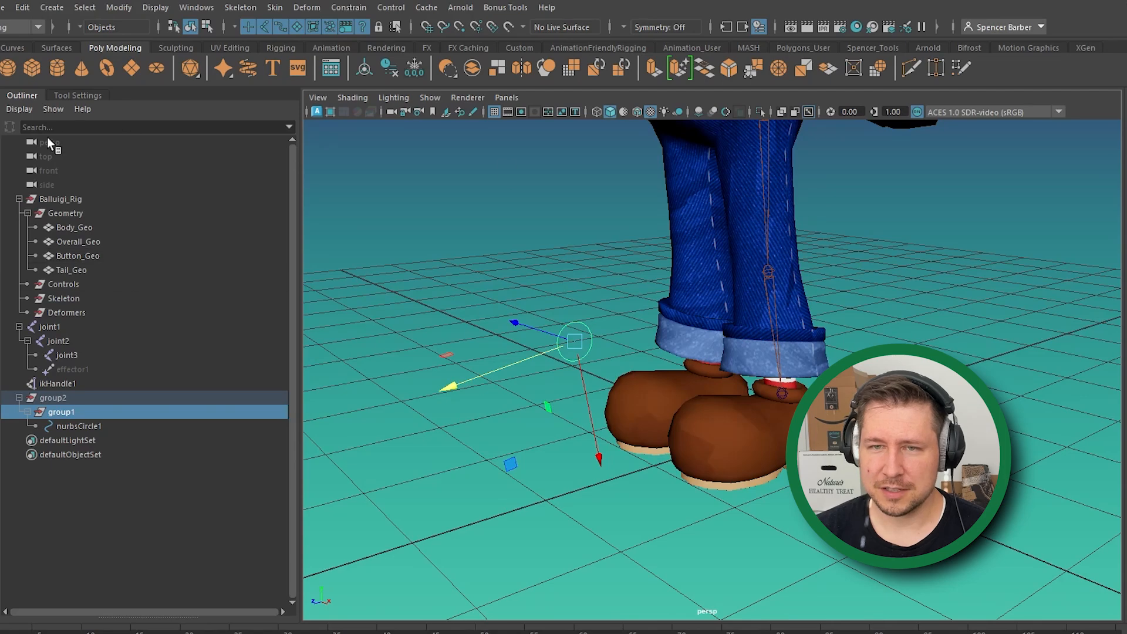
Hide the Geometry group to expose the leg joints and control circle.
left_click(53, 215)
key("ctrl+h")
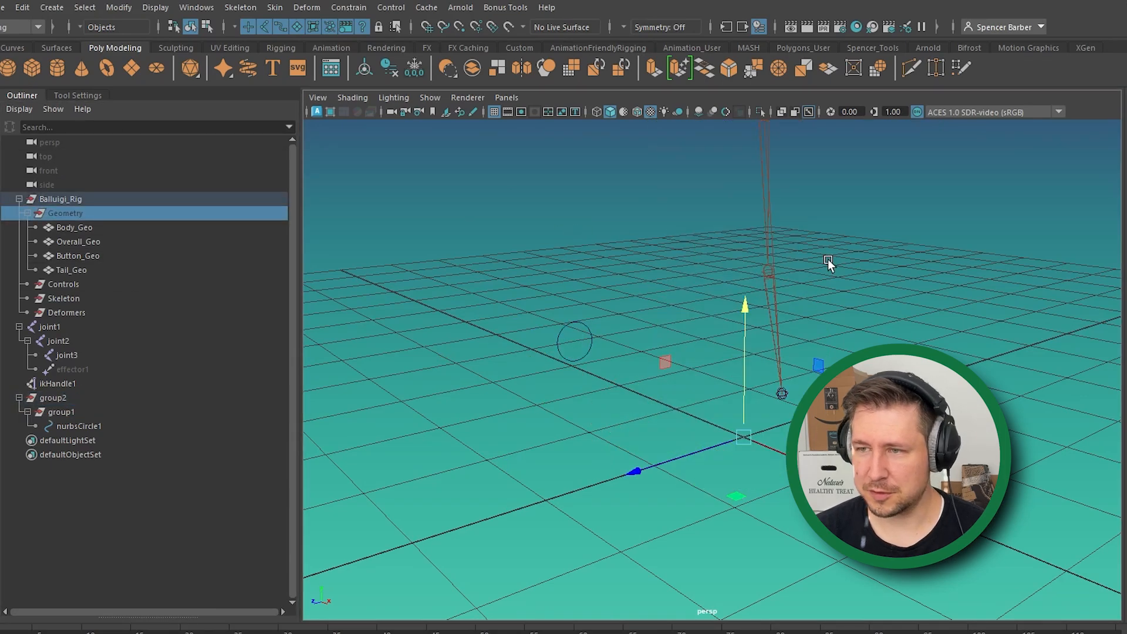
left_click_drag(828, 263, 757, 361, "alt")
Create a Pole Vector constraint with weight 1 from nurbsCircle1 to ikHandle1.
left_click(449, 326)
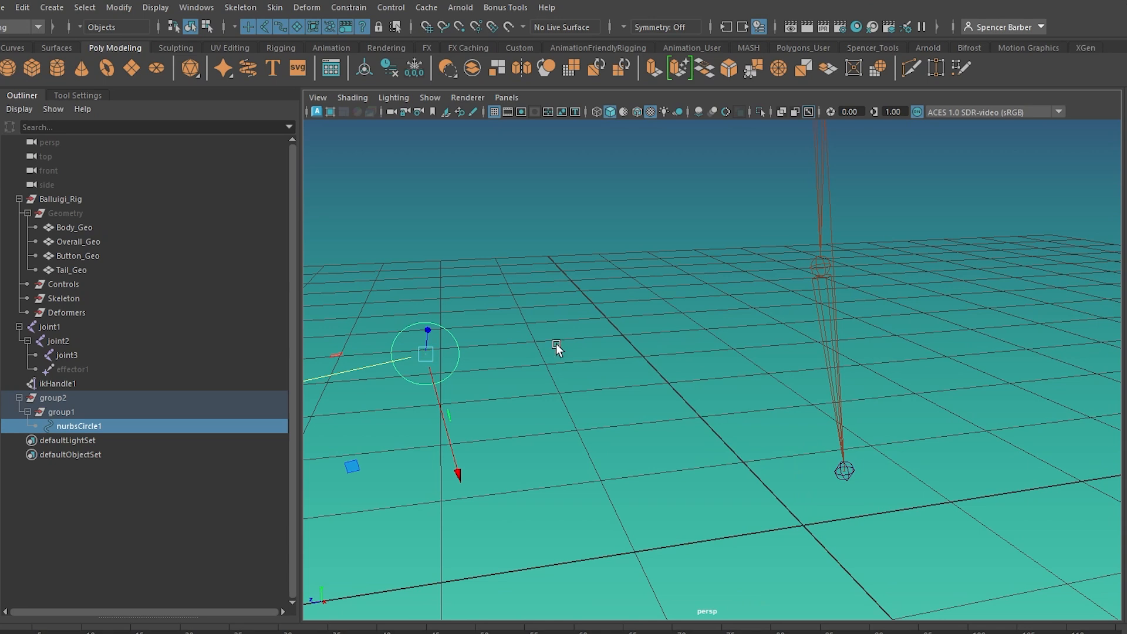
left_click(53, 383, "ctrl")
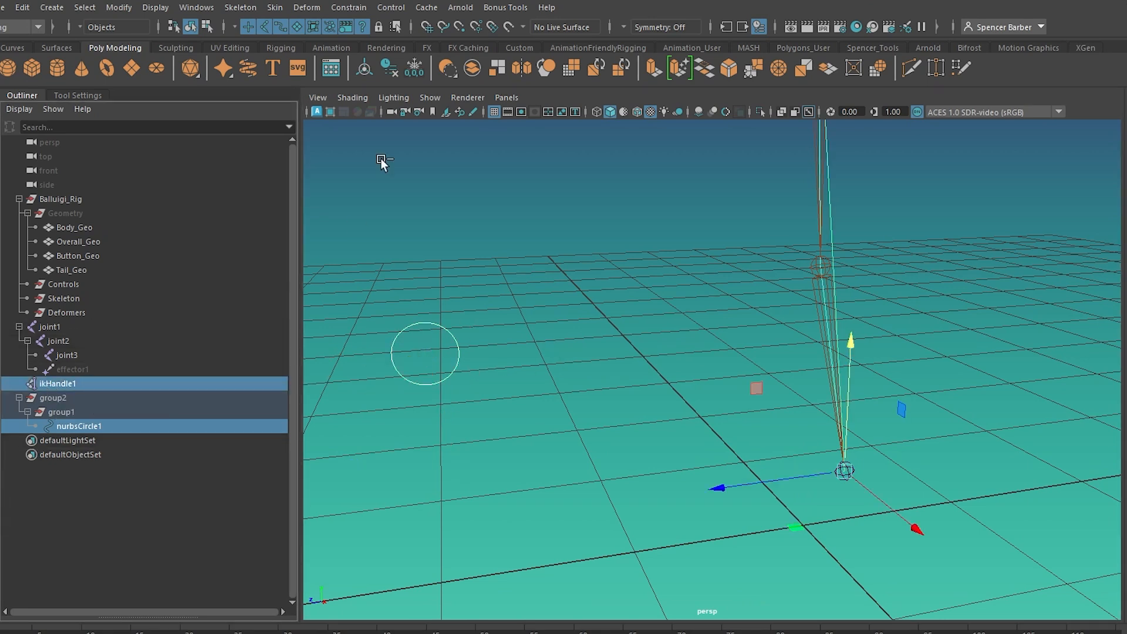
left_click(355, 8)
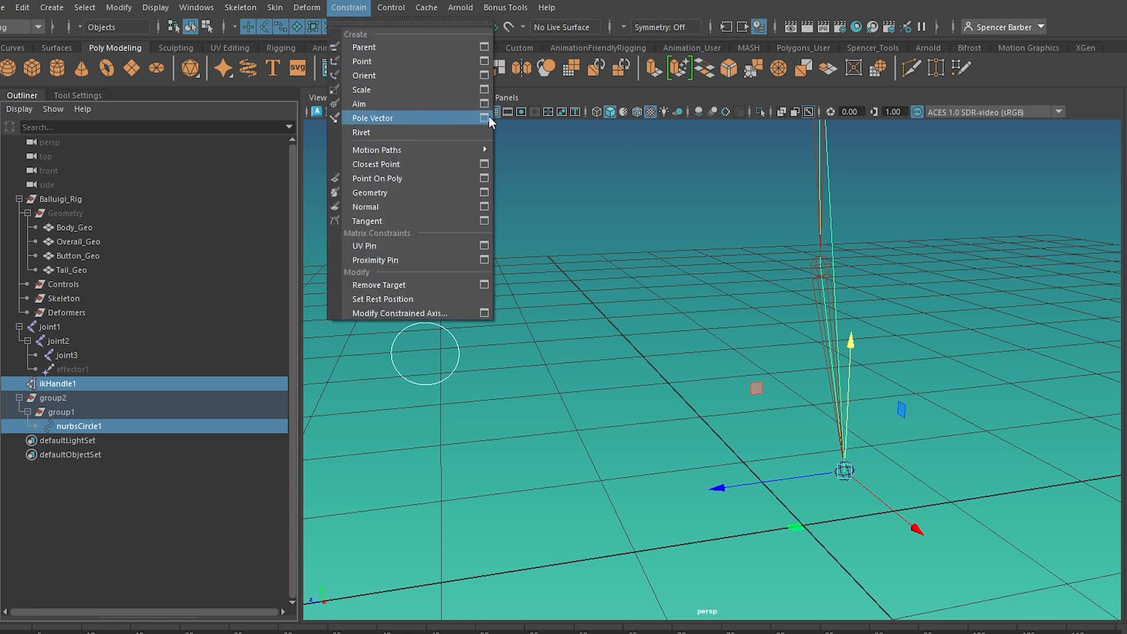
left_click(488, 118)
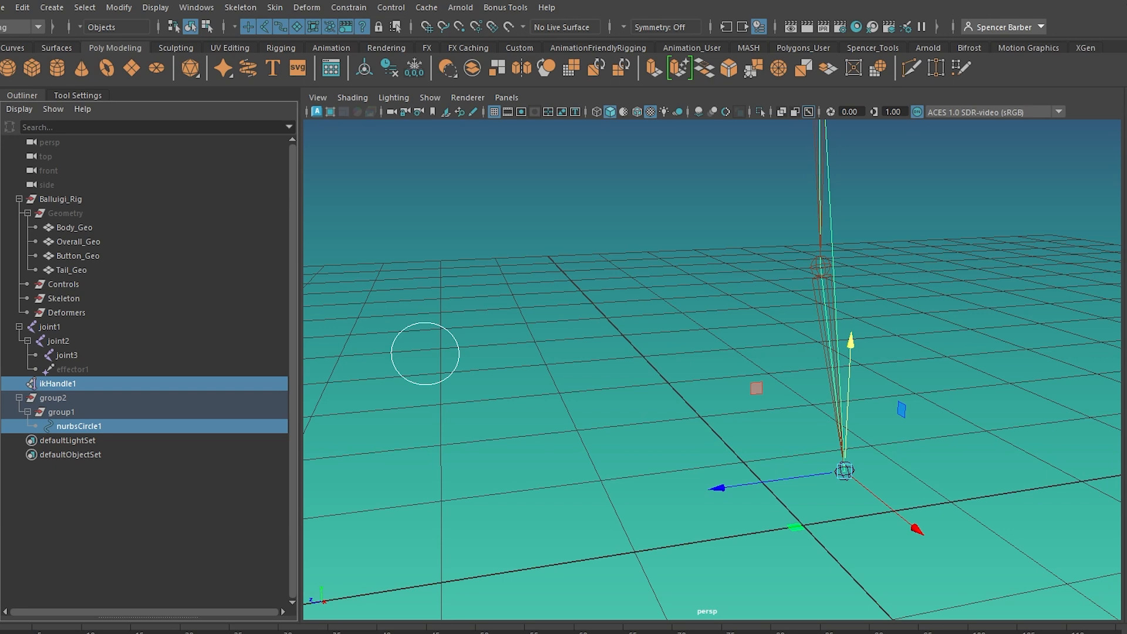
left_click_drag(380, 103, 287, 54)
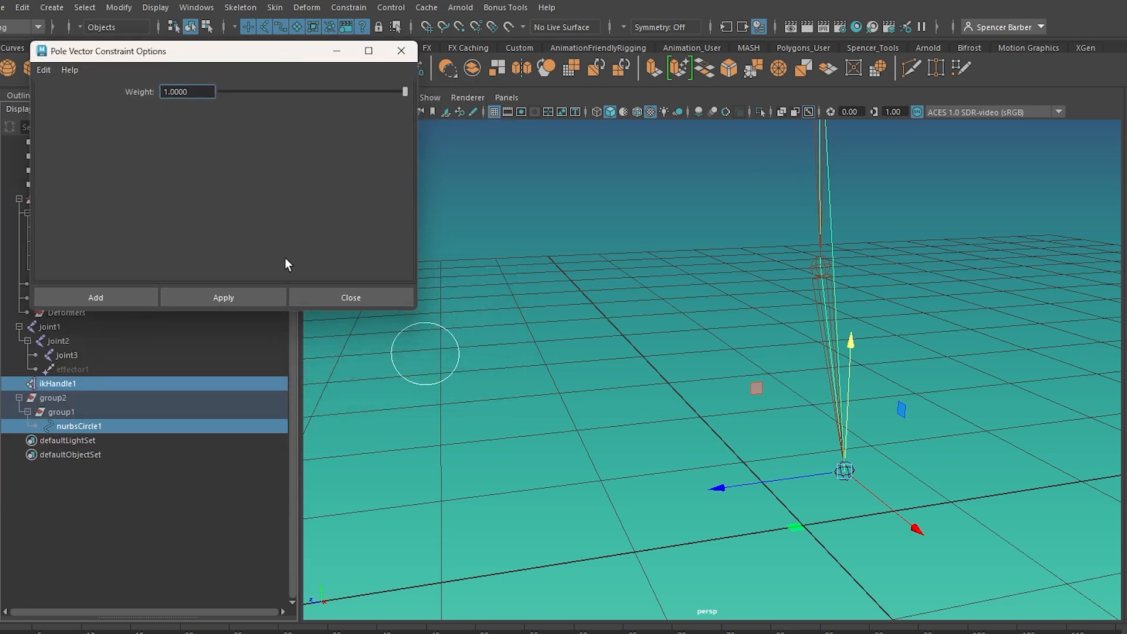
left_click(229, 292)
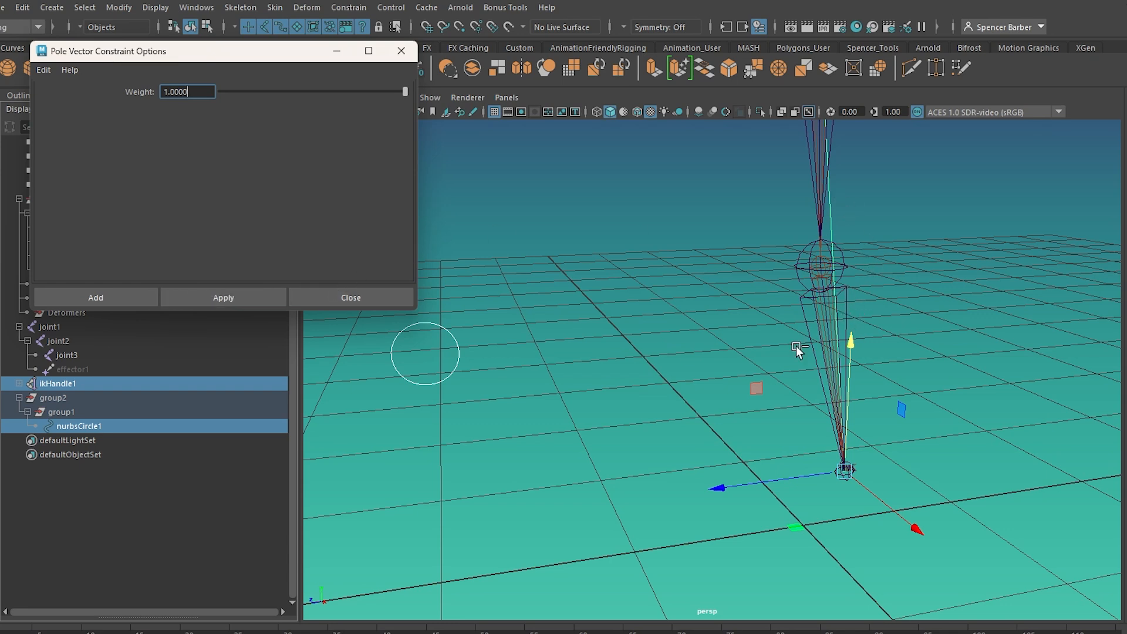
left_click(401, 54)
Check the knee's alignment with the pole vector circle from several angles and try moving the circle.
scroll(590, 285, "down", 4)
left_click(574, 295)
scroll(531, 331, "down", 4)
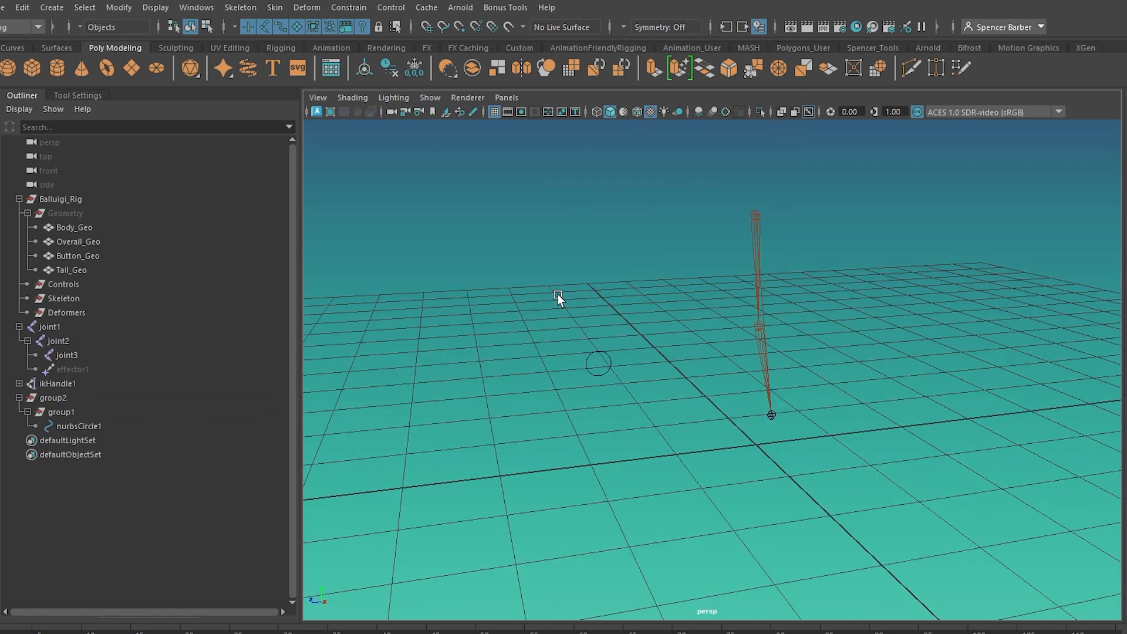
left_click_drag(558, 295, 481, 237, "alt")
scroll(686, 290, "up", 4)
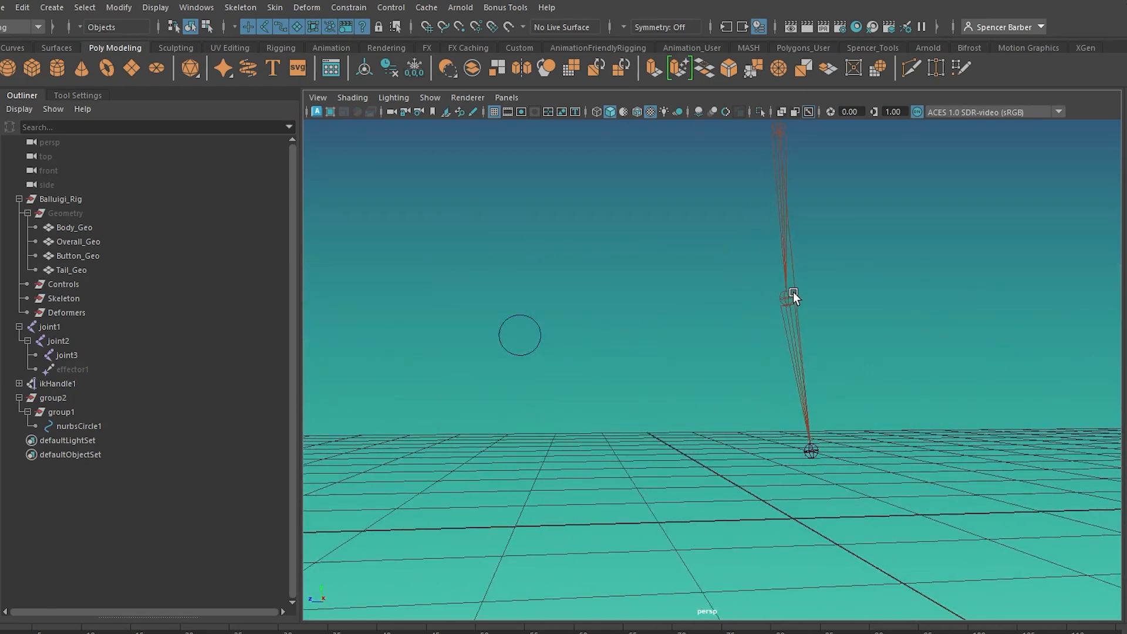
left_click_drag(541, 322, 582, 353, "alt")
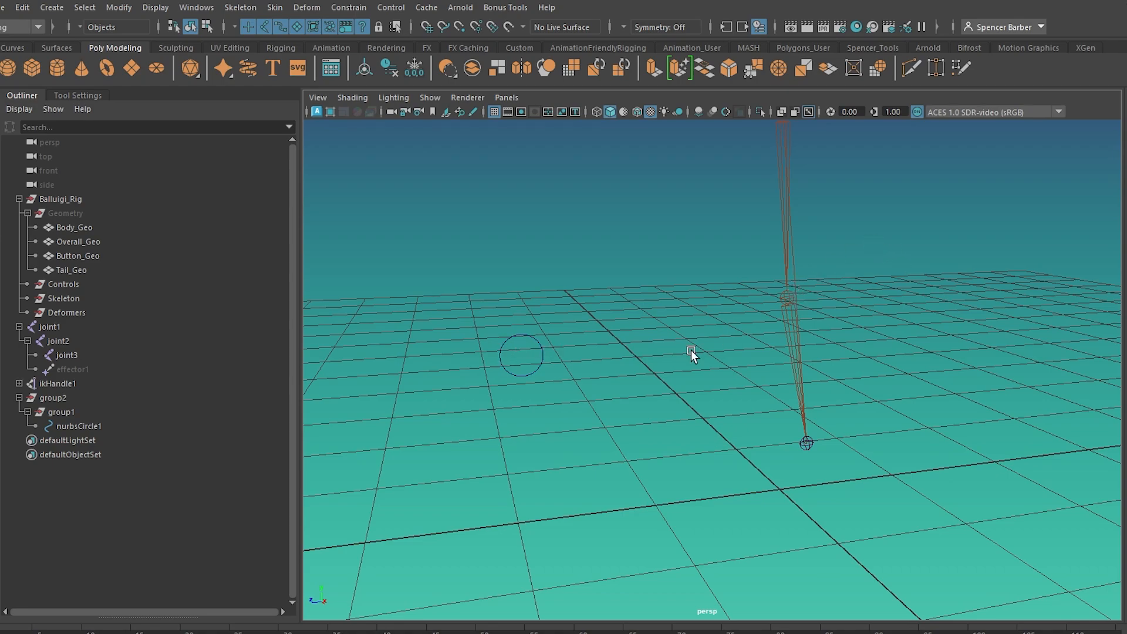
left_click_drag(691, 351, 725, 373, "alt")
left_click(619, 402)
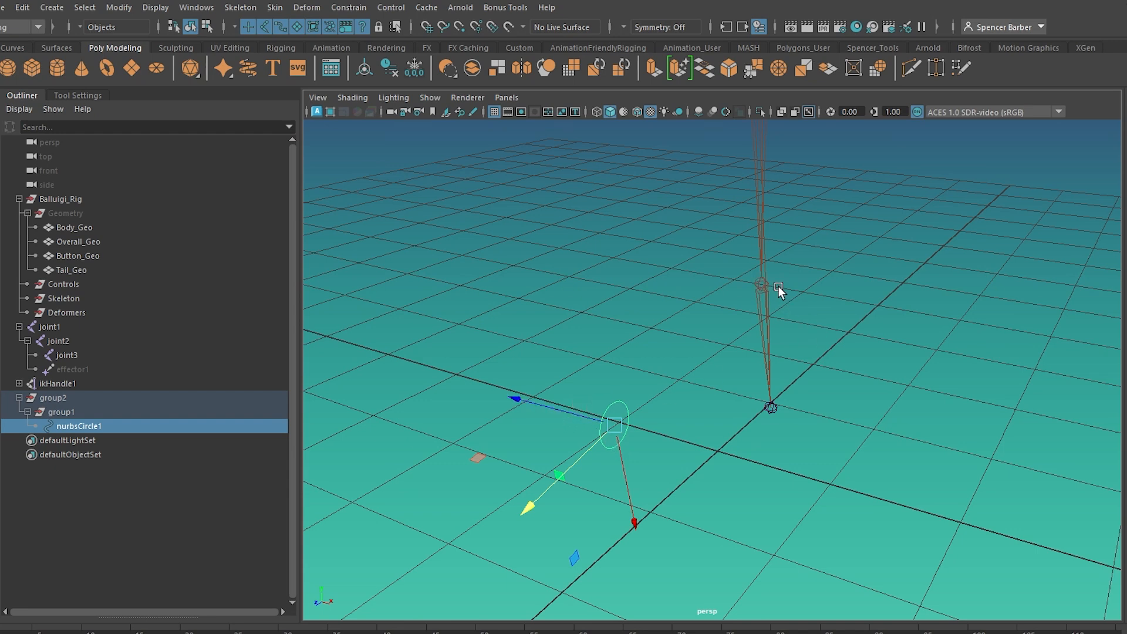
left_click_drag(537, 406, 561, 367)
left_click_drag(773, 400, 584, 369, "alt")
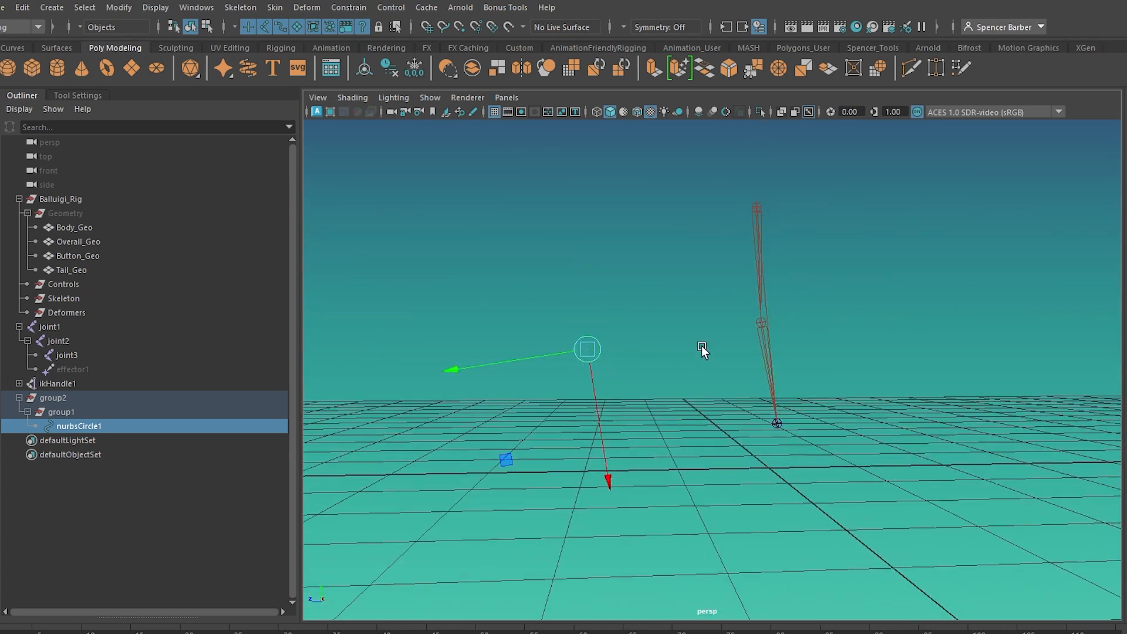
Select the IK handle at the ankle and try raising it to test the leg's bend.
left_click(55, 384)
left_click_drag(771, 441, 752, 485, "alt")
left_click_drag(818, 452, 785, 332)
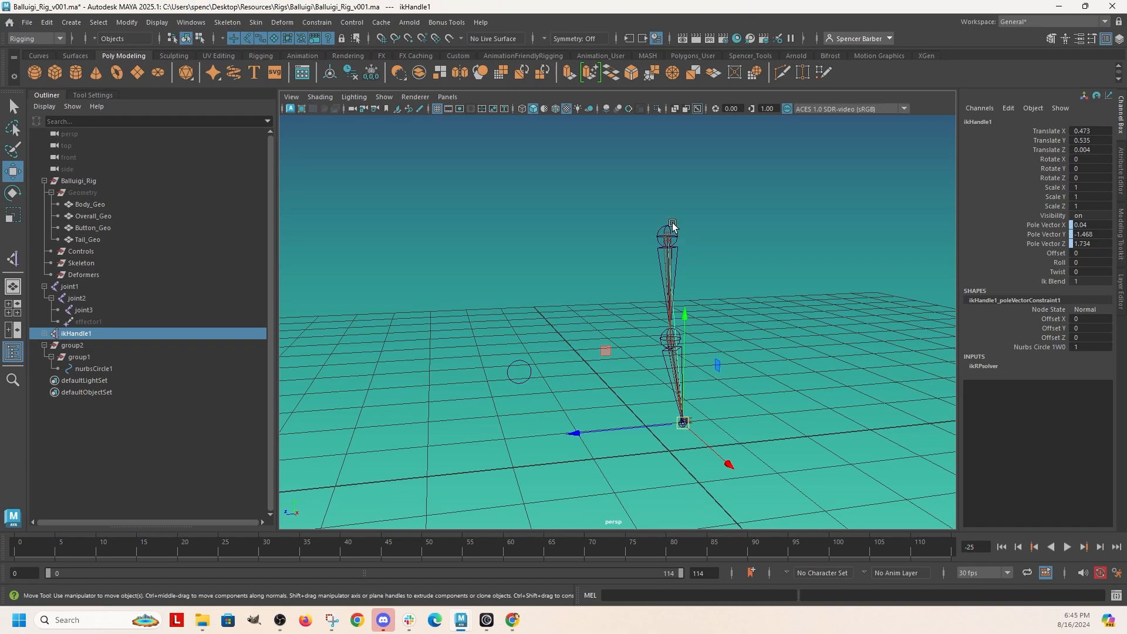
Try moving the hip joint to test how the leg chain follows, and undo the move.
left_click(672, 224)
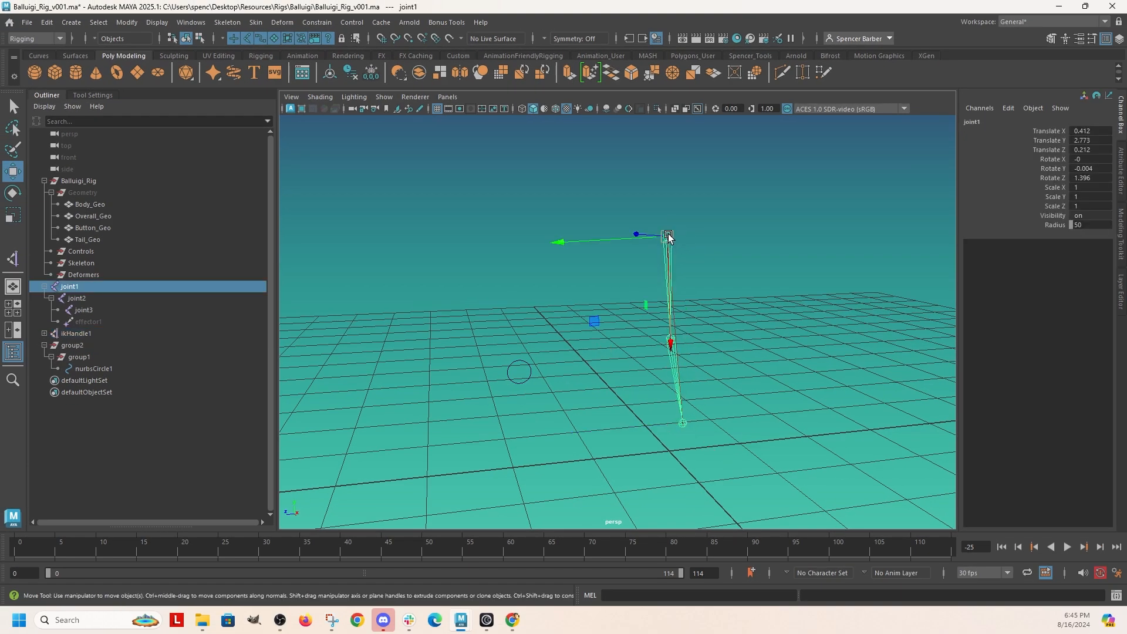
left_click_drag(670, 233, 708, 313)
key("ctrl+z")
key("ctrl+z")
key("ctrl+z")
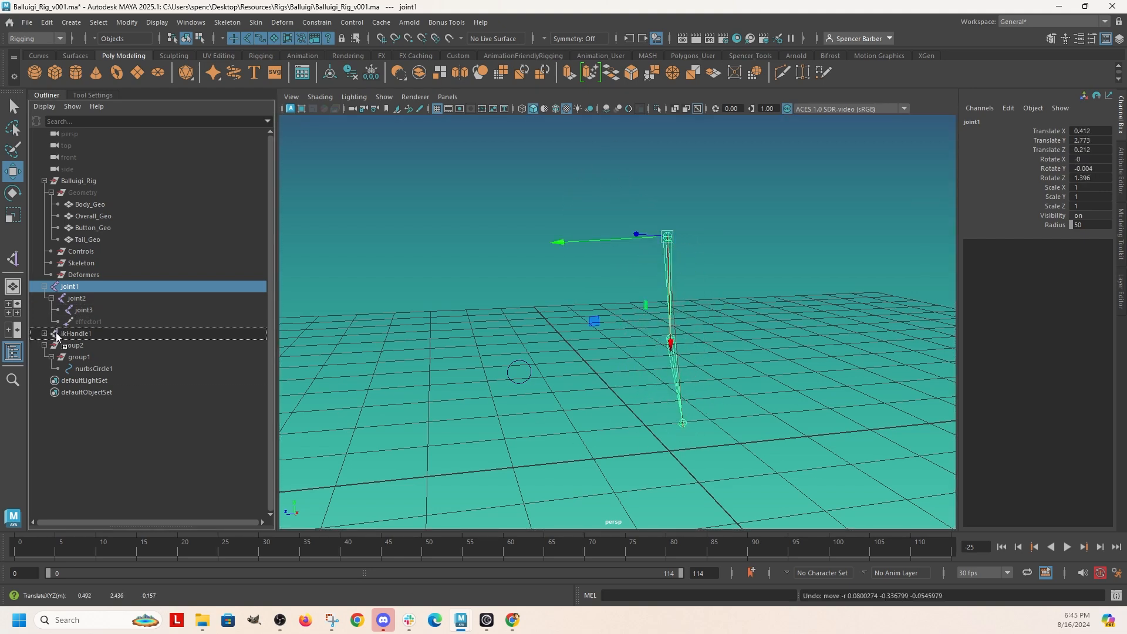
Try moving ikHandle1 up and forward to test the knee bend, and undo the move.
left_click(75, 335)
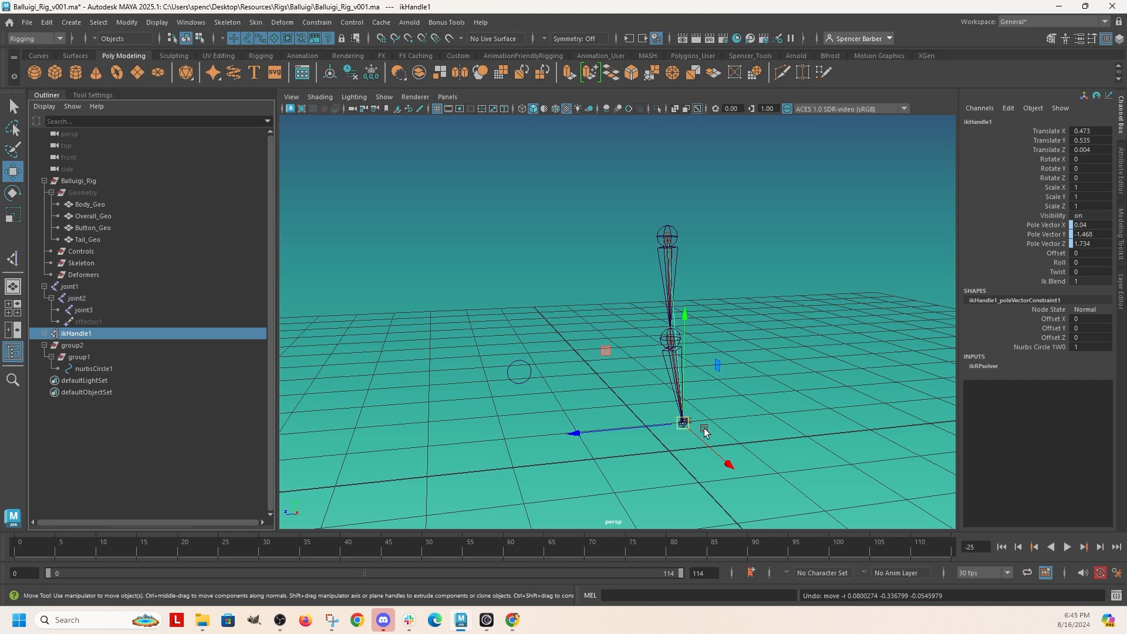
left_click_drag(682, 420, 627, 376)
key("ctrl+z")
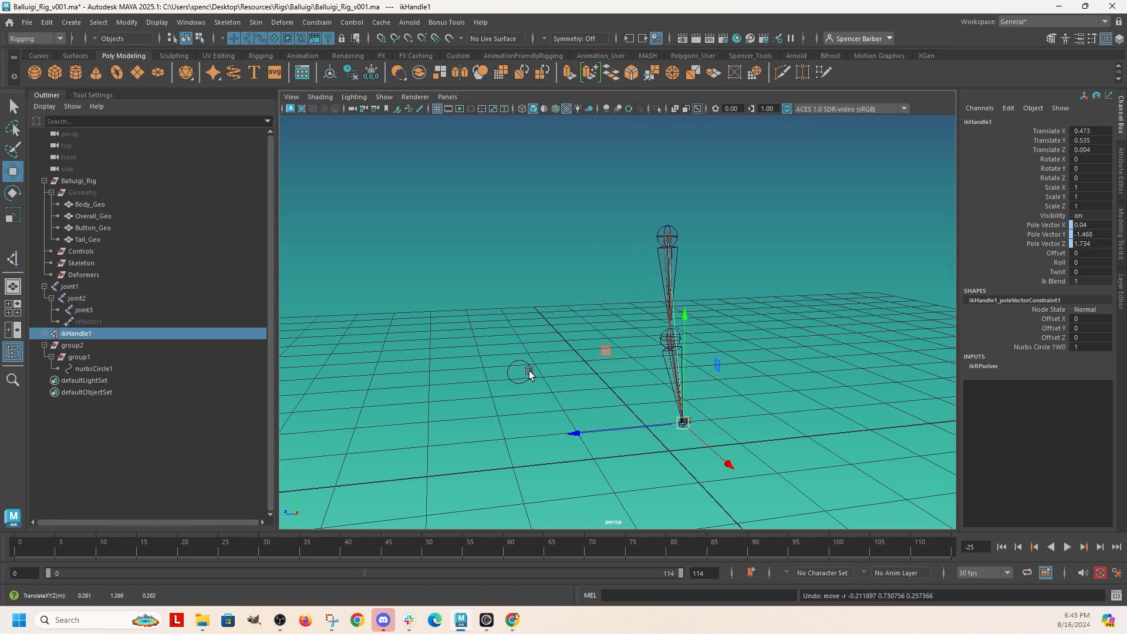
Select the pole vector circle and move it along one axis, farther out from the knee.
left_click(515, 363)
left_click_drag(531, 388, 585, 412, "alt")
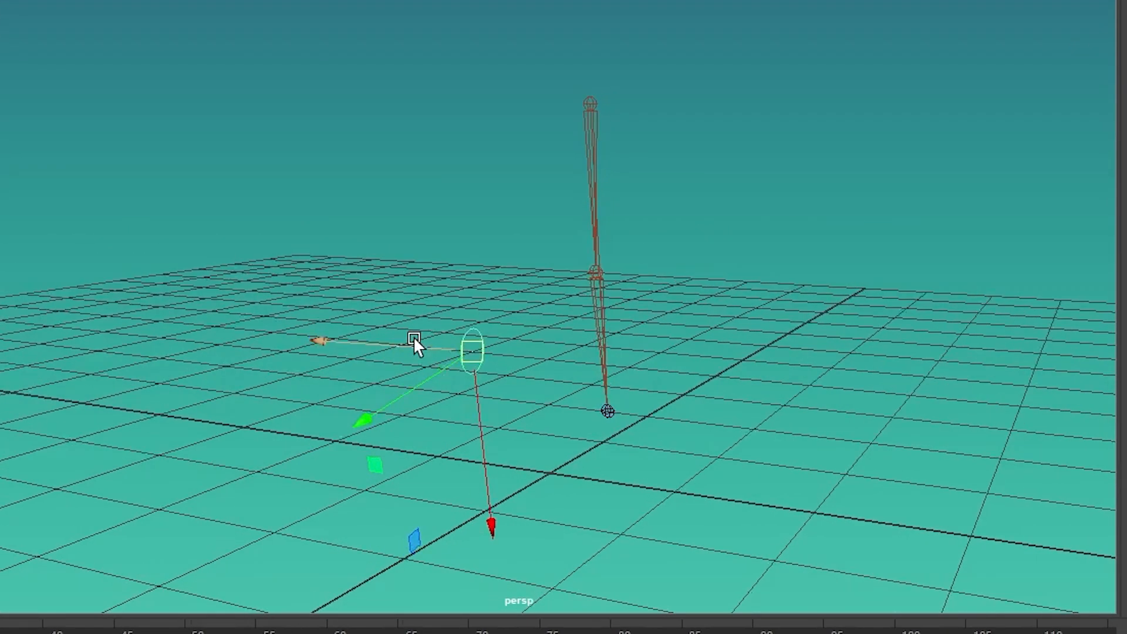
left_click_drag(413, 337, 357, 298)
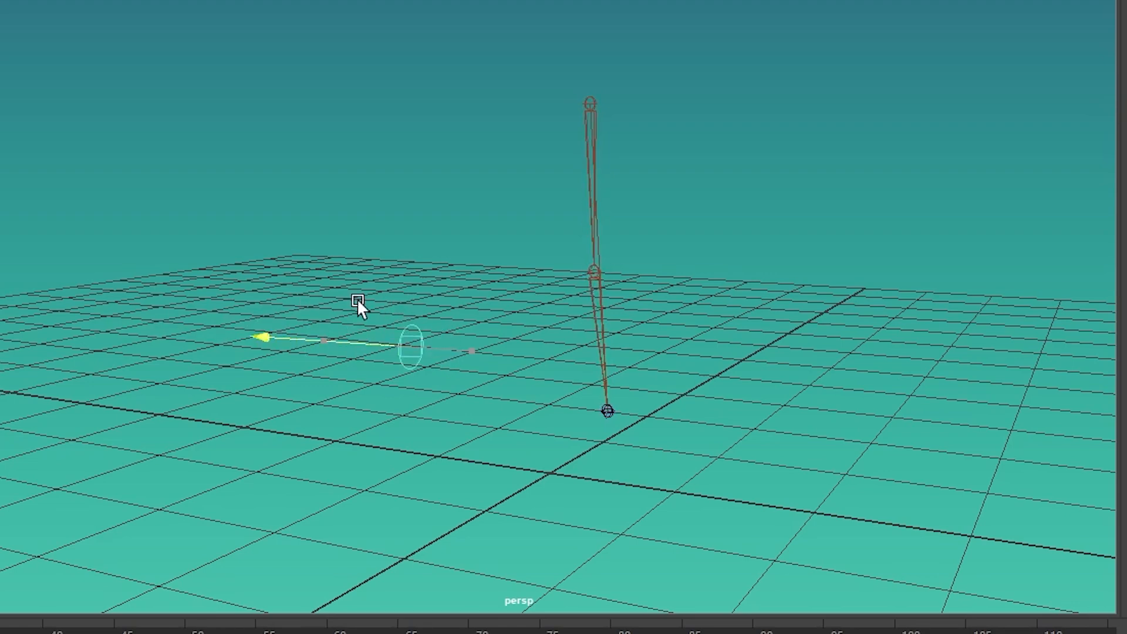